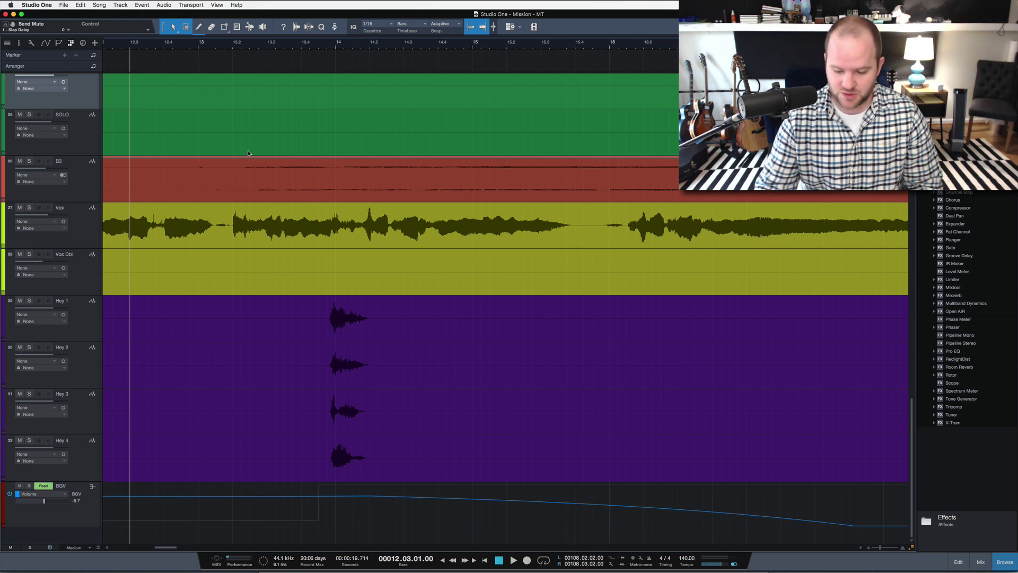
- Play back the song from bar 12 through the verse, then stop and return to the start point
{"action": "key", "text": "space"}
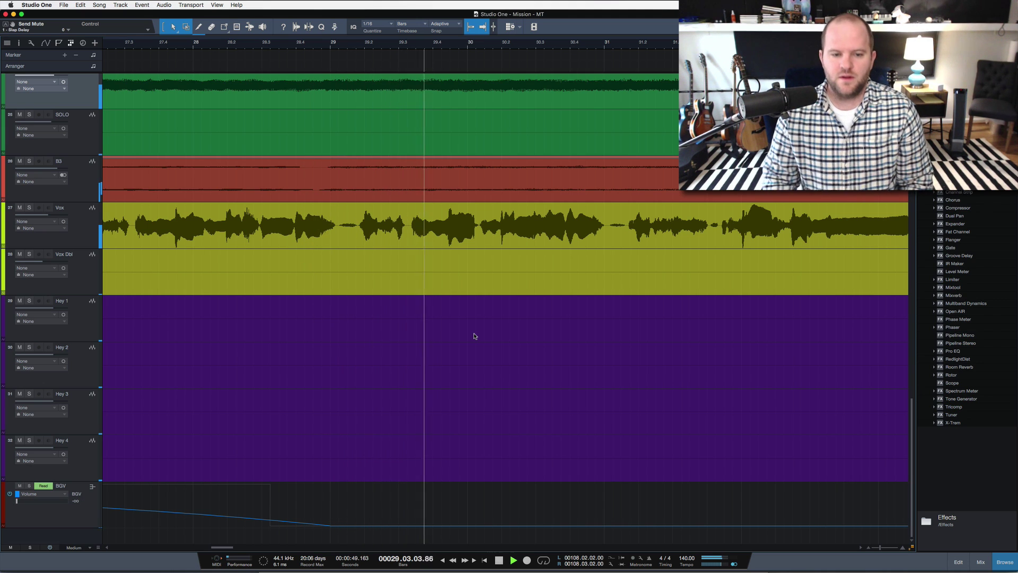
{"action": "key", "text": "space"}
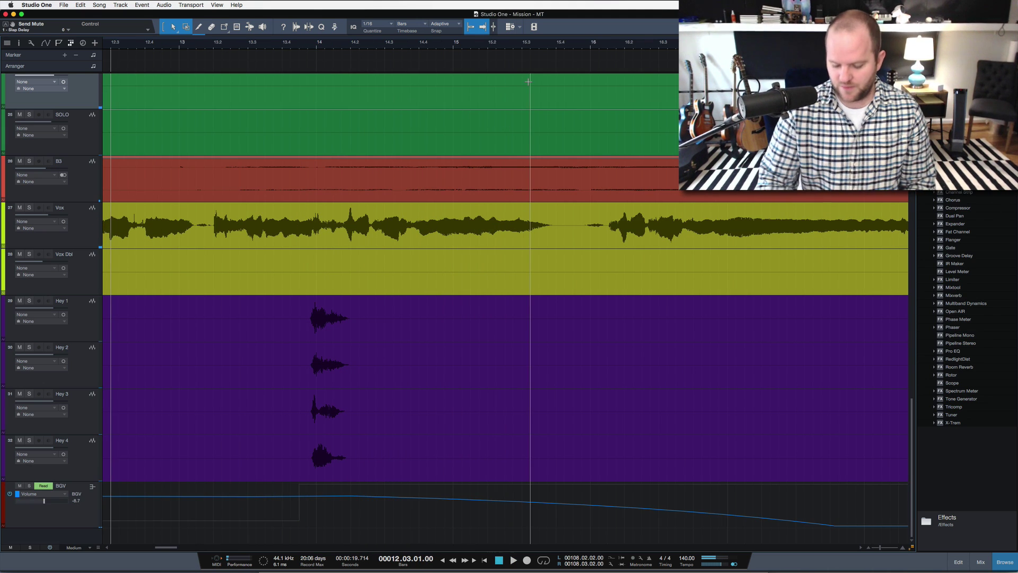
- Save the song, zoom the timeline out, and reduce the track height to Tiny so that all tracks fit
{"action": "left_click_drag", "start_coordinate": [271, 45], "coordinate": [264, 20]}
{"action": "key", "text": "super+s"}
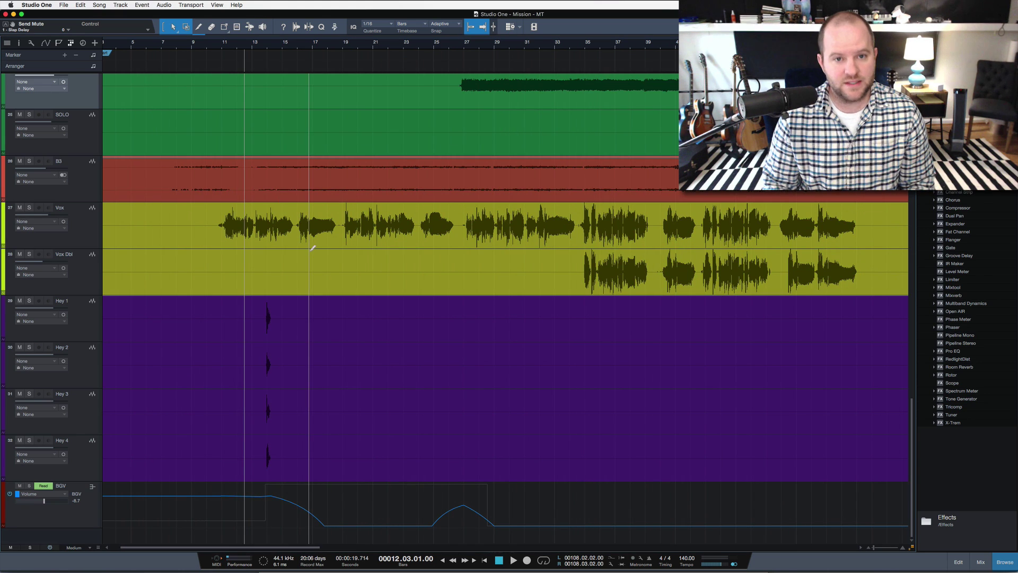
{"action": "key", "text": "shift+w"}
{"action": "key", "text": "shift+w"}
{"action": "key", "text": "shift+e"}
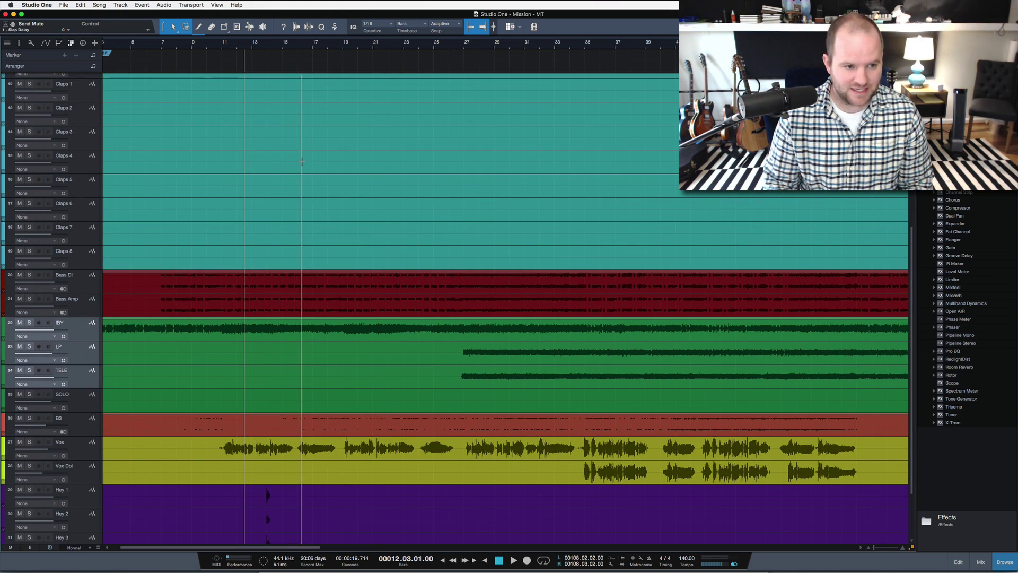
{"action": "key", "text": "shift+w"}
{"action": "scroll", "coordinate": [319, 228], "scroll_direction": "up", "scroll_amount": 5}
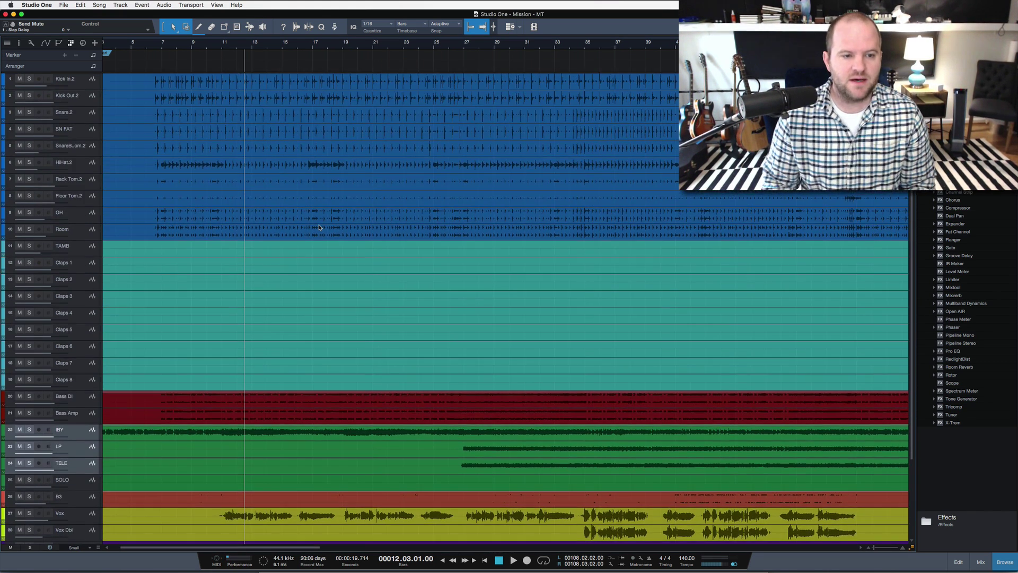
{"action": "key", "text": "shift+w"}
{"action": "key", "text": "shift+w"}
{"action": "key", "text": "shift+w"}
{"action": "key", "text": "shift+e"}
{"action": "key", "text": "shift+e"}
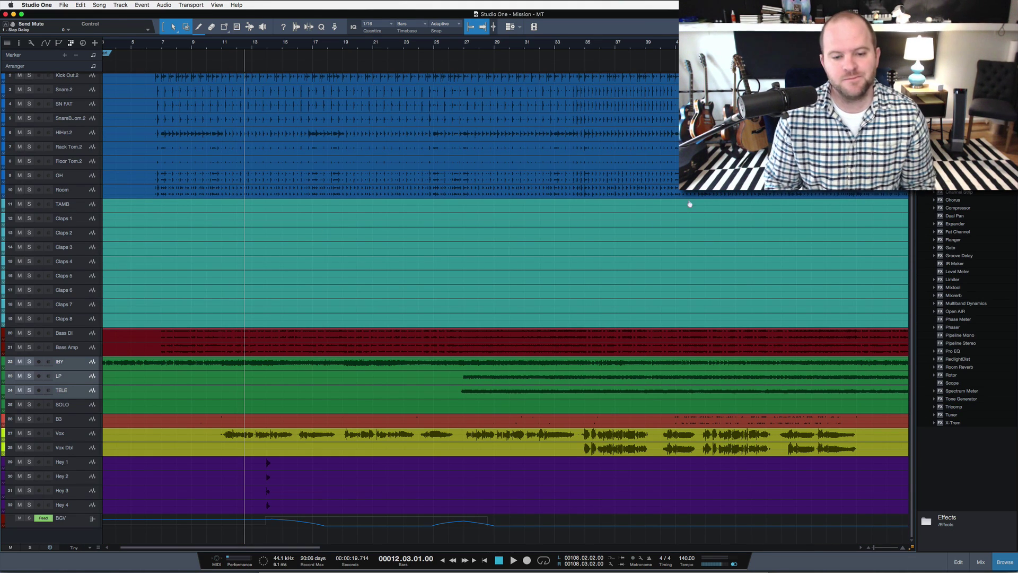
- Examine the arrangement from start to end for where the claps, guitars, keys and vocals play, including a brief check of the track automation
{"action": "scroll", "coordinate": [745, 333], "scroll_direction": "right", "scroll_amount": 10}
{"action": "scroll", "coordinate": [744, 333], "scroll_direction": "right", "scroll_amount": 11}
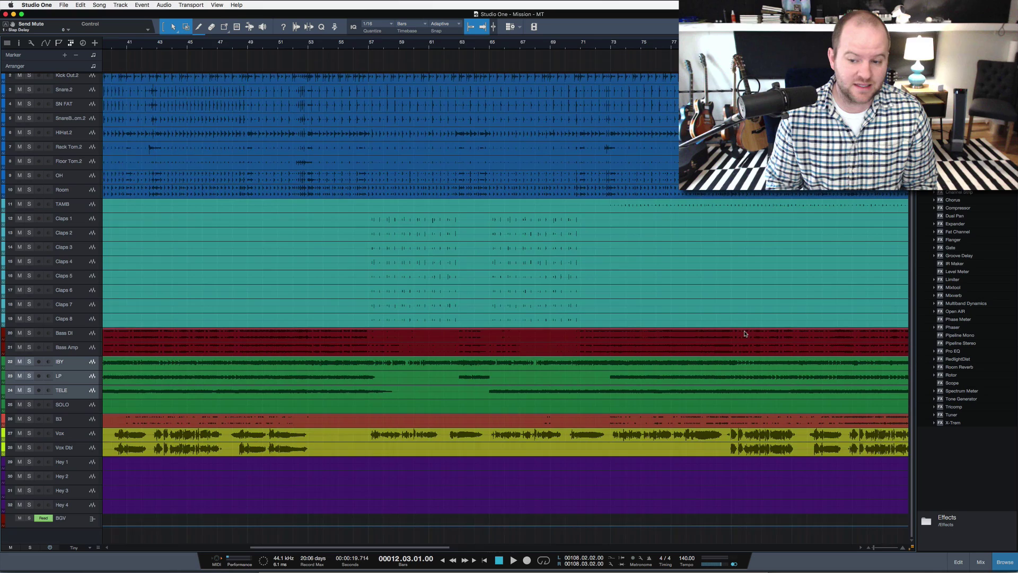
{"action": "scroll", "coordinate": [745, 333], "scroll_direction": "right", "scroll_amount": 6}
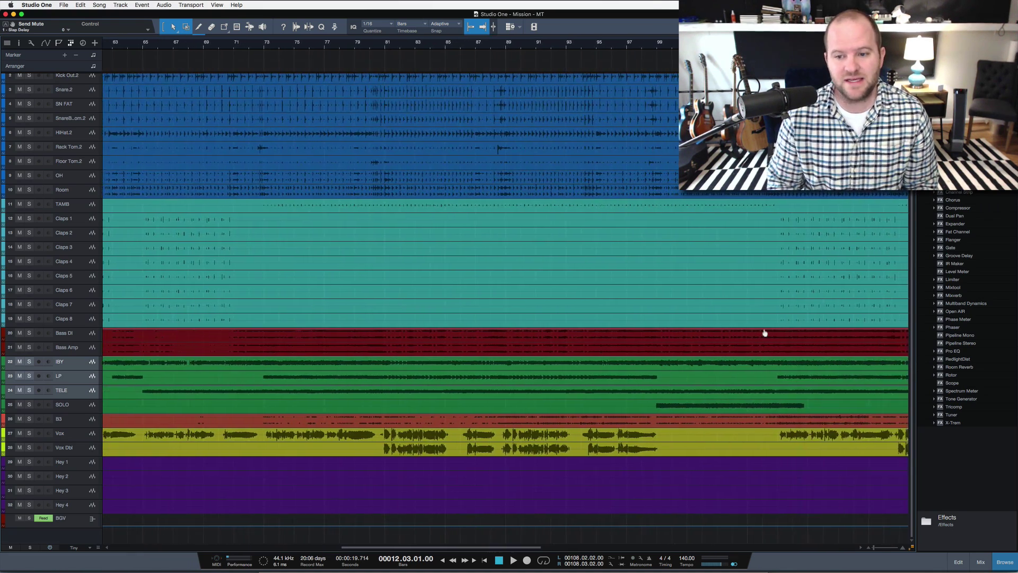
{"action": "scroll", "coordinate": [616, 306], "scroll_direction": "right", "scroll_amount": 7}
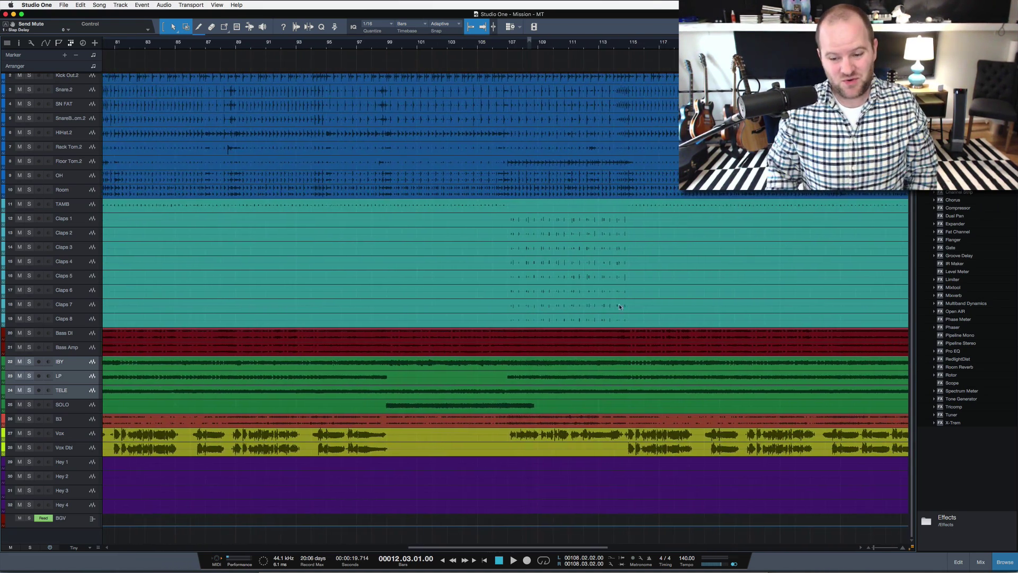
{"action": "scroll", "coordinate": [550, 341], "scroll_direction": "left", "scroll_amount": 20}
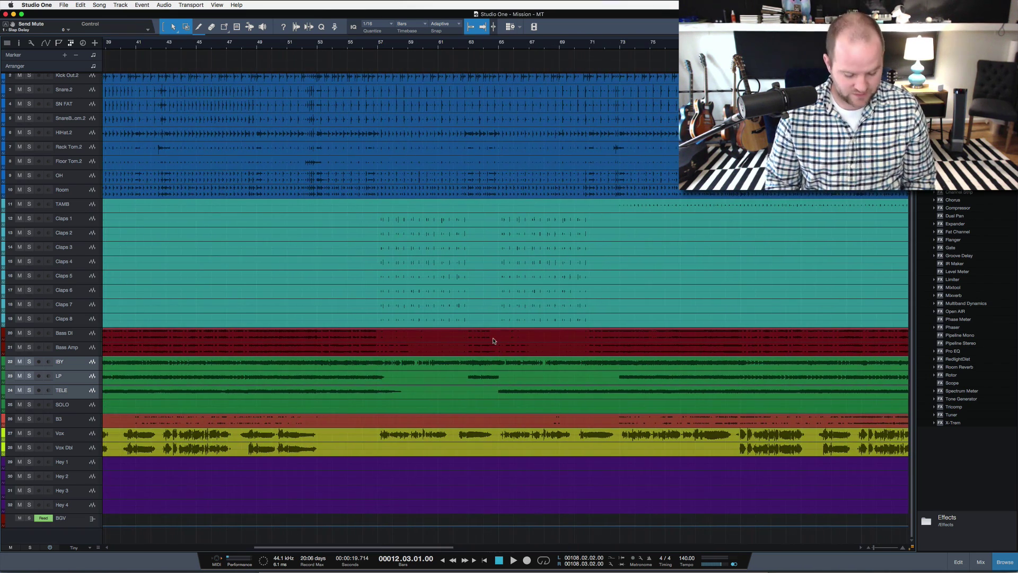
{"action": "key", "text": "a"}
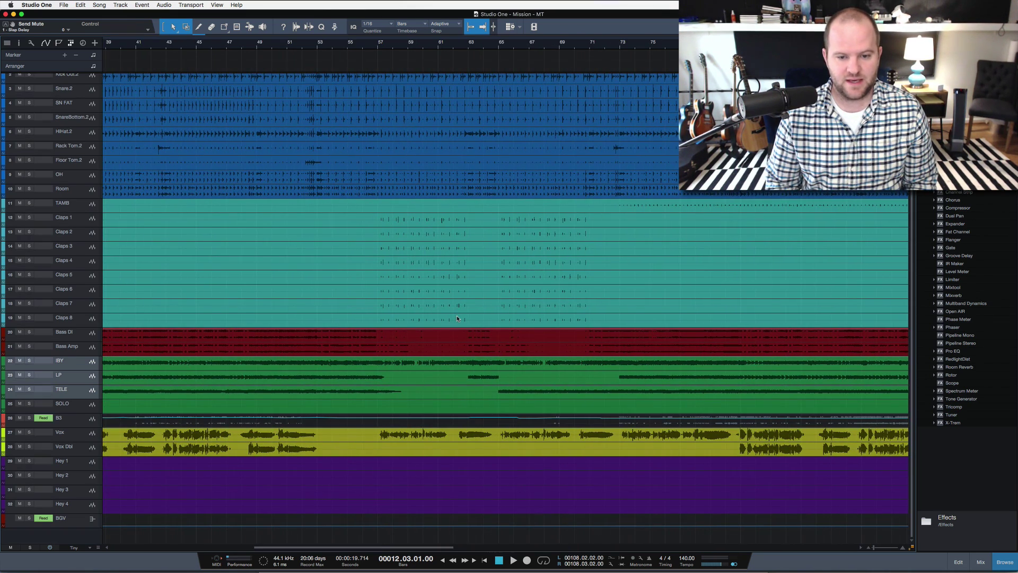
{"action": "key", "text": "a"}
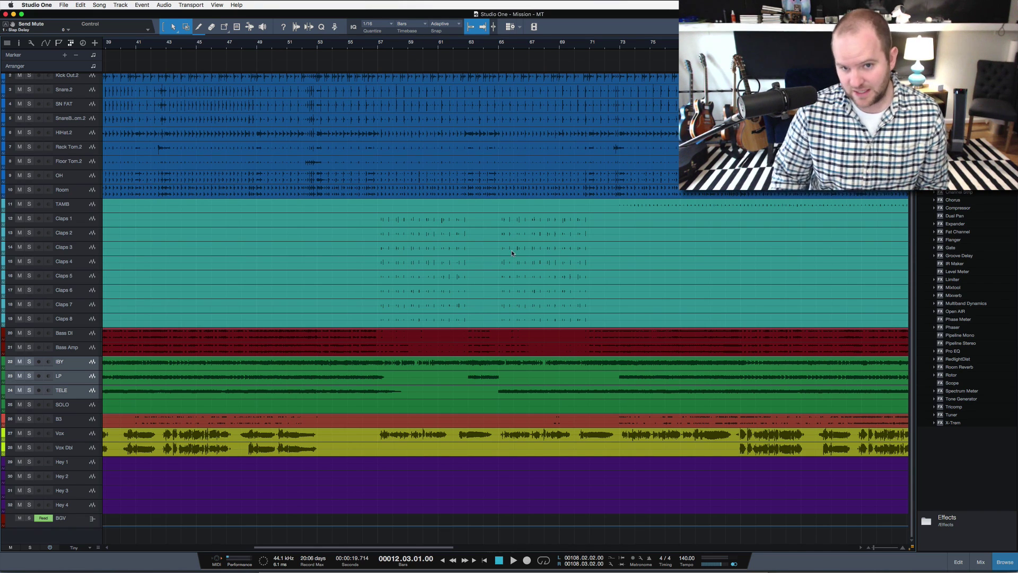
{"action": "scroll", "coordinate": [513, 253], "scroll_direction": "up", "scroll_amount": 2}
{"action": "scroll", "coordinate": [513, 253], "scroll_direction": "right", "scroll_amount": 15}
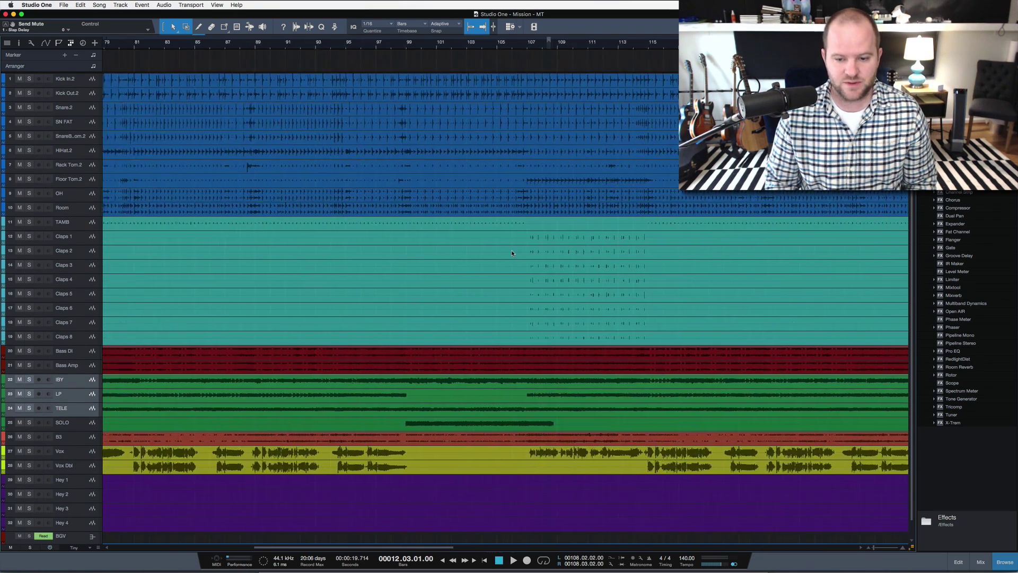
{"action": "scroll", "coordinate": [512, 253], "scroll_direction": "left", "scroll_amount": 14}
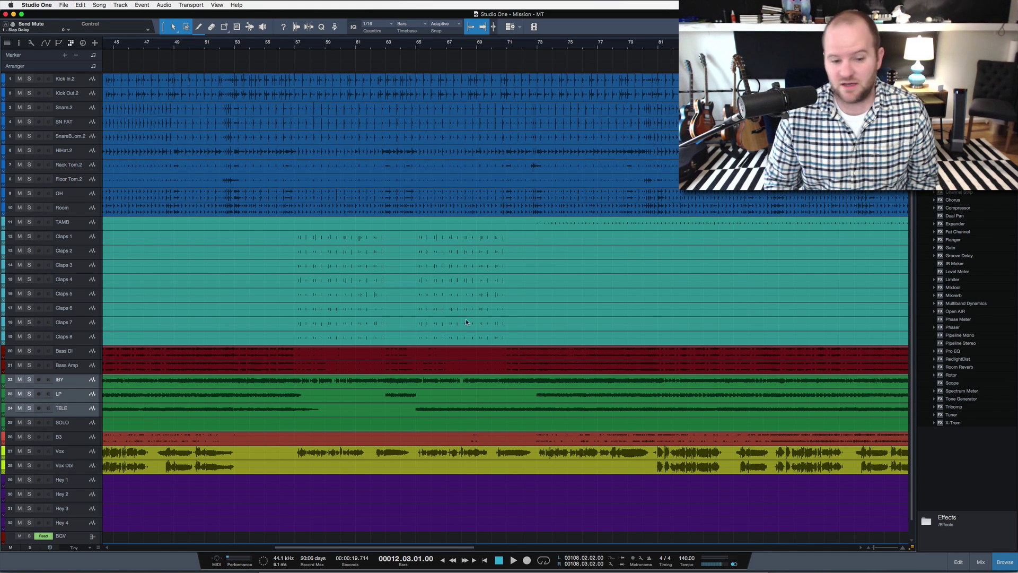
{"action": "scroll", "coordinate": [465, 322], "scroll_direction": "right", "scroll_amount": 4}
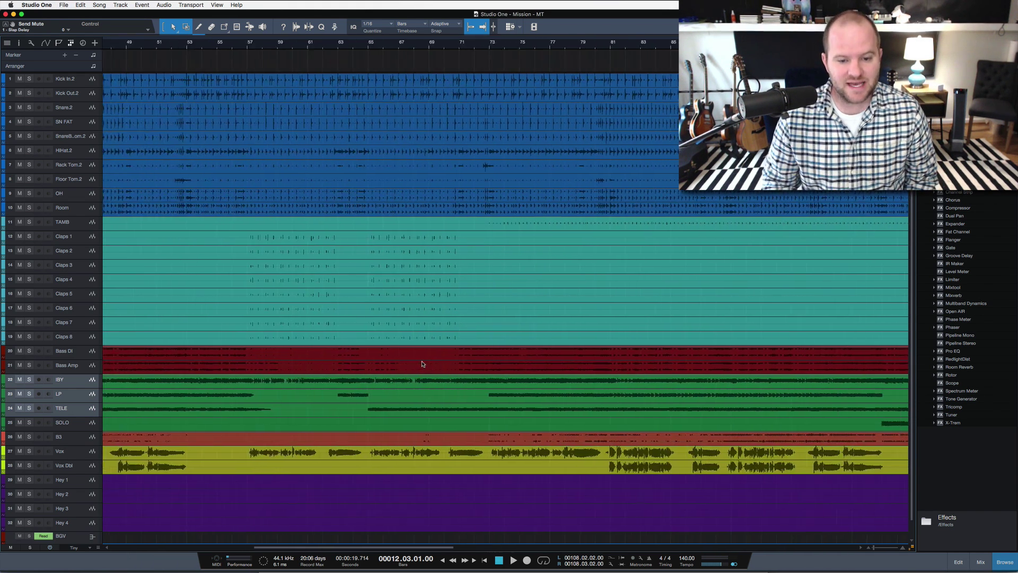
{"action": "scroll", "coordinate": [423, 364], "scroll_direction": "left", "scroll_amount": 20}
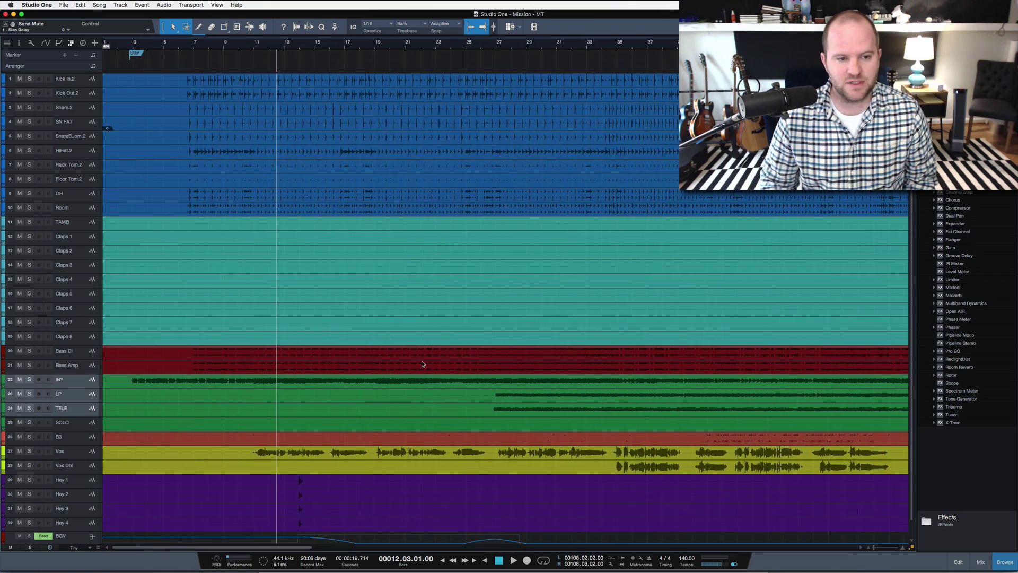
{"action": "scroll", "coordinate": [423, 363], "scroll_direction": "right", "scroll_amount": 20}
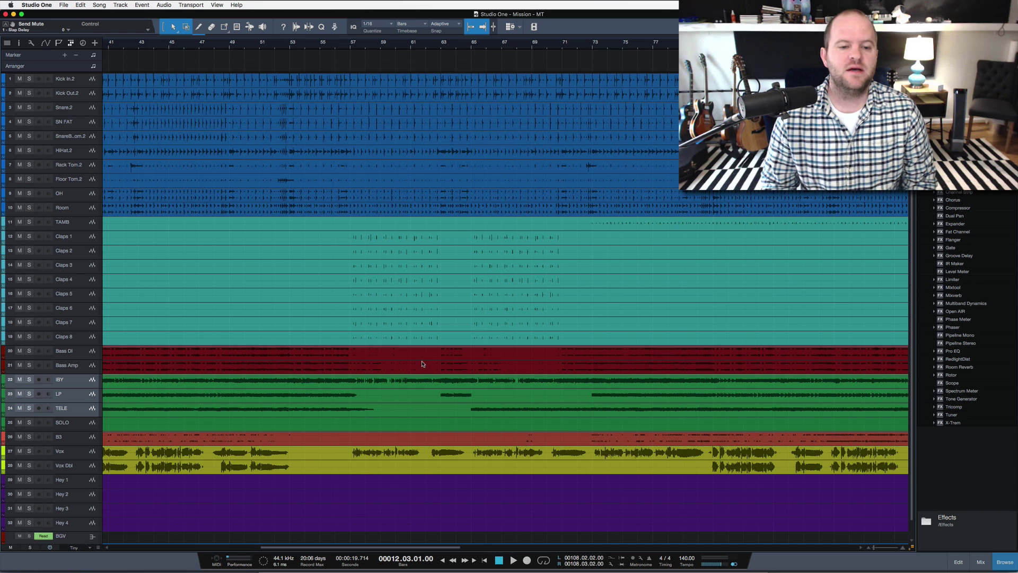
{"action": "scroll", "coordinate": [397, 343], "scroll_direction": "right", "scroll_amount": 5}
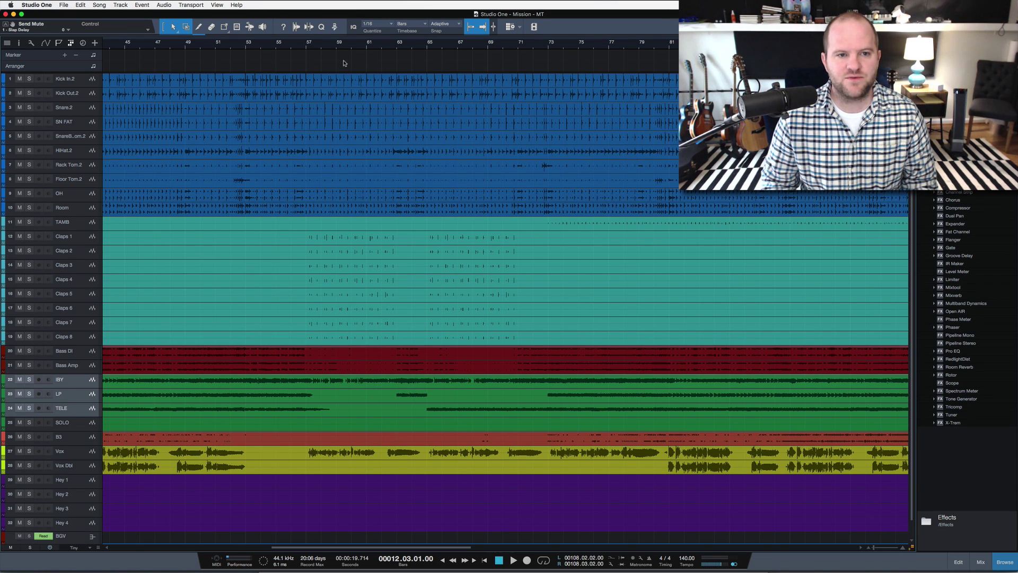
- Place the playback cursor at bar 73 and open the mix console below the arrangement
{"action": "key", "text": "w"}
{"action": "left_click", "coordinate": [423, 57]}
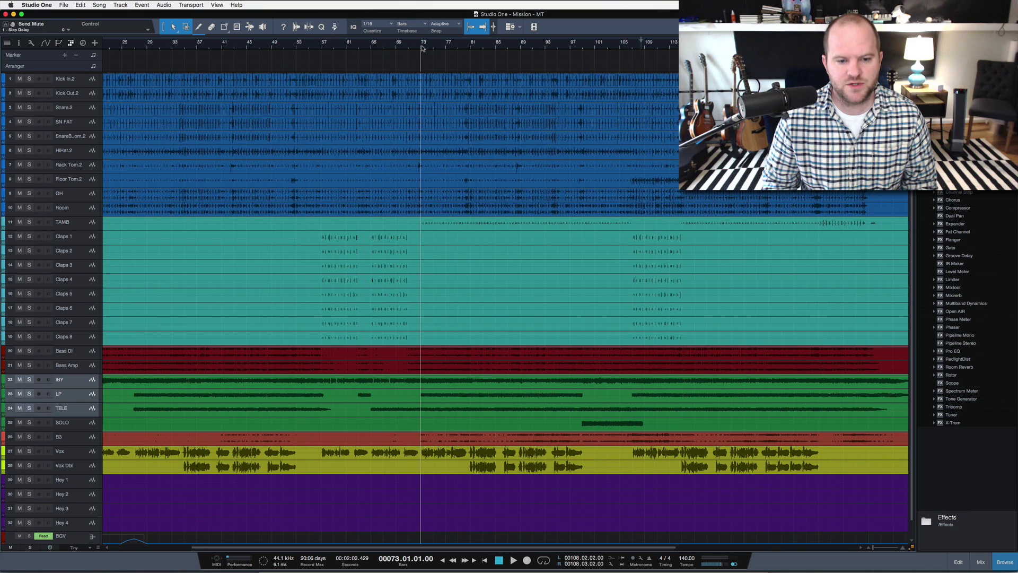
{"action": "key", "text": "e"}
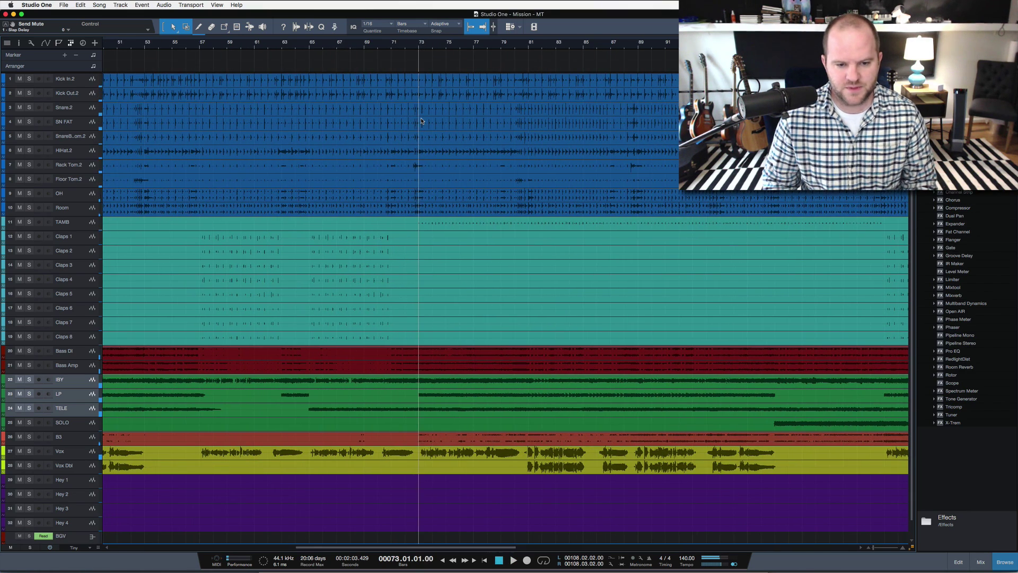
{"action": "key", "text": "F3"}
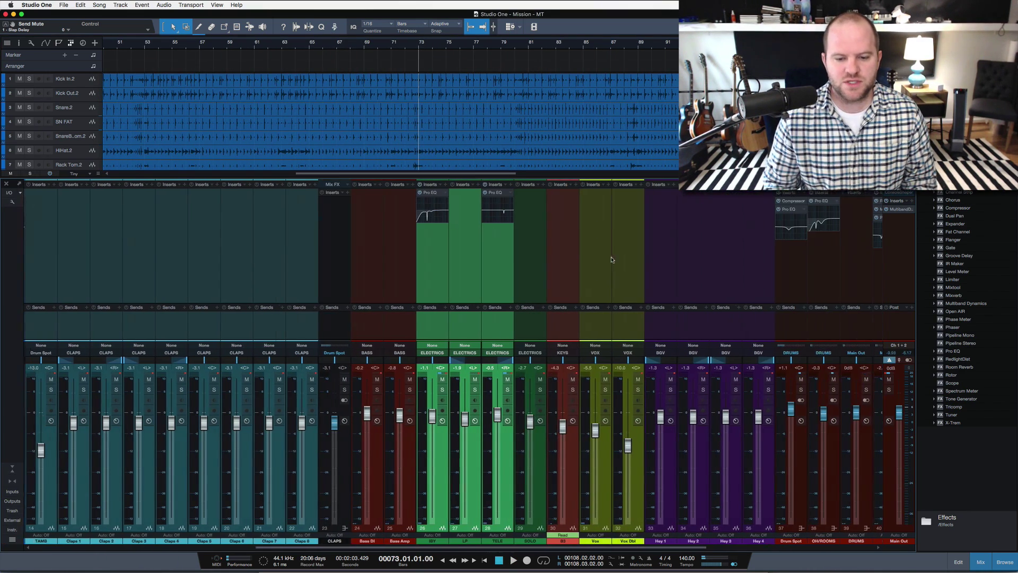
- Play from bar 73 and solo the ELECTRICS bus to hear the electric guitars alone, then stop playback
{"action": "key", "text": "space"}
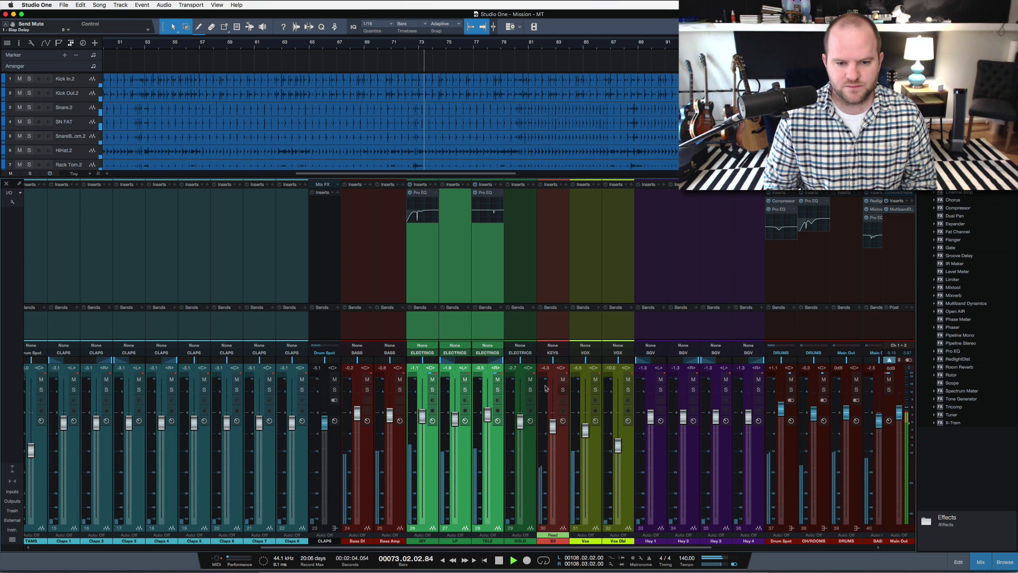
{"action": "scroll", "coordinate": [715, 390], "scroll_direction": "right", "scroll_amount": 5}
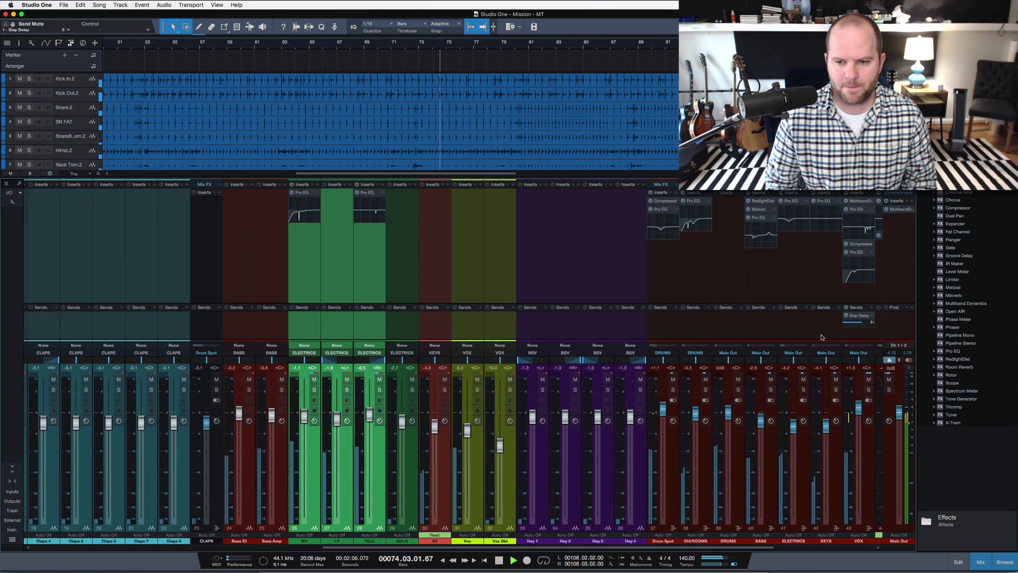
{"action": "left_click", "coordinate": [679, 390]}
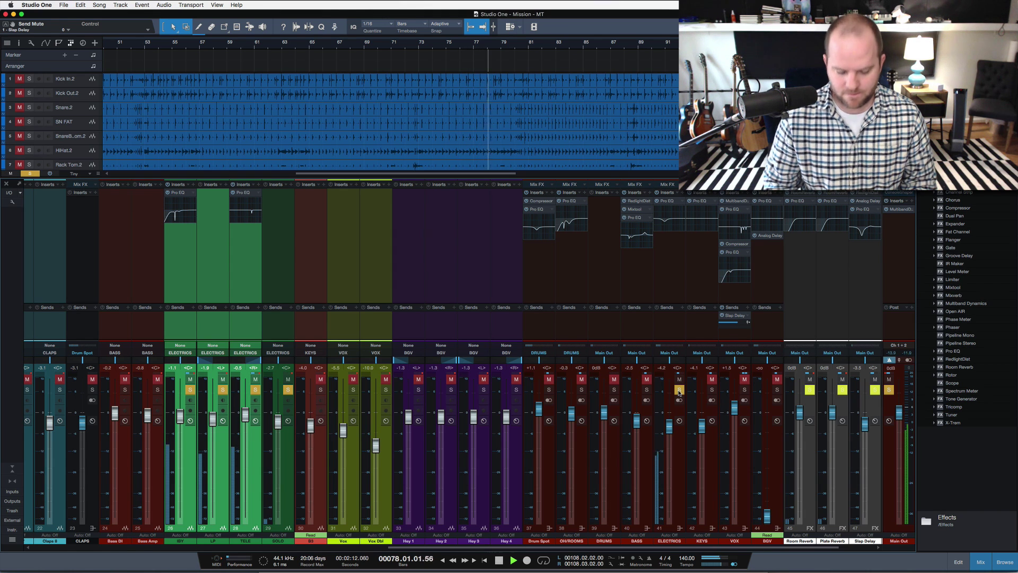
{"action": "key", "text": "space"}
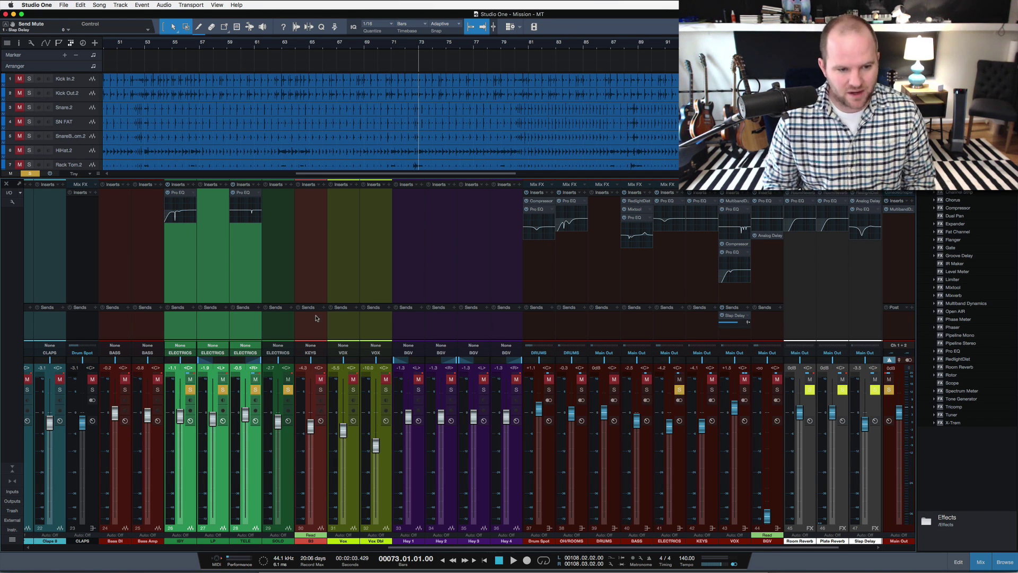
- Clear the ELECTRICS solo and play the full mix from bar 73 for comparison, then stop playback
{"action": "left_click", "coordinate": [372, 327]}
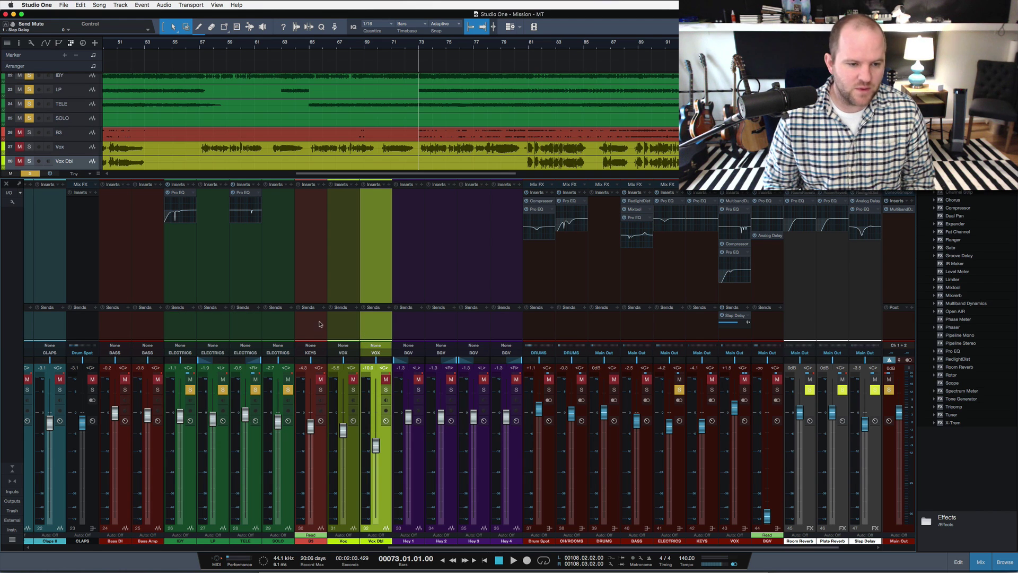
{"action": "key", "text": "shift+s"}
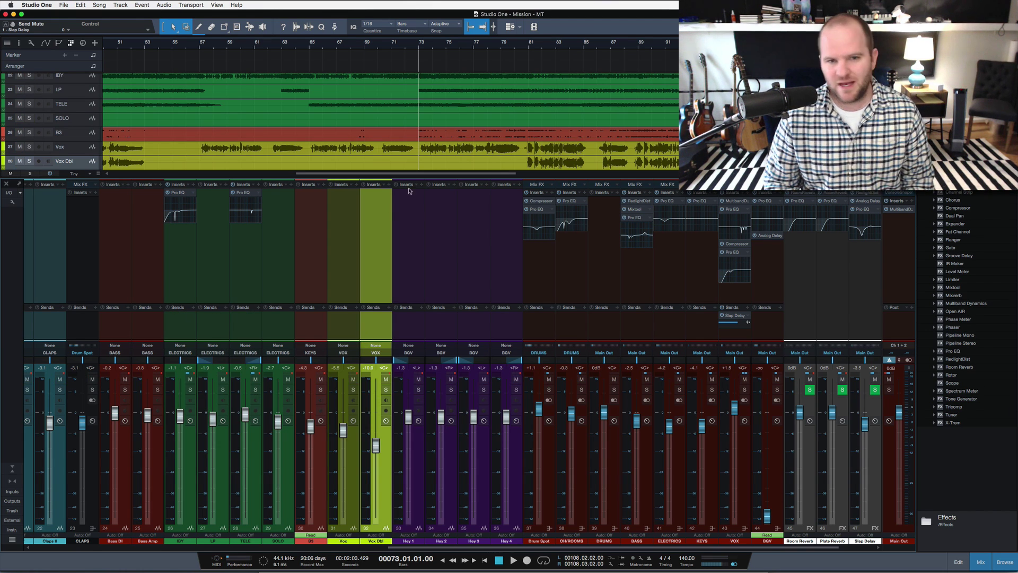
{"action": "key", "text": "space"}
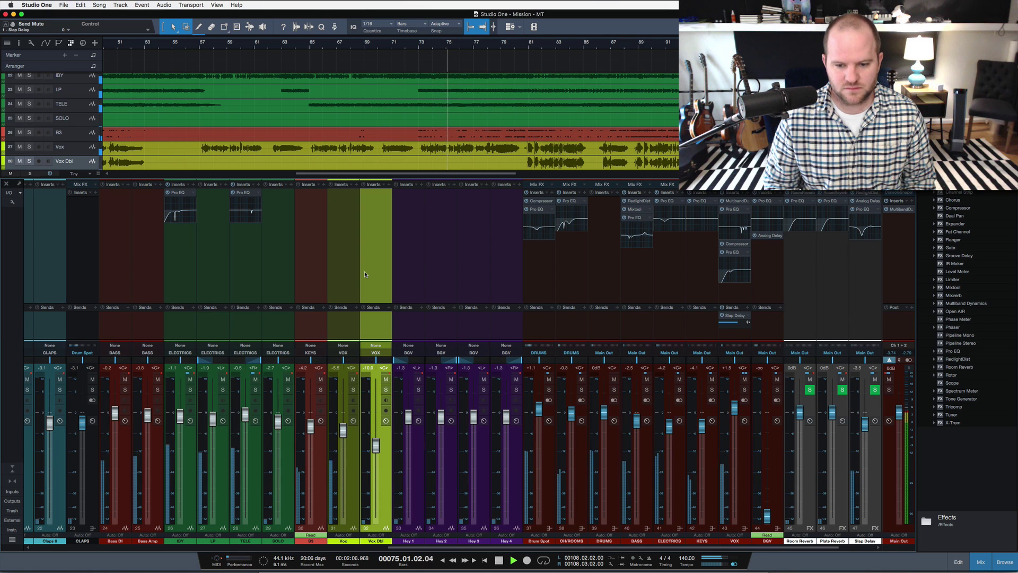
{"action": "key", "text": "space"}
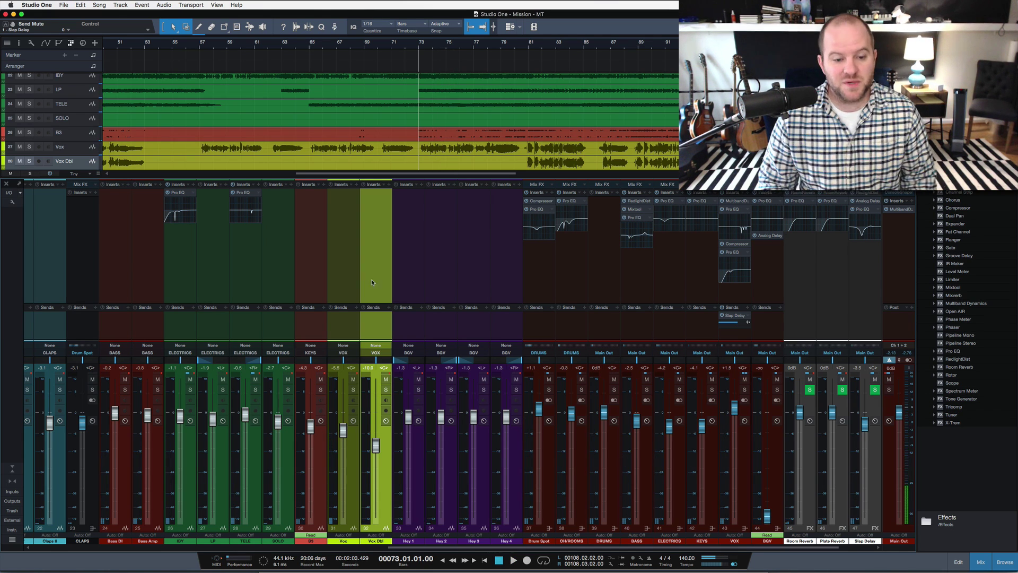
- Open the Pro EQ on the ELECTRICS bus, examine its curve and settings, and close it
{"action": "left_click", "coordinate": [658, 278]}
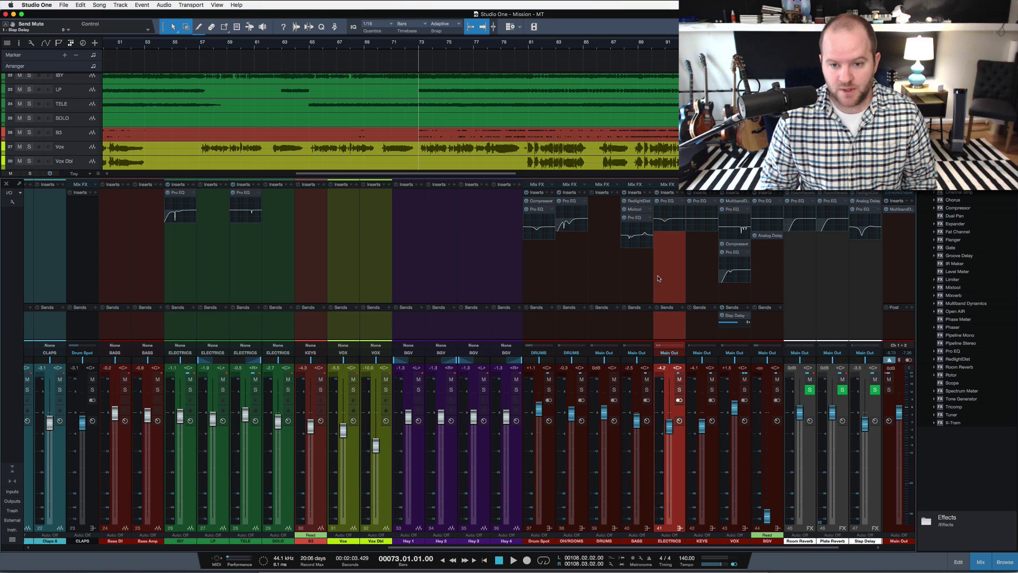
{"action": "left_click", "coordinate": [664, 202]}
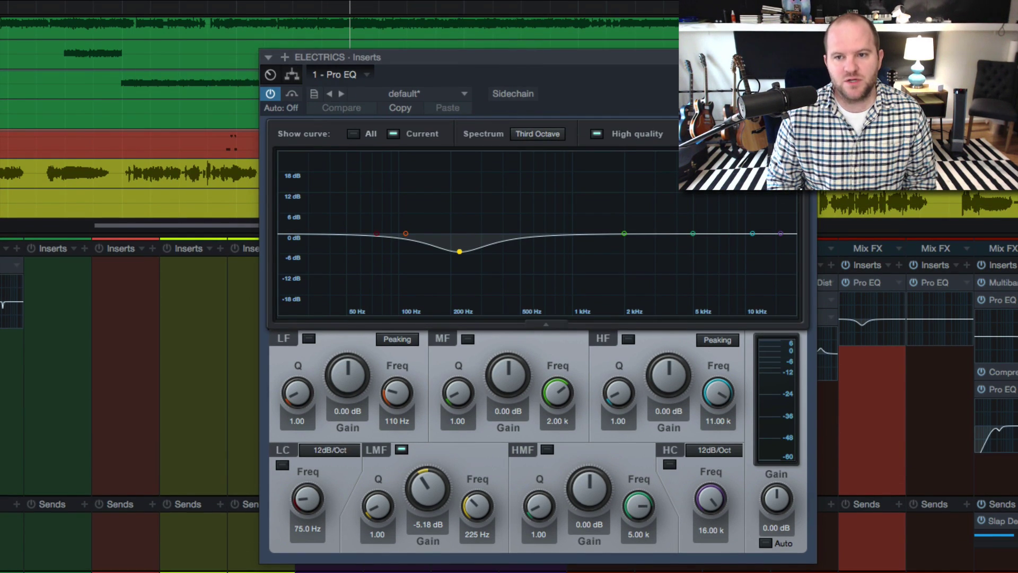
{"action": "left_click", "coordinate": [808, 58]}
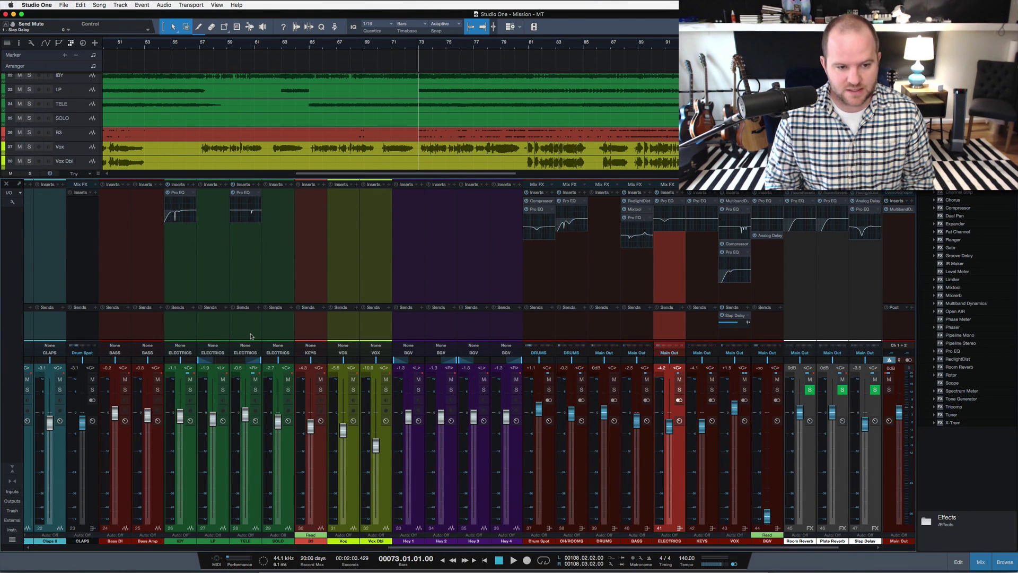
- Solo the TELE guitar channel and play it back from bar 73, then stop playback
{"action": "left_click", "coordinate": [252, 351]}
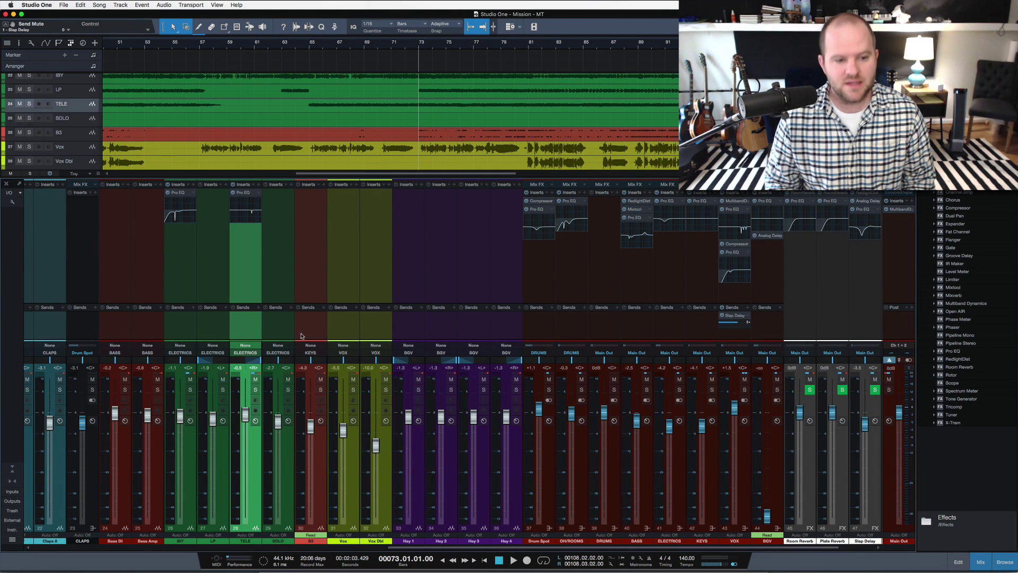
{"action": "key", "text": "s"}
{"action": "key", "text": "space"}
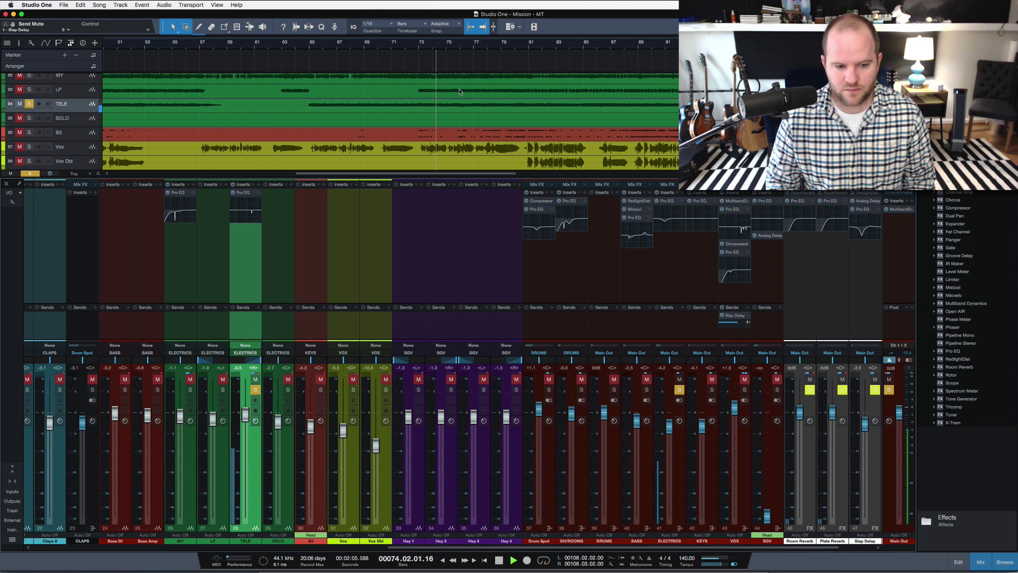
{"action": "key", "text": "space"}
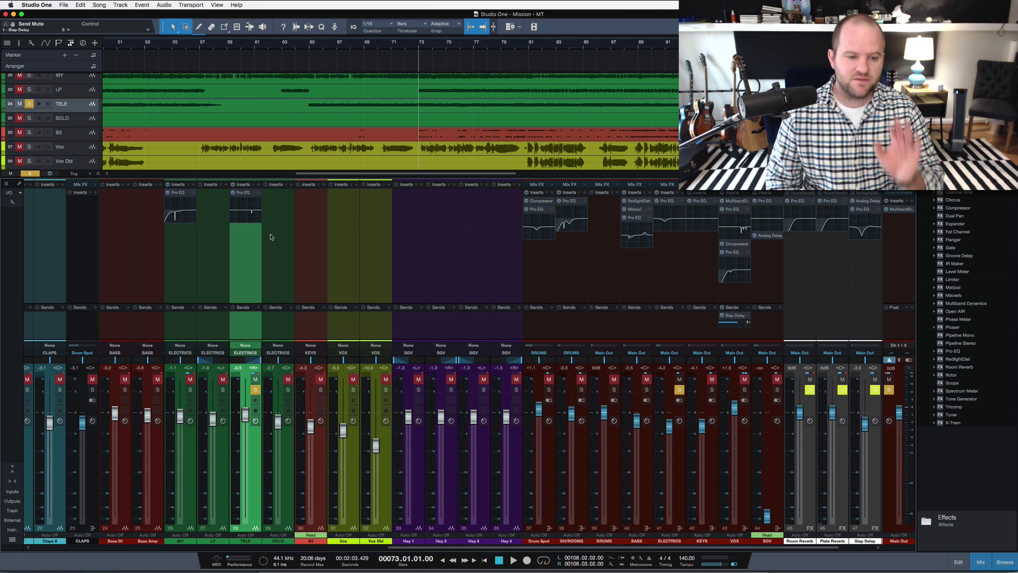
- Solo the IBY and LP guitars in place of TELE and play them together from bar 73, then stop playback
{"action": "left_click", "coordinate": [202, 280]}
{"action": "left_click", "coordinate": [175, 282], "text": "shift"}
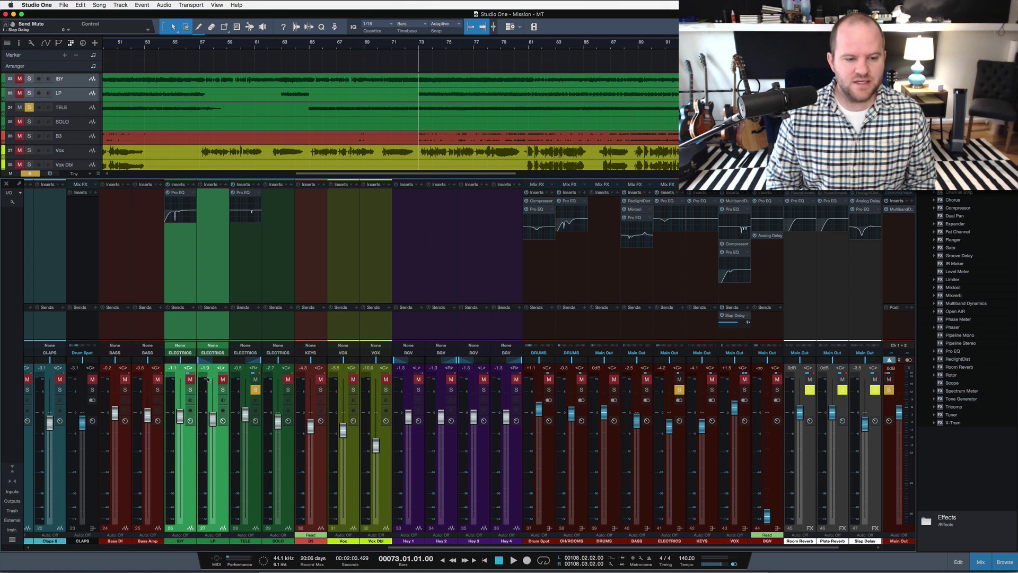
{"action": "left_click", "coordinate": [222, 389]}
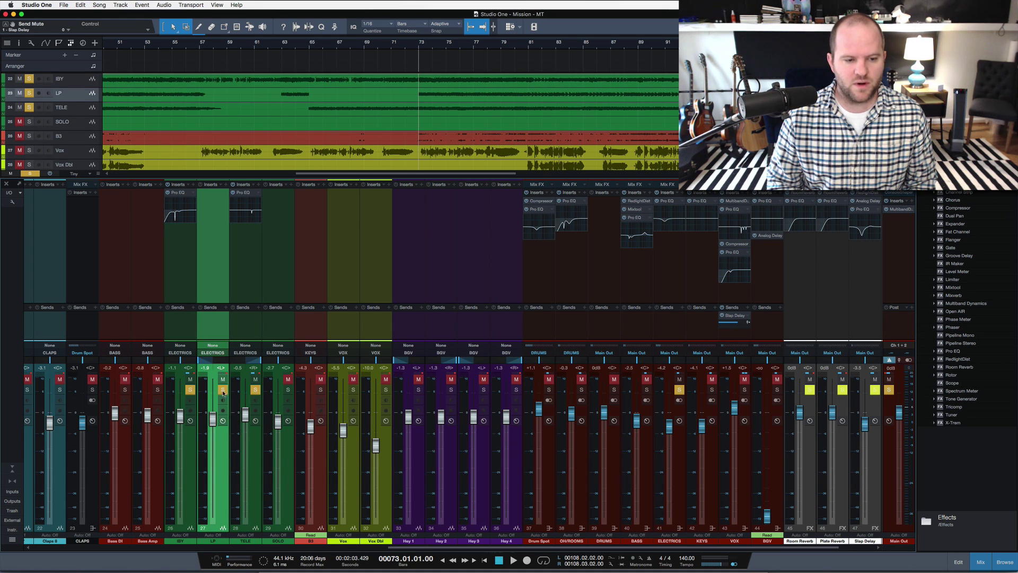
{"action": "left_click", "coordinate": [255, 390]}
{"action": "key", "text": "space"}
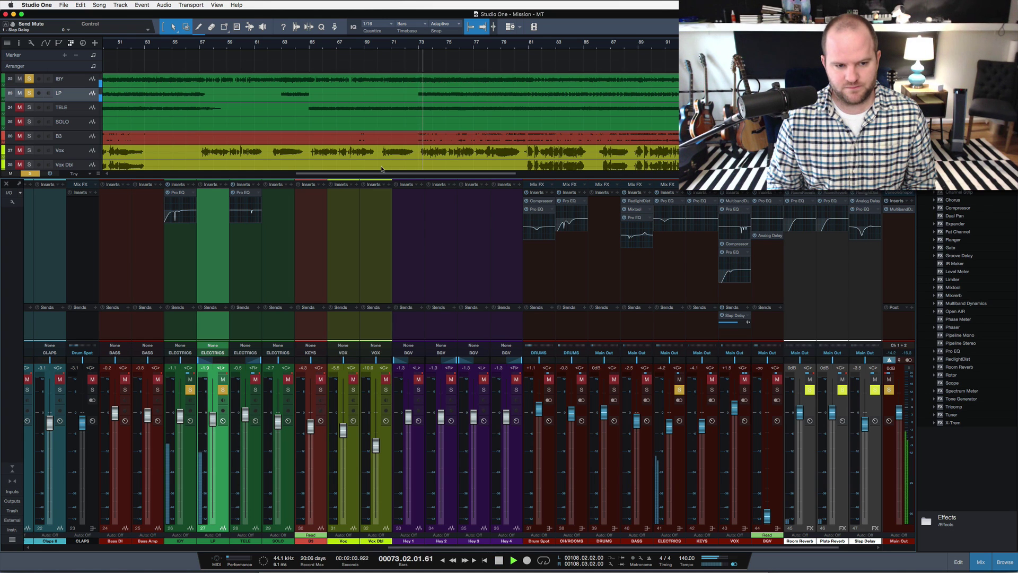
{"action": "key", "text": "space"}
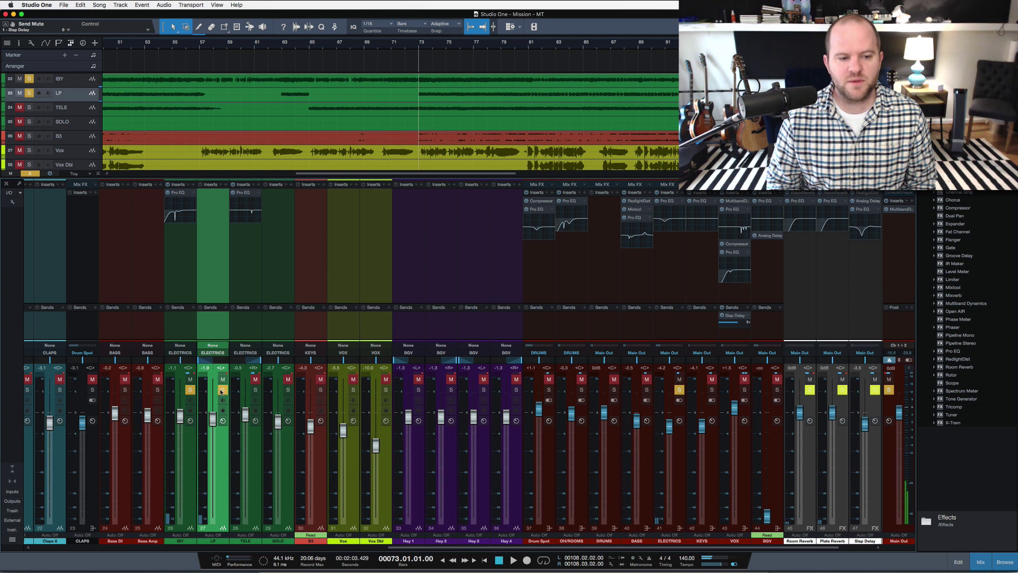
- Take LP out of solo and play the IBY guitar alone from bar 73, then stop playback
{"action": "left_click", "coordinate": [222, 389]}
{"action": "left_click", "coordinate": [190, 389]}
{"action": "left_click", "coordinate": [190, 390]}
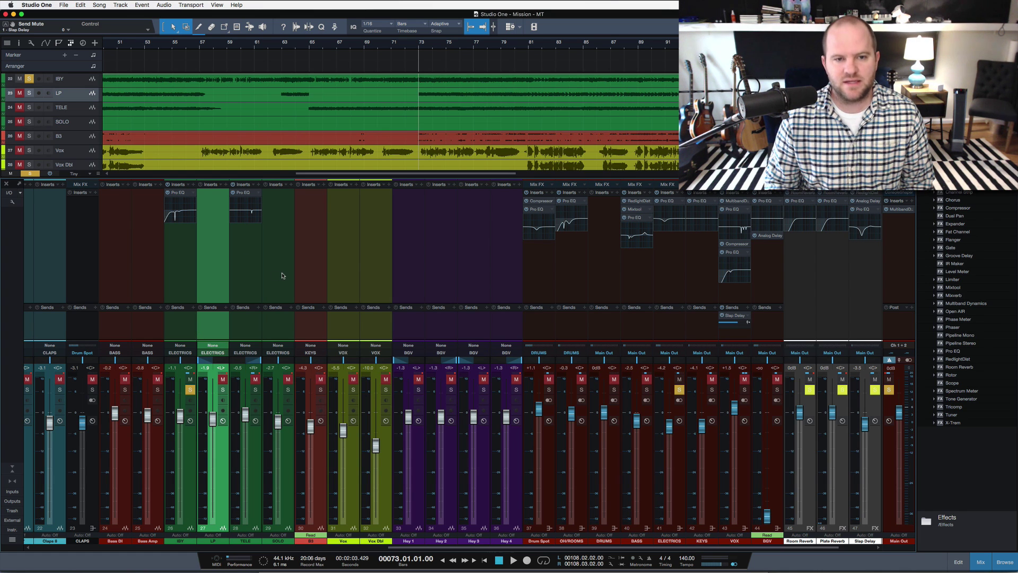
{"action": "key", "text": "space"}
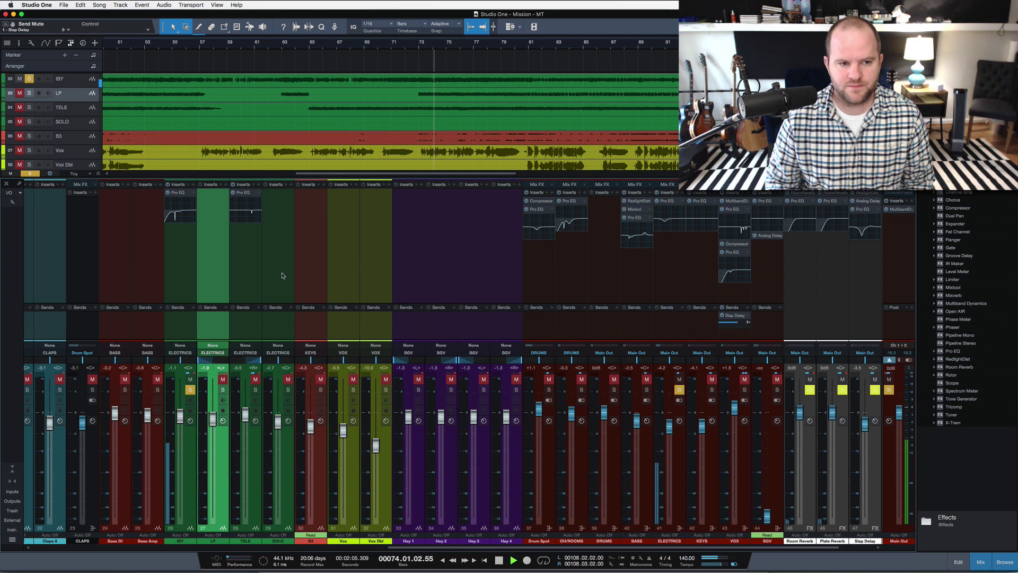
{"action": "key", "text": "space"}
- Open the Pro EQ on the IBY channel, examine its curve and spectrum during playback, then stop
{"action": "double_click", "coordinate": [180, 195]}
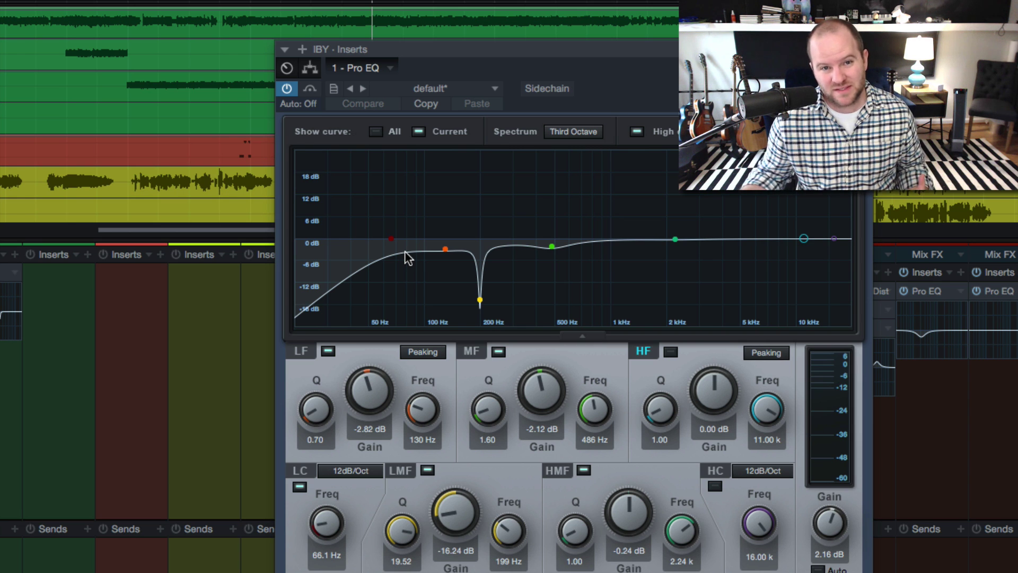
{"action": "key", "text": "super+s"}
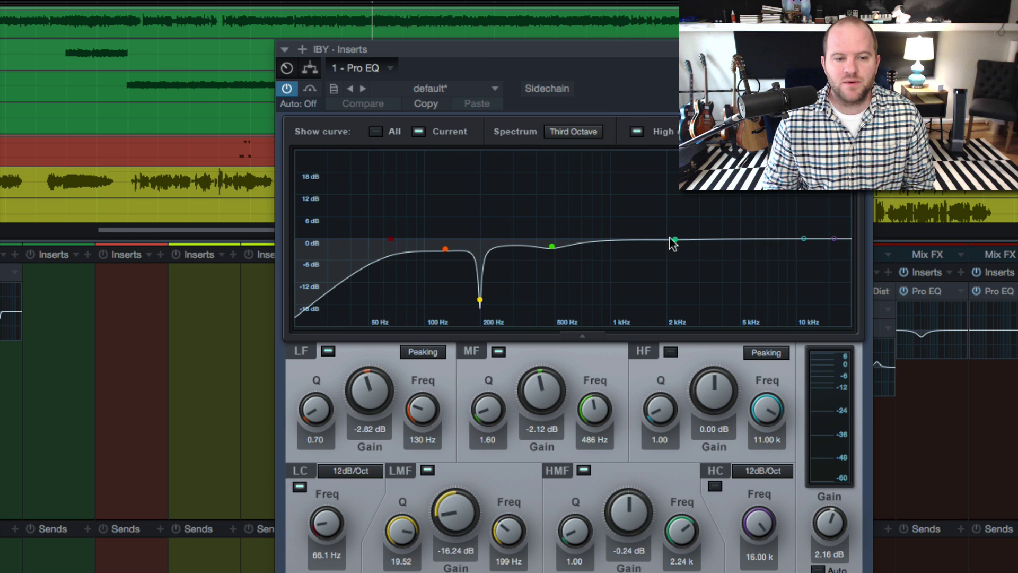
{"action": "key", "text": "space"}
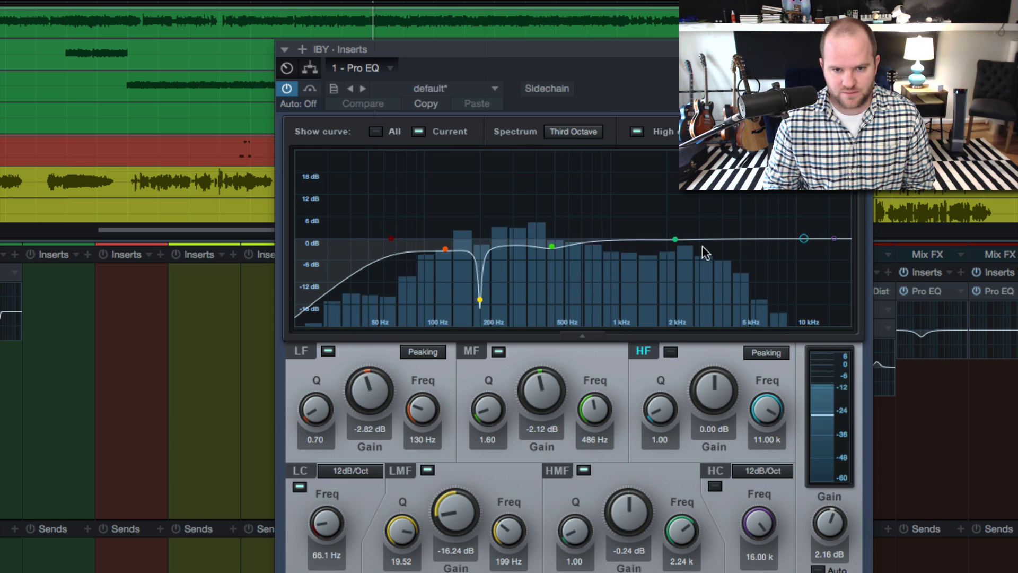
{"action": "key", "text": "space"}
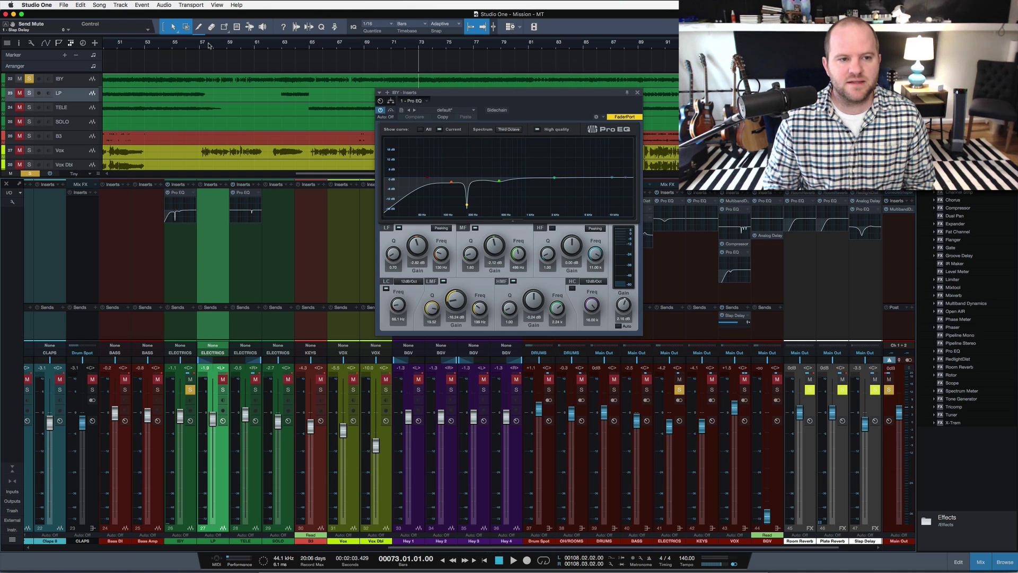
- Place the playback position at bar 57 beat 4, clear all solos, and mute the VOX and KEYS buses
{"action": "left_click_drag", "start_coordinate": [209, 45], "coordinate": [209, 67]}
{"action": "key", "text": "shift+e"}
{"action": "key", "text": "shift+e"}
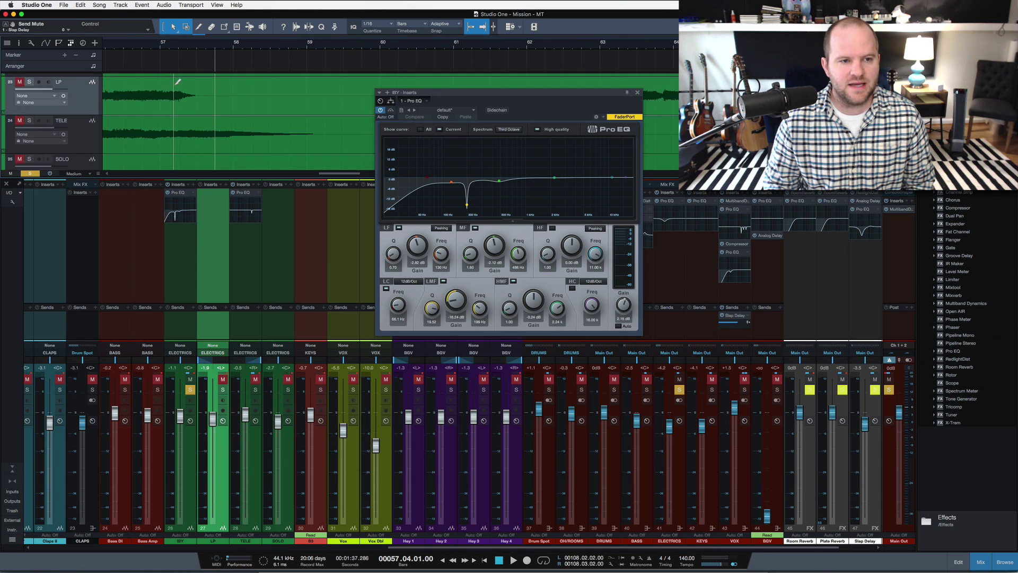
{"action": "scroll", "coordinate": [175, 85], "scroll_direction": "up", "scroll_amount": 5}
{"action": "scroll", "coordinate": [175, 85], "scroll_direction": "down", "scroll_amount": 2}
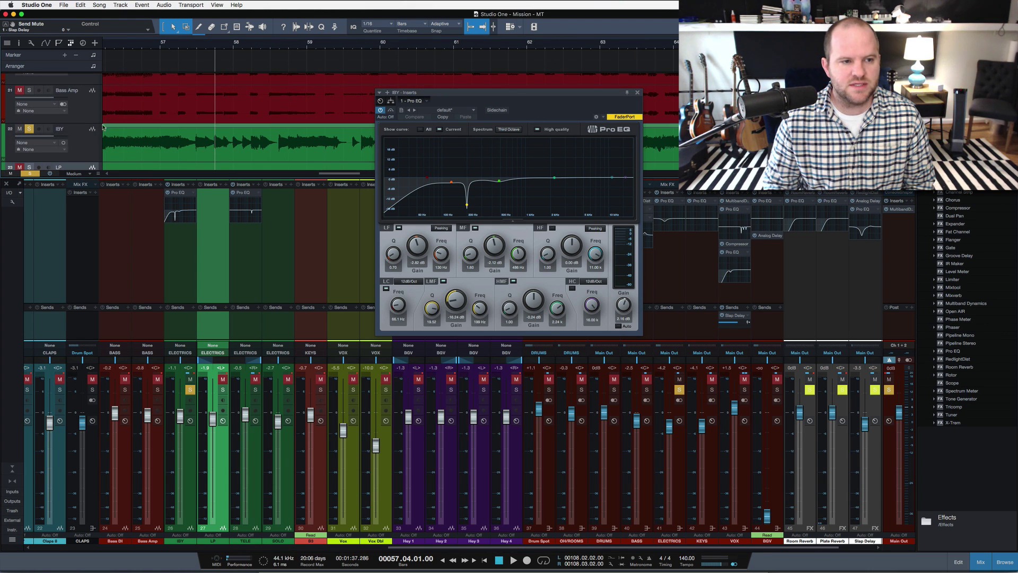
{"action": "key", "text": "shift+s"}
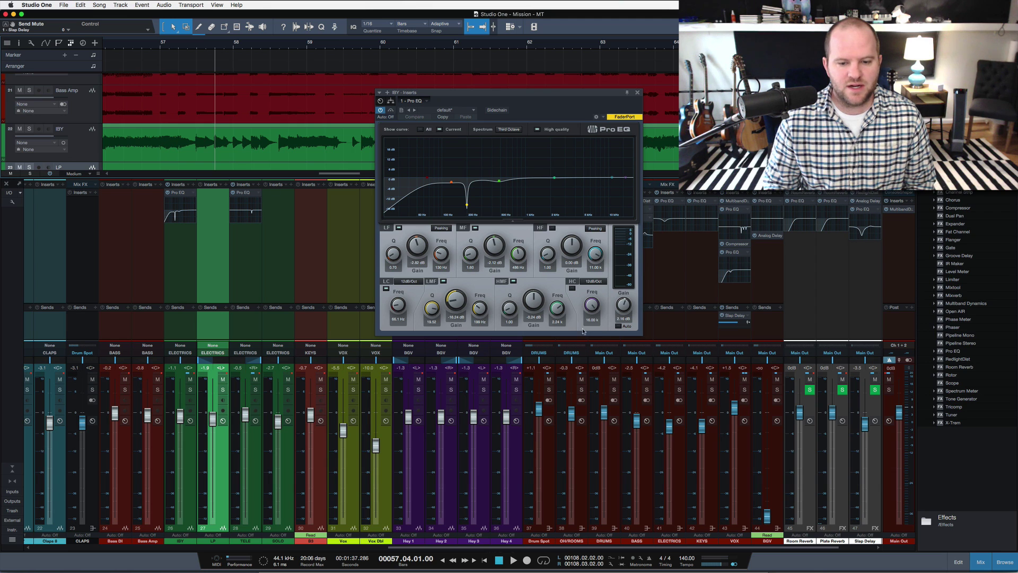
{"action": "left_click", "coordinate": [745, 380]}
{"action": "left_click", "coordinate": [712, 380]}
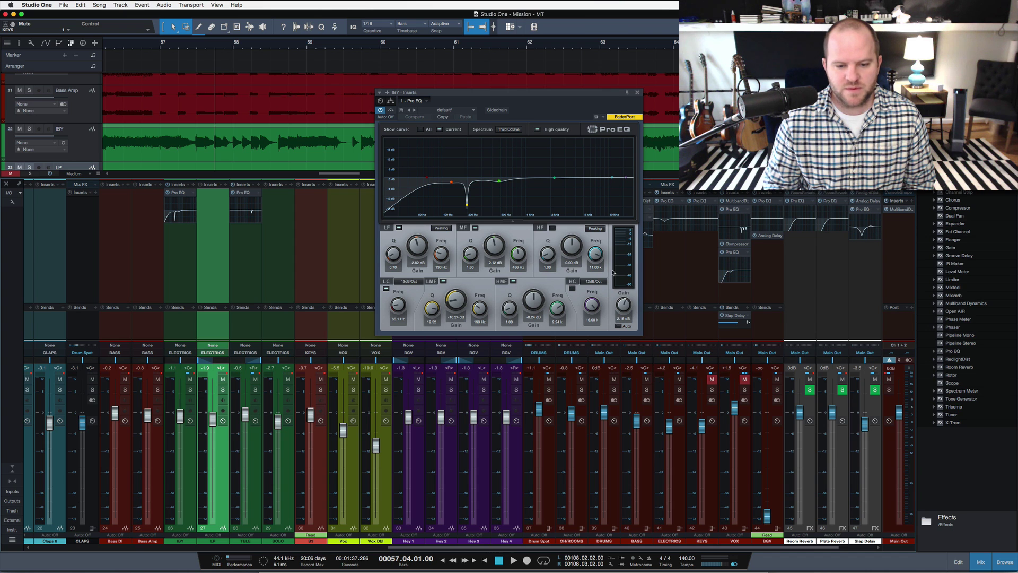
- Play the mix from bar 57 beat 4, soloing the IBY track for a few bars and returning to the full arrangement
{"action": "key", "text": "space"}
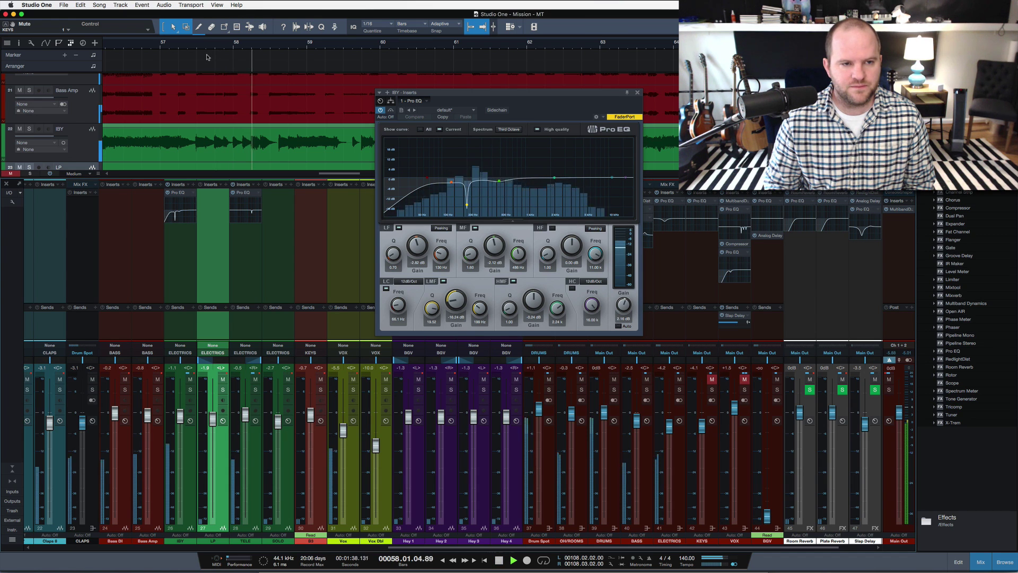
{"action": "left_click", "coordinate": [148, 44]}
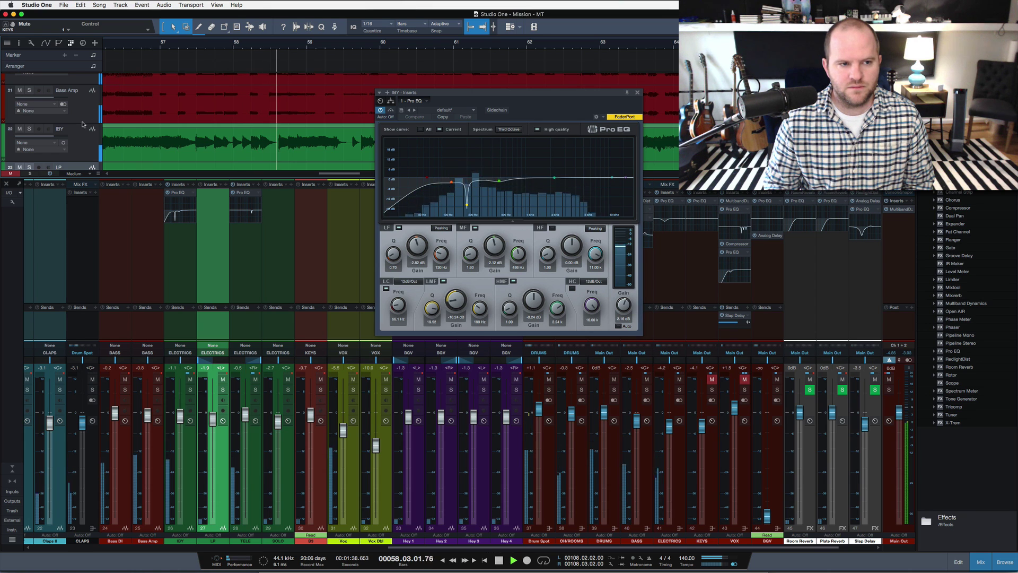
{"action": "left_click", "coordinate": [94, 147]}
{"action": "key", "text": "s"}
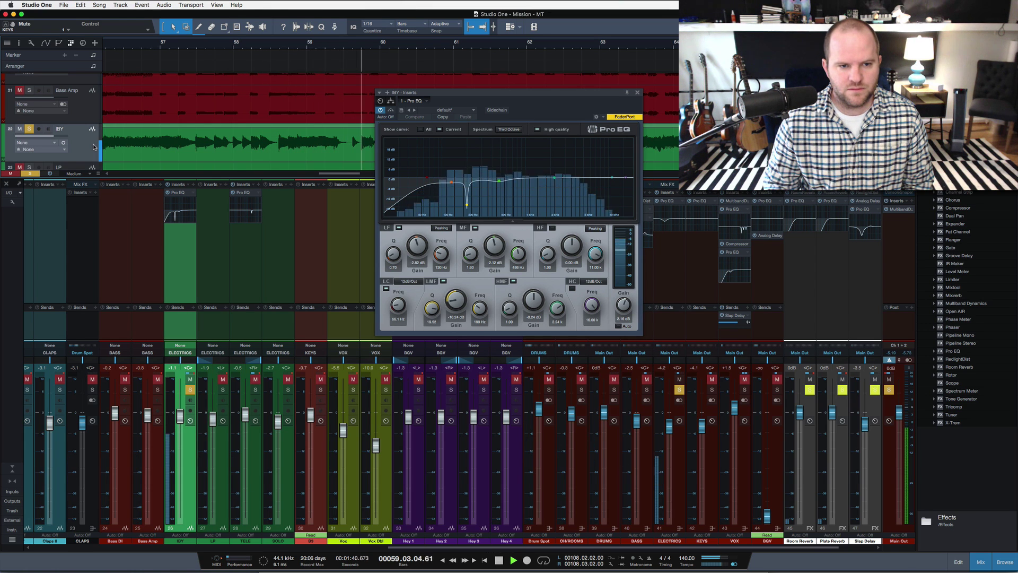
{"action": "key", "text": "s"}
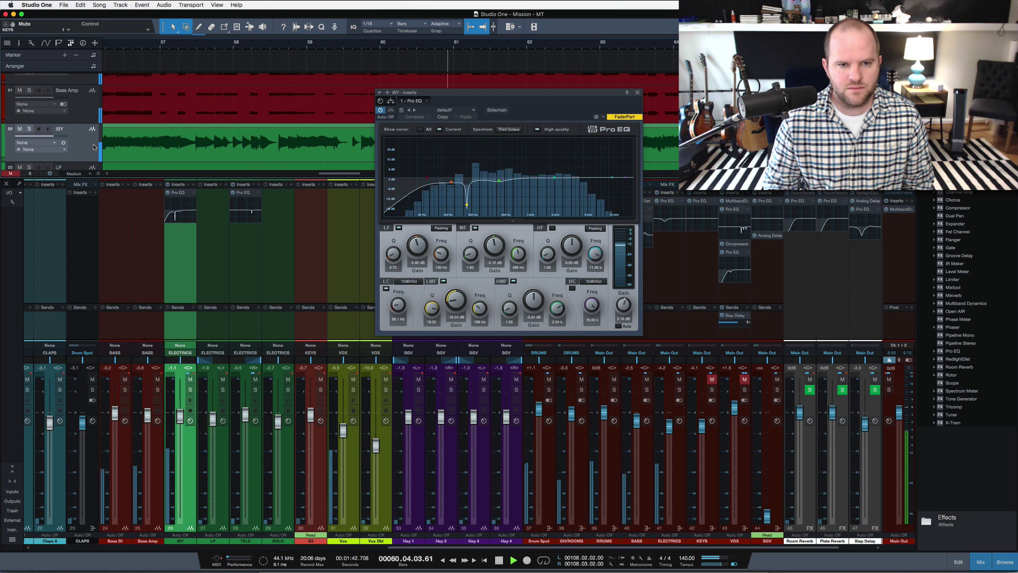
- Move the IBY Pro EQ window down and close it, then stop playback
{"action": "left_click_drag", "start_coordinate": [629, 96], "coordinate": [593, 241]}
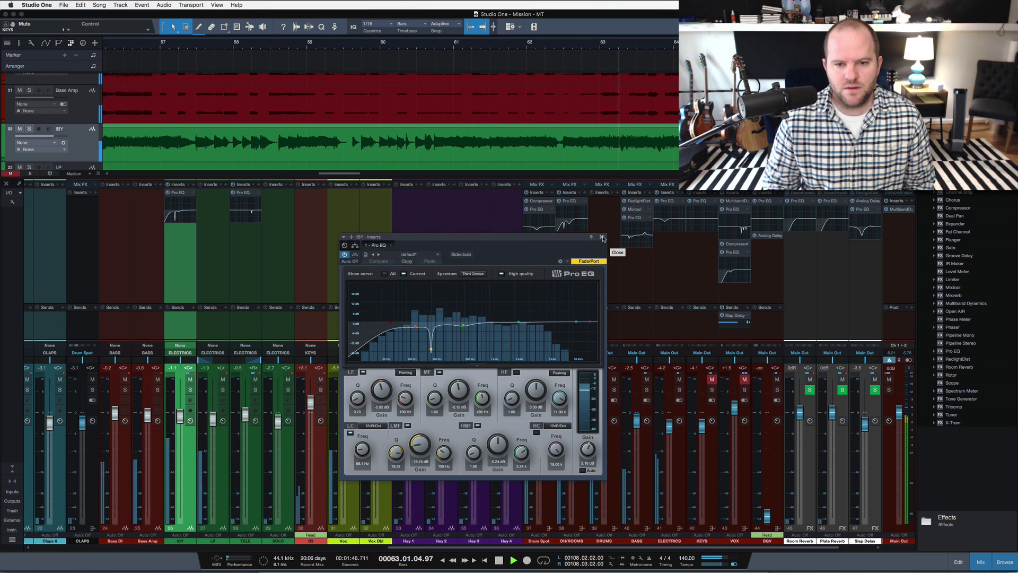
{"action": "left_click", "coordinate": [602, 238]}
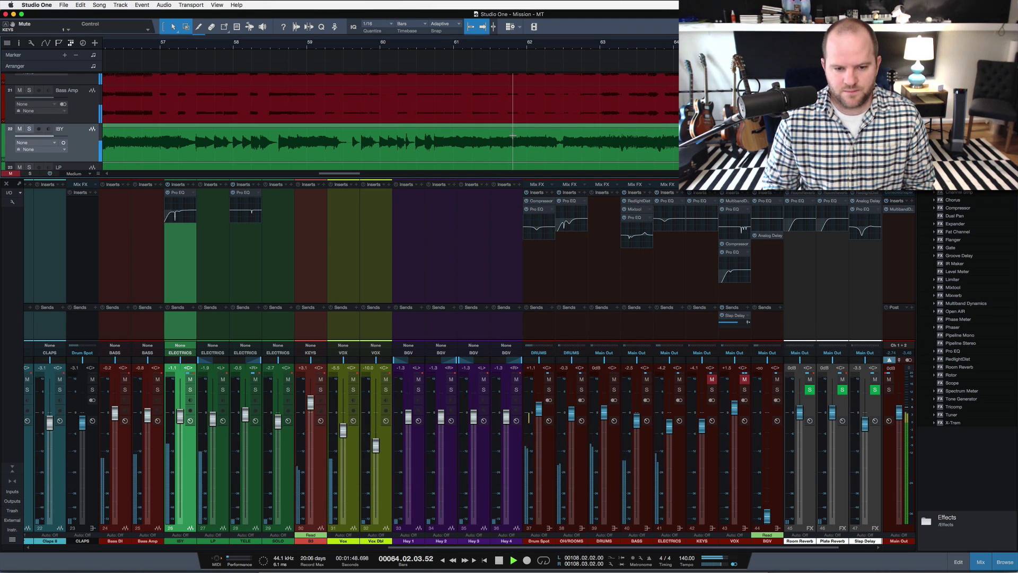
{"action": "key", "text": "space"}
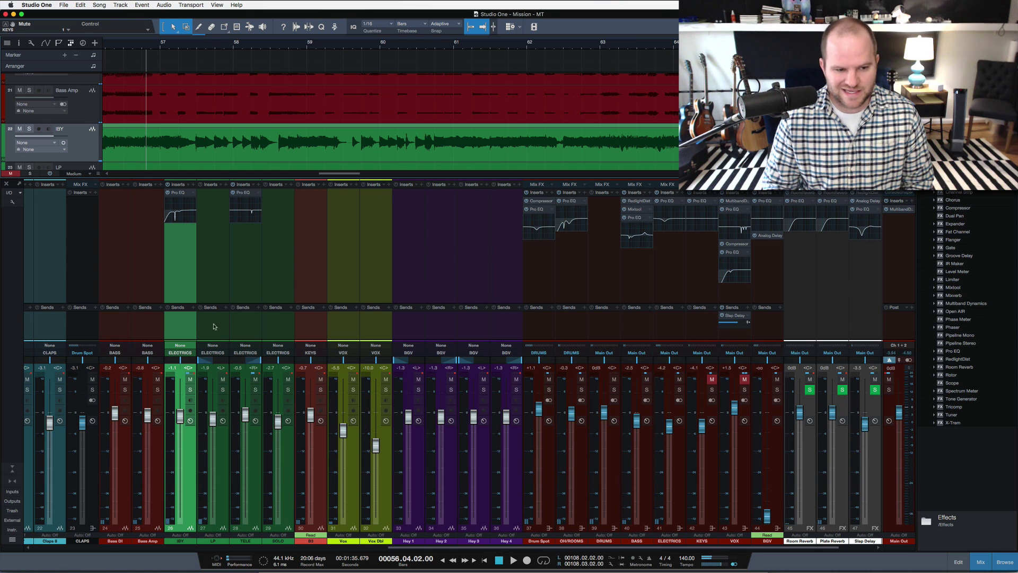
- Mute the LP and TELE guitar channels together, then select the IBY channel
{"action": "left_click", "coordinate": [217, 319]}
{"action": "left_click", "coordinate": [250, 326], "text": "shift"}
{"action": "key", "text": "m"}
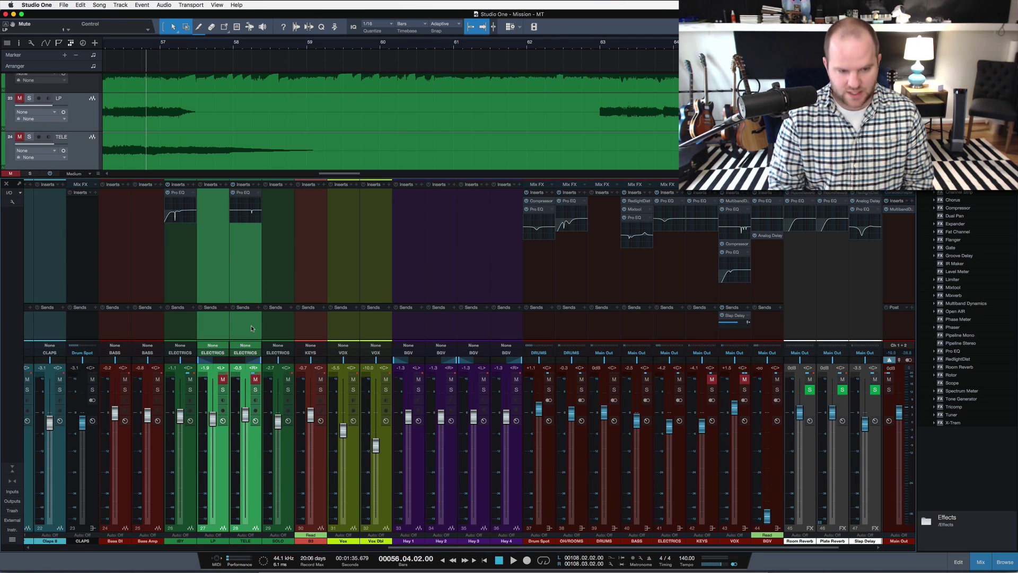
{"action": "left_click", "coordinate": [179, 328]}
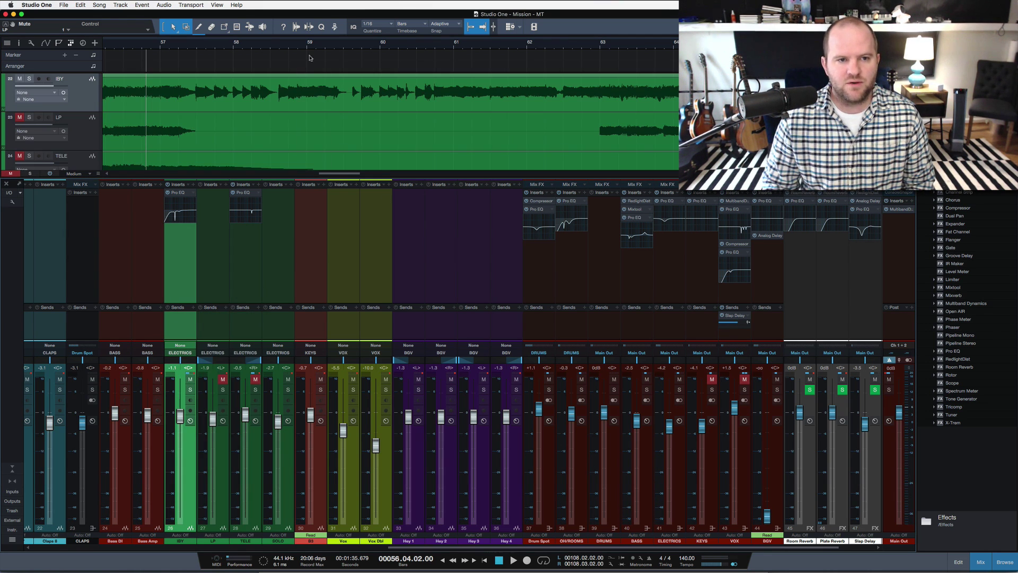
- Play the mix from around bars 60 and 61 with only the IBY electric guitar, then stop playback
{"action": "scroll", "coordinate": [308, 44], "scroll_direction": "down", "scroll_amount": 5}
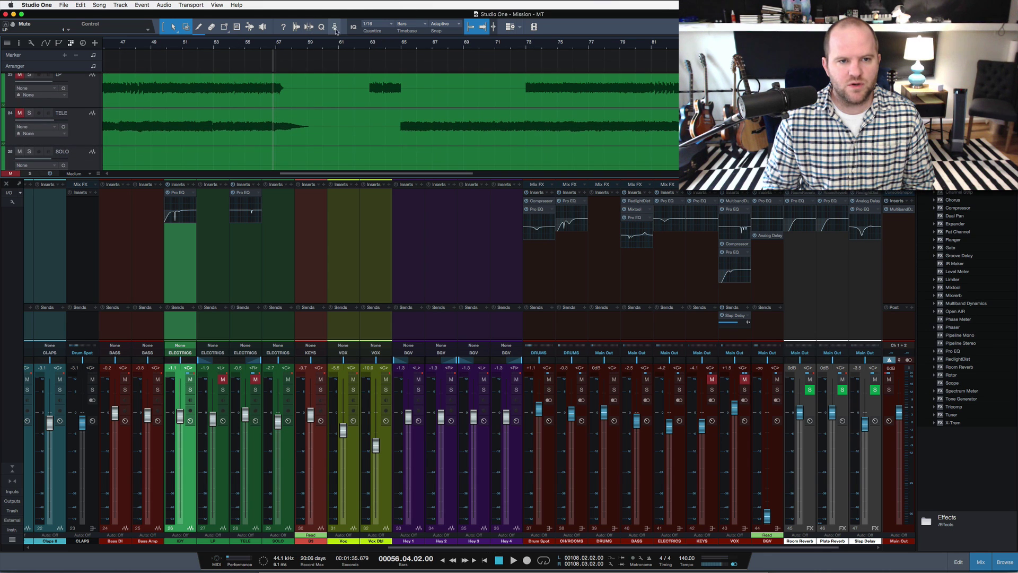
{"action": "left_click", "coordinate": [334, 46]}
{"action": "key", "text": "space"}
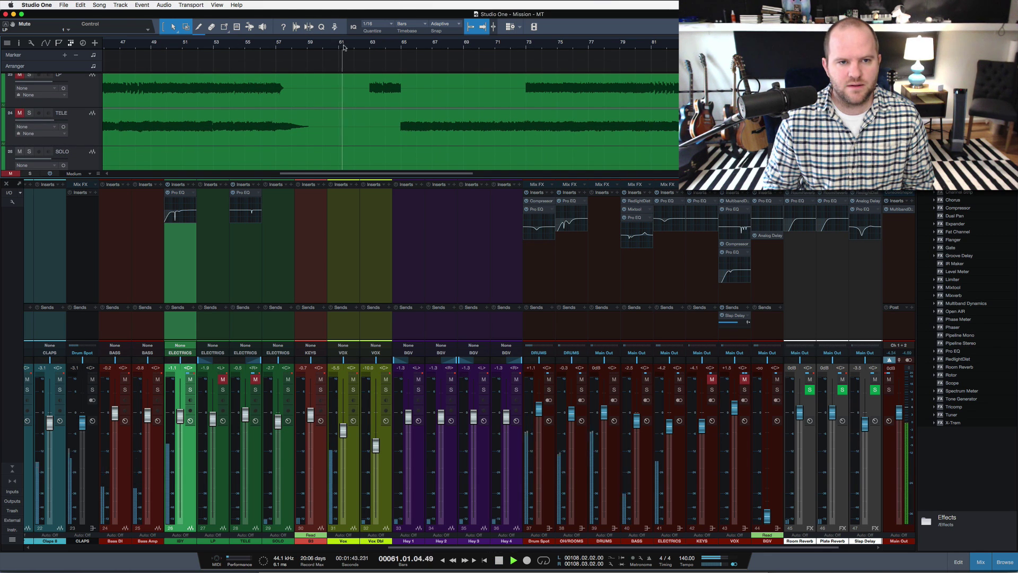
{"action": "key", "text": "space"}
{"action": "key", "text": "space"}
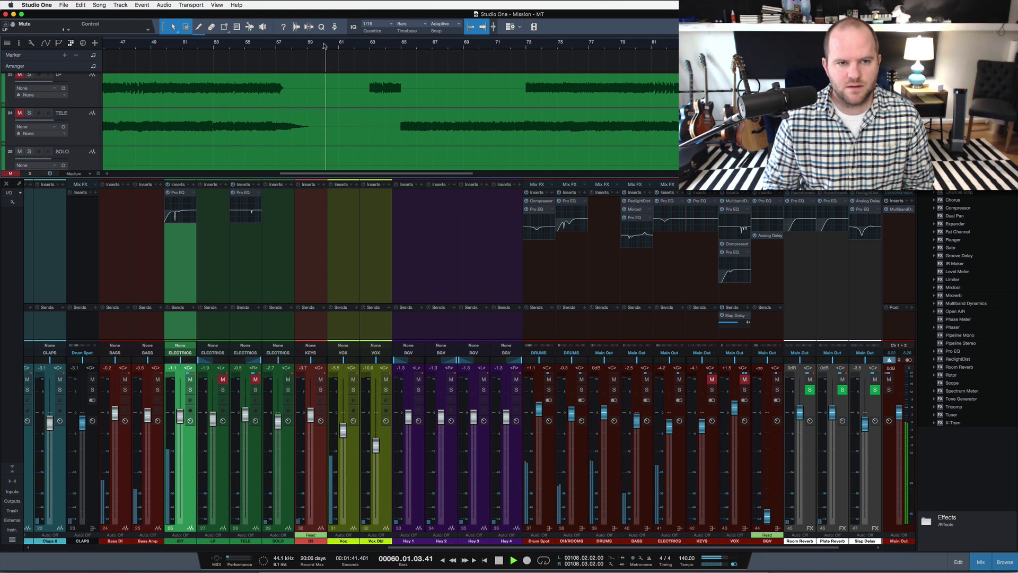
{"action": "key", "text": "space"}
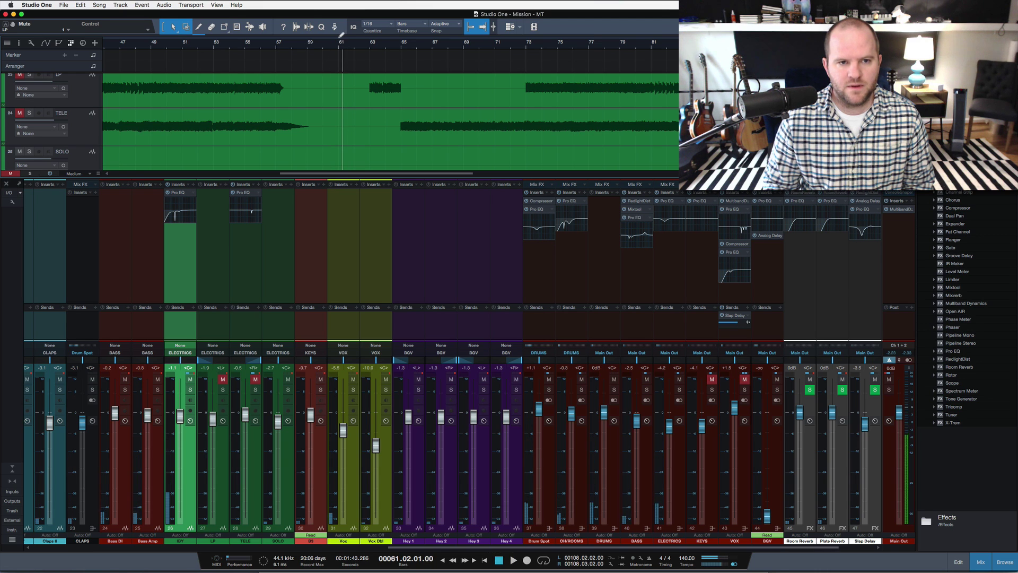
- Set the loop range from bar 61 to bar 63 and play that section, then stop playback
{"action": "left_click_drag", "start_coordinate": [373, 35], "coordinate": [340, 38]}
{"action": "key", "text": "space"}
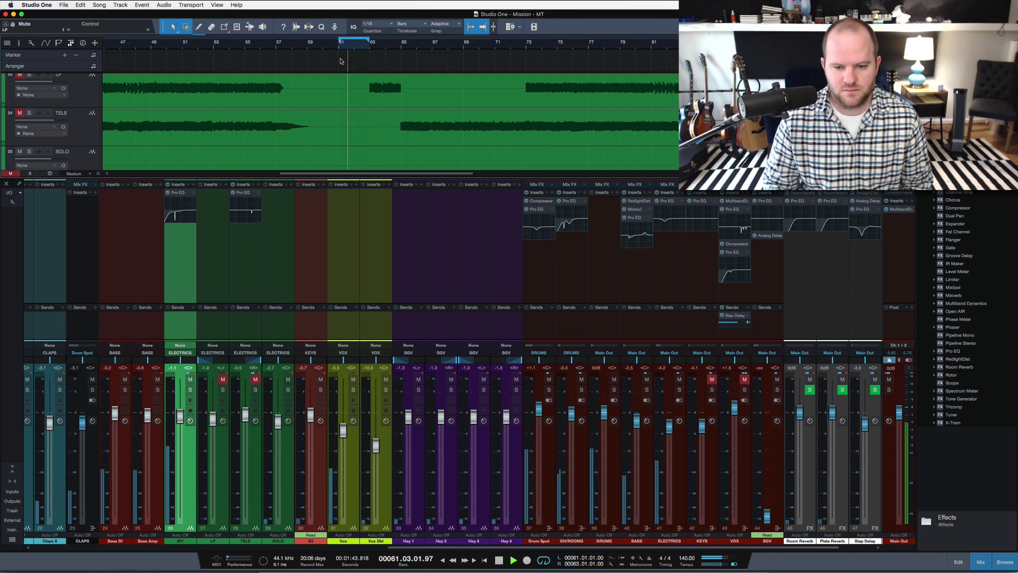
{"action": "key", "text": "space"}
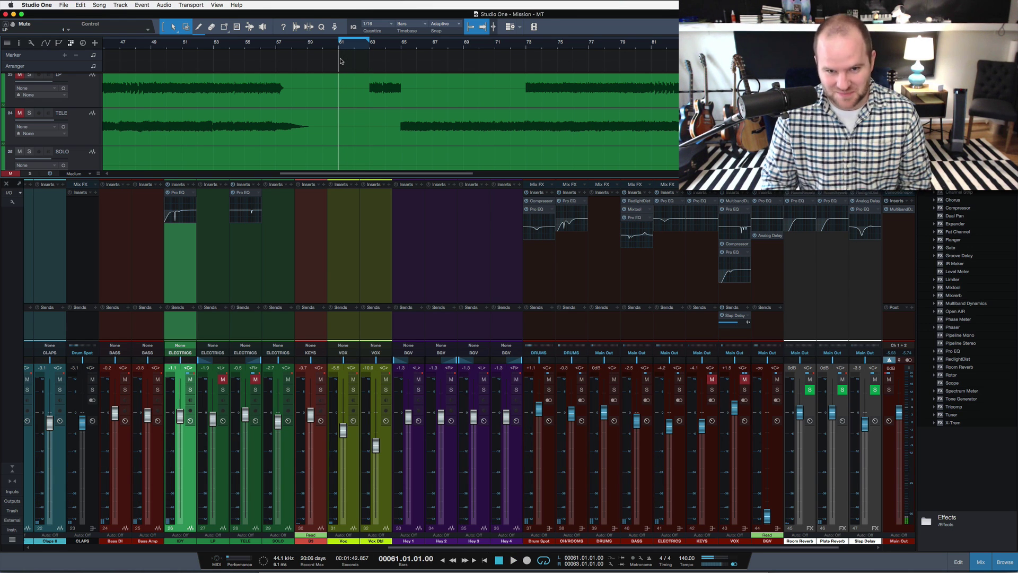
- Examine the IBY and Bass Amp waveforms around bars 61 to 63 and play the looped section again, then stop
{"action": "scroll", "coordinate": [358, 94], "scroll_direction": "up", "scroll_amount": 3}
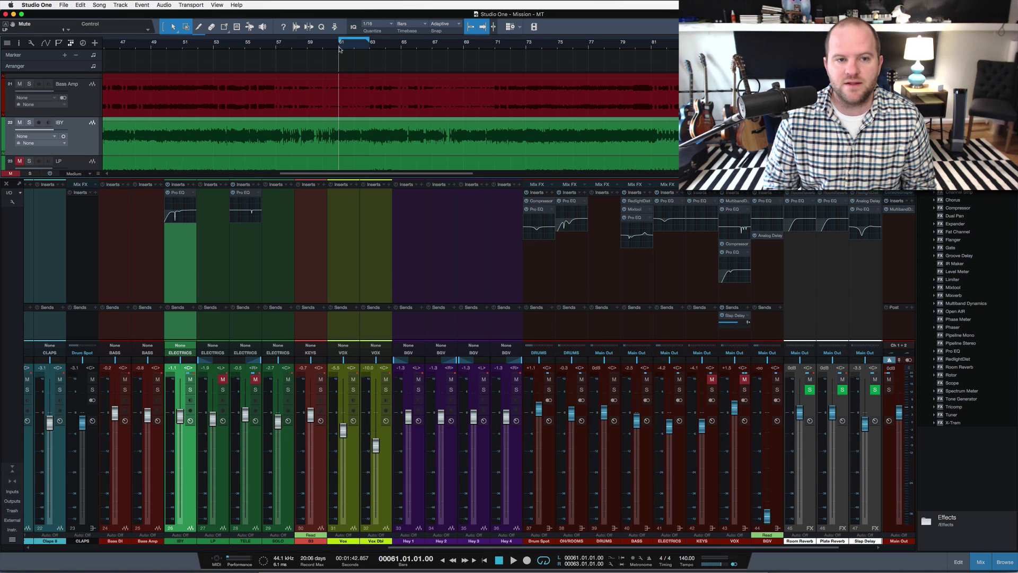
{"action": "left_click_drag", "start_coordinate": [339, 49], "coordinate": [341, 70]}
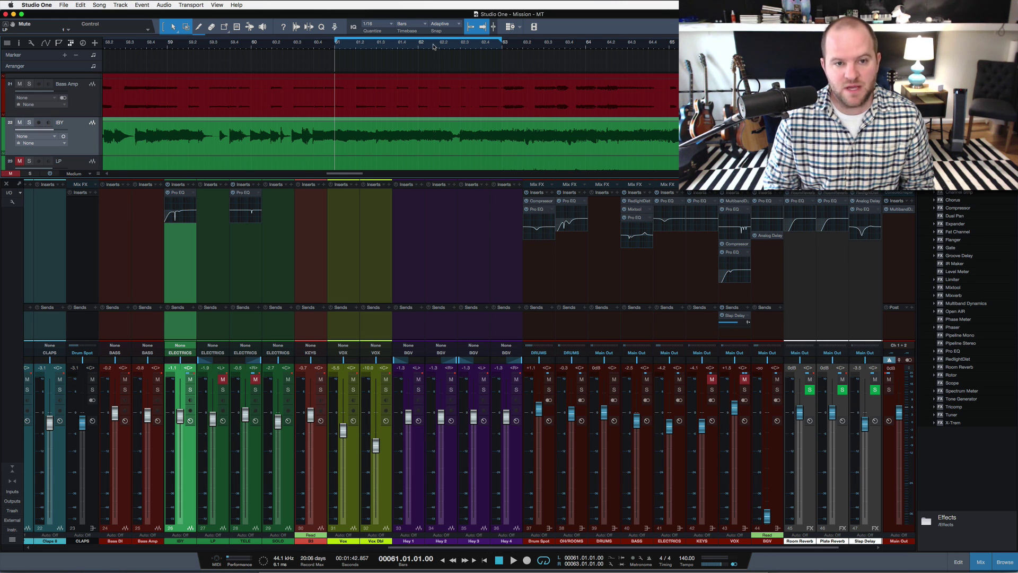
{"action": "left_click_drag", "start_coordinate": [434, 47], "coordinate": [428, 20]}
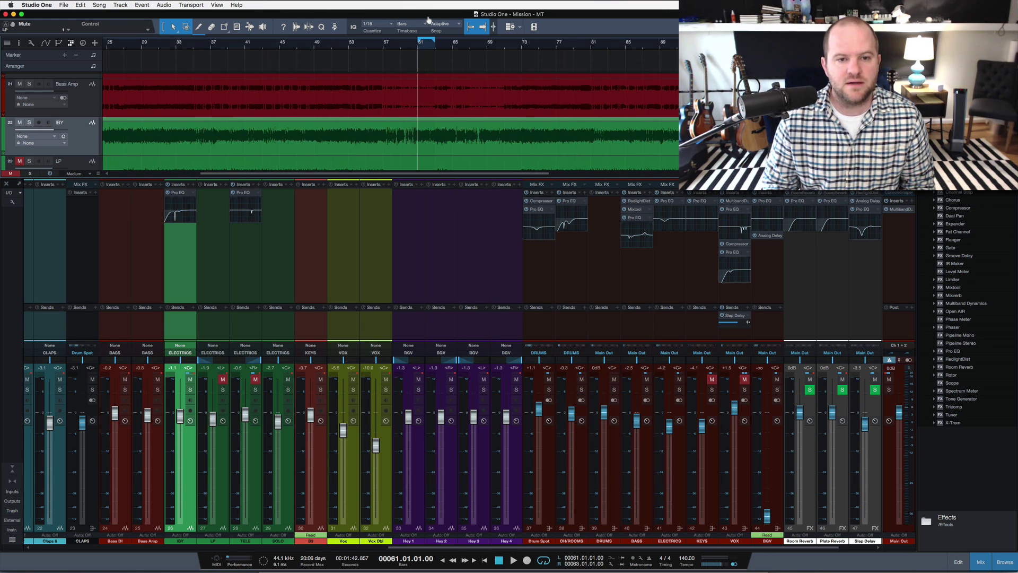
{"action": "key", "text": "space"}
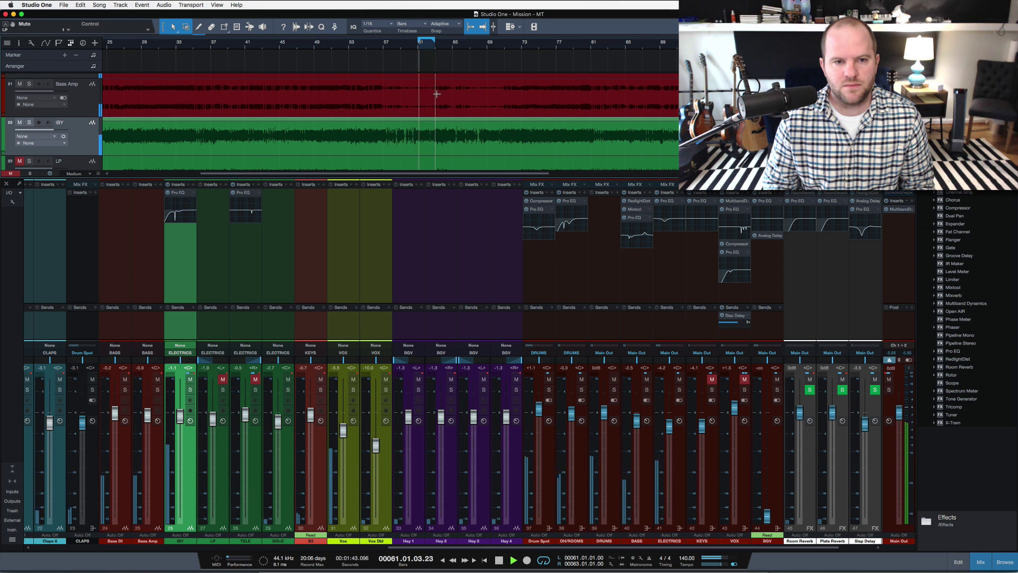
{"action": "key", "text": "space"}
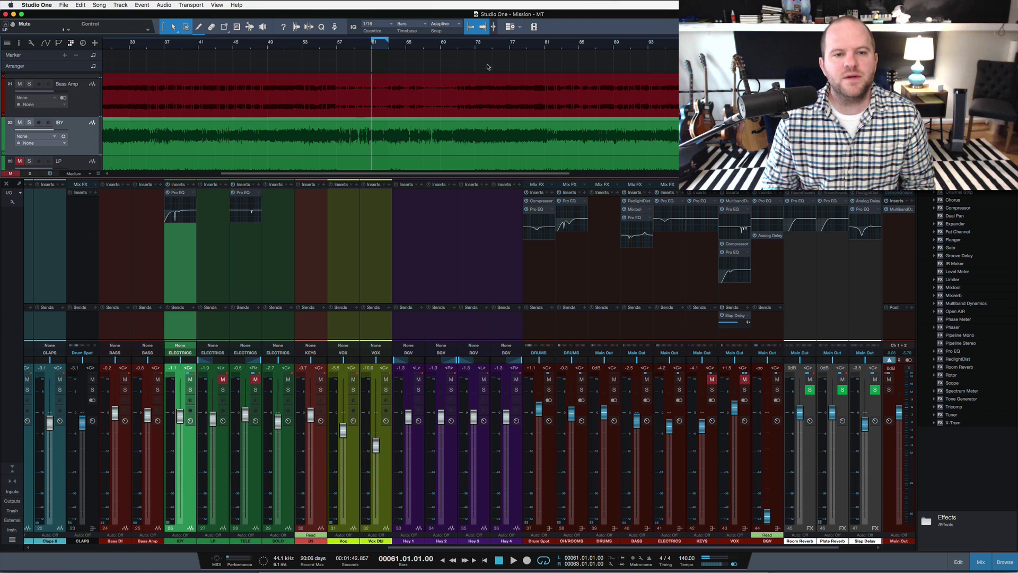
- Set the loop range from bar 71 to bar 81 and play that section
{"action": "mouse_move", "coordinate": [460, 51]}
{"action": "left_mouse_down"}
{"action": "mouse_move", "coordinate": [459, 70]}
{"action": "mouse_move", "coordinate": [456, 39]}
{"action": "mouse_move", "coordinate": [769, 38]}
{"action": "left_mouse_up"}
{"action": "key", "text": "space"}
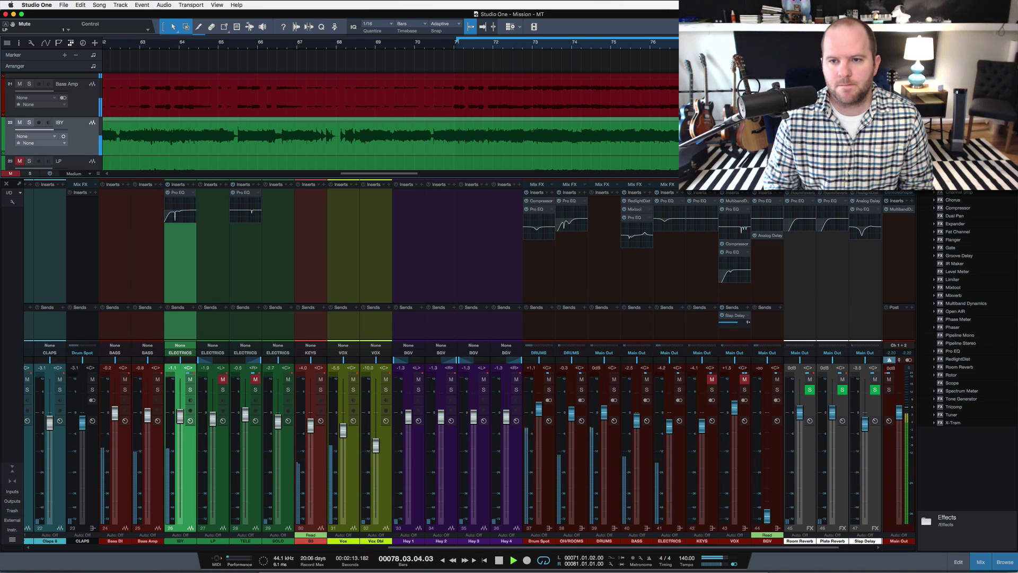
- Stop playback of the bar 71 to 81 loop and open the Pro EQ on the IBY channel
{"action": "left_click_drag", "start_coordinate": [869, 42], "coordinate": [630, 23]}
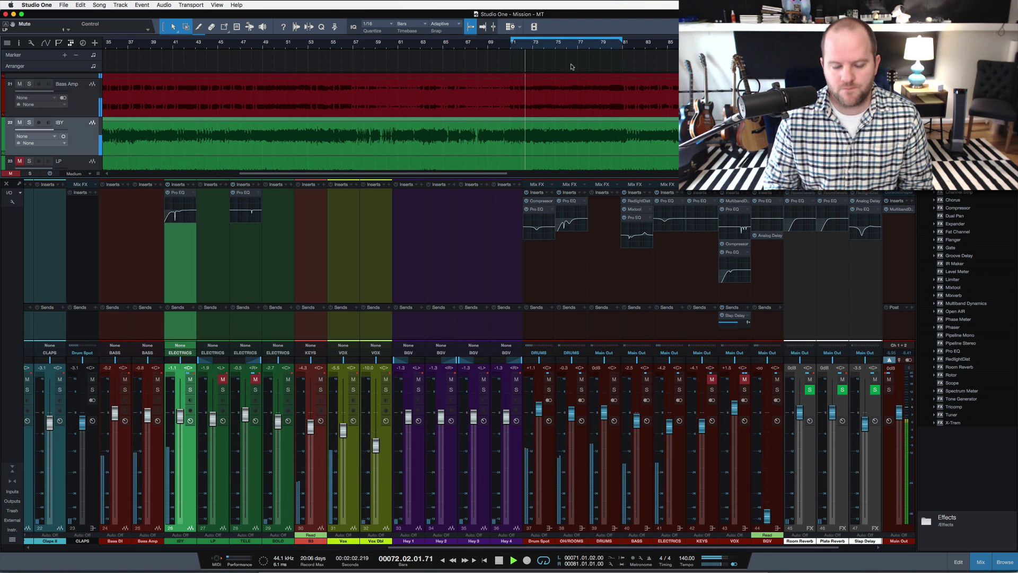
{"action": "key", "text": "space"}
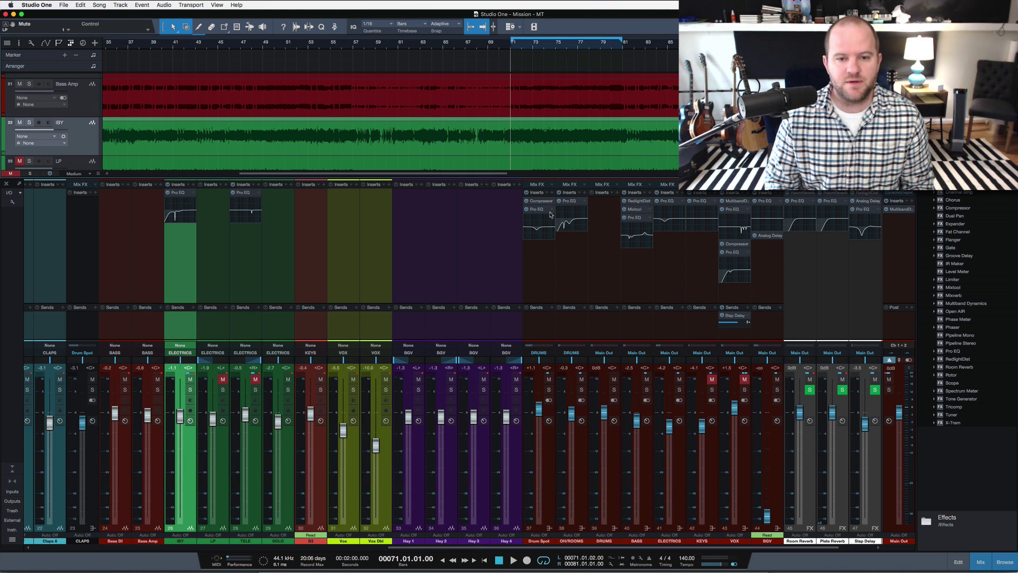
{"action": "left_click", "coordinate": [183, 193]}
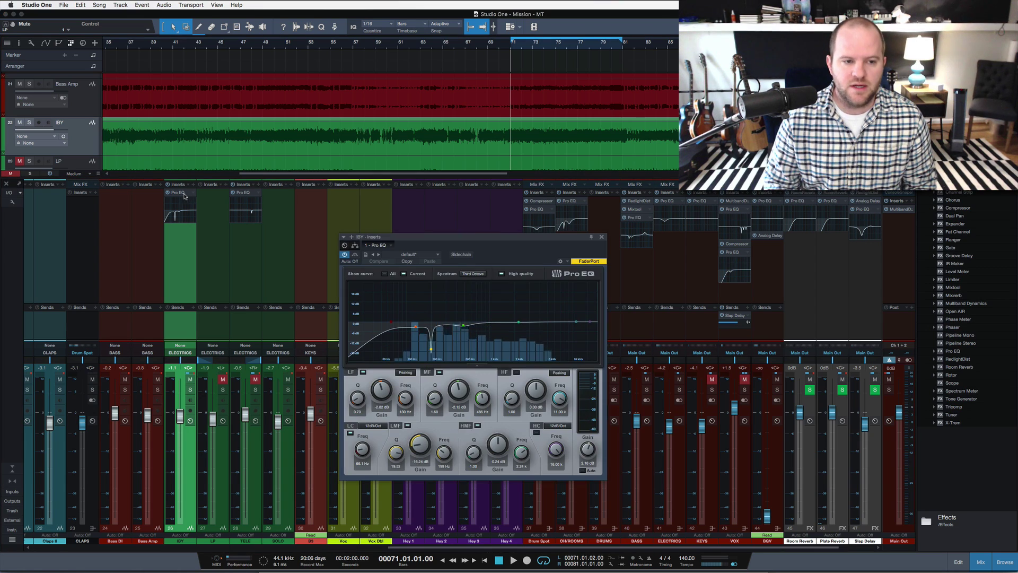
{"action": "left_click_drag", "start_coordinate": [506, 240], "coordinate": [512, 170]}
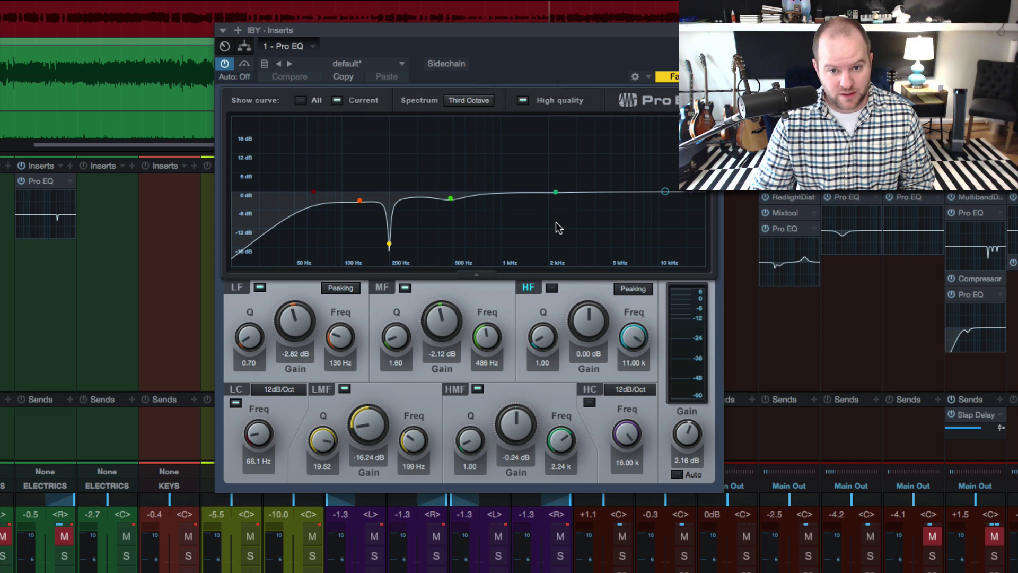
- Play the loop while boosting the IBY Pro EQ's high-mid band to about 20.5 dB at 3.72 kHz with Q 2.80, then stop
{"action": "key", "text": "space"}
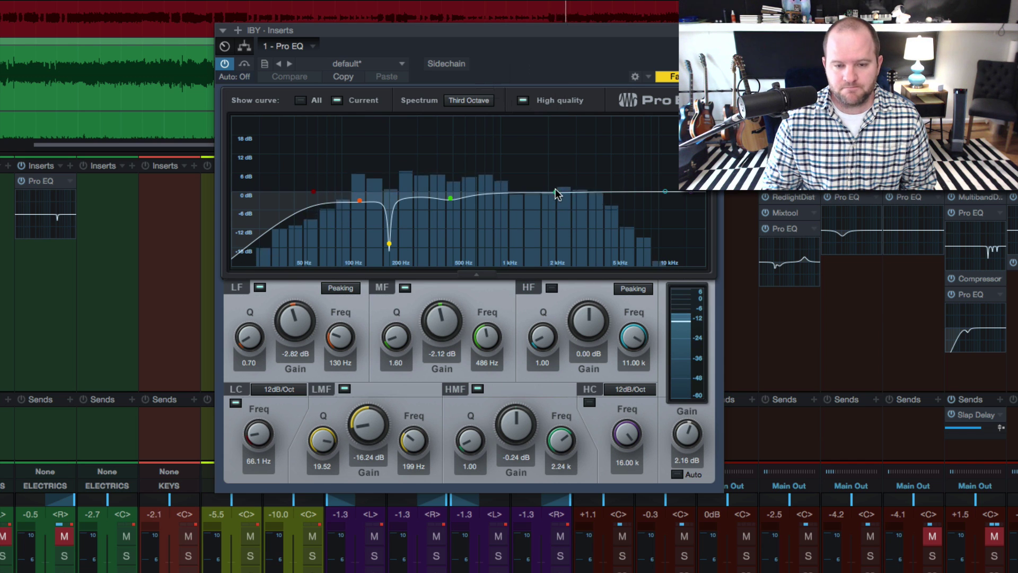
{"action": "left_click_drag", "start_coordinate": [556, 192], "coordinate": [595, 175]}
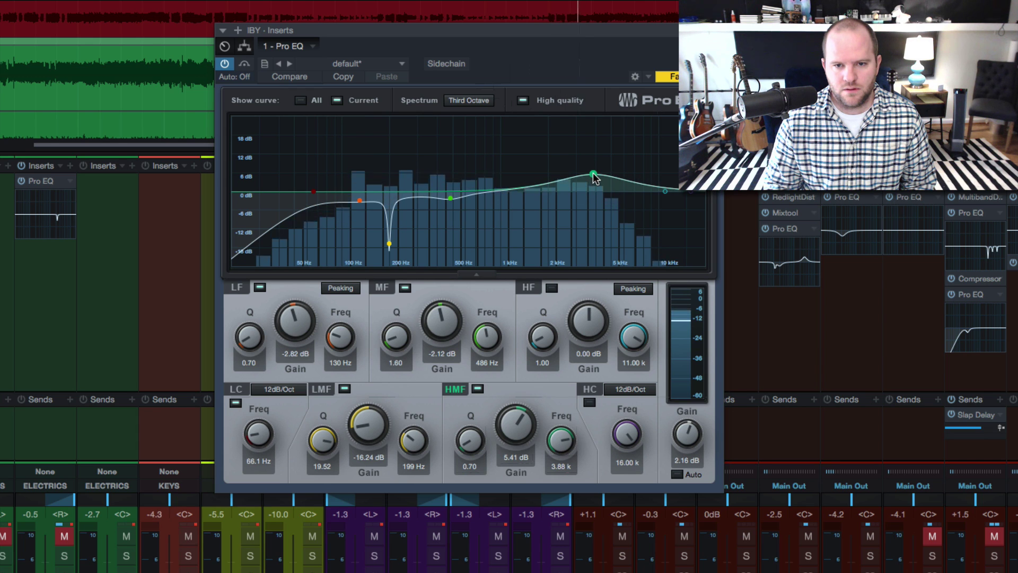
{"action": "left_click_drag", "start_coordinate": [593, 175], "coordinate": [592, 130]}
{"action": "key", "text": "space"}
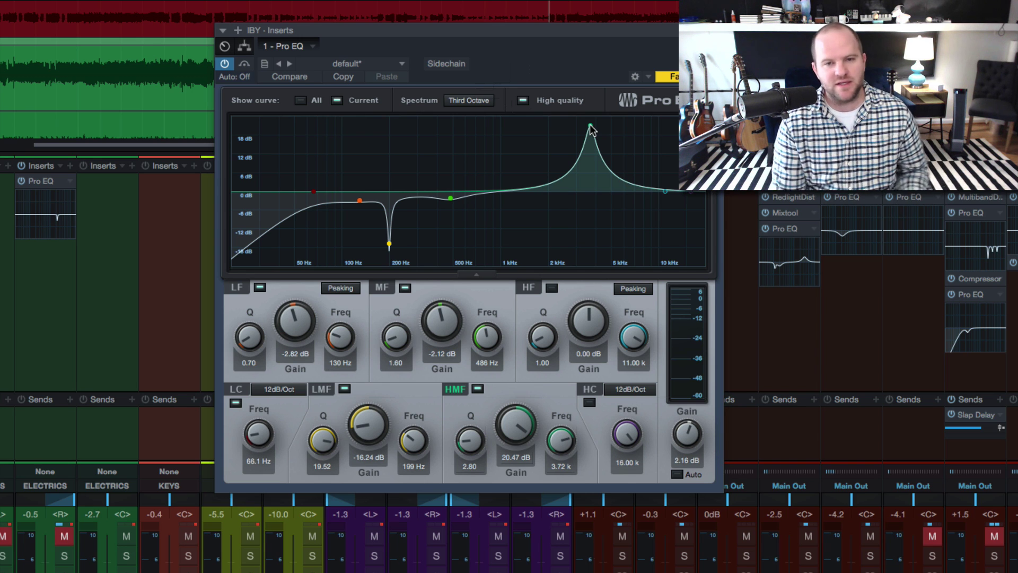
- Shift the high-mid boost to about 19.5 dB at 4.24 kHz and audition it with the electrics bus soloed, then stop playback
{"action": "left_click_drag", "start_coordinate": [590, 126], "coordinate": [597, 148]}
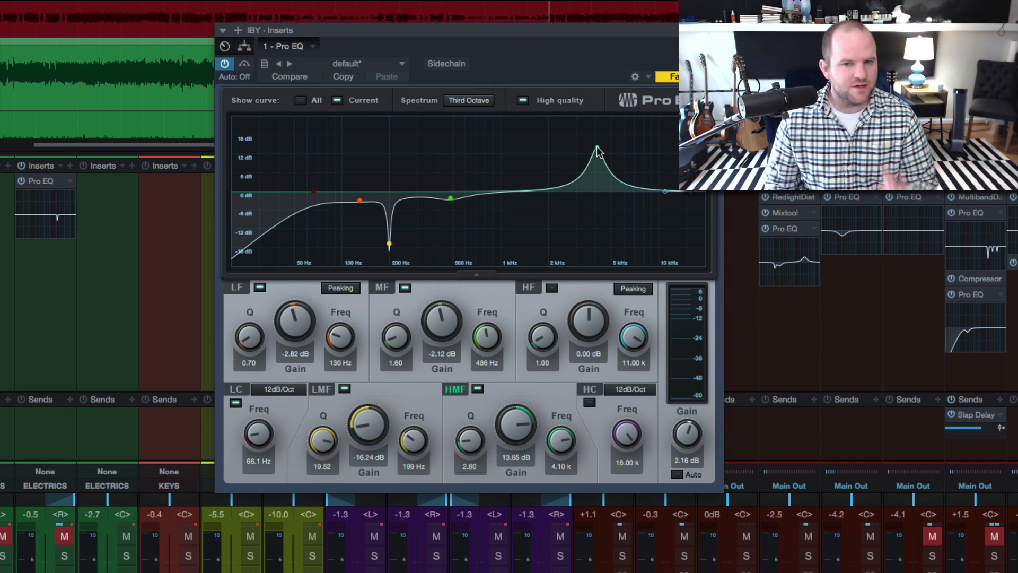
{"action": "left_click_drag", "start_coordinate": [597, 148], "coordinate": [598, 135]}
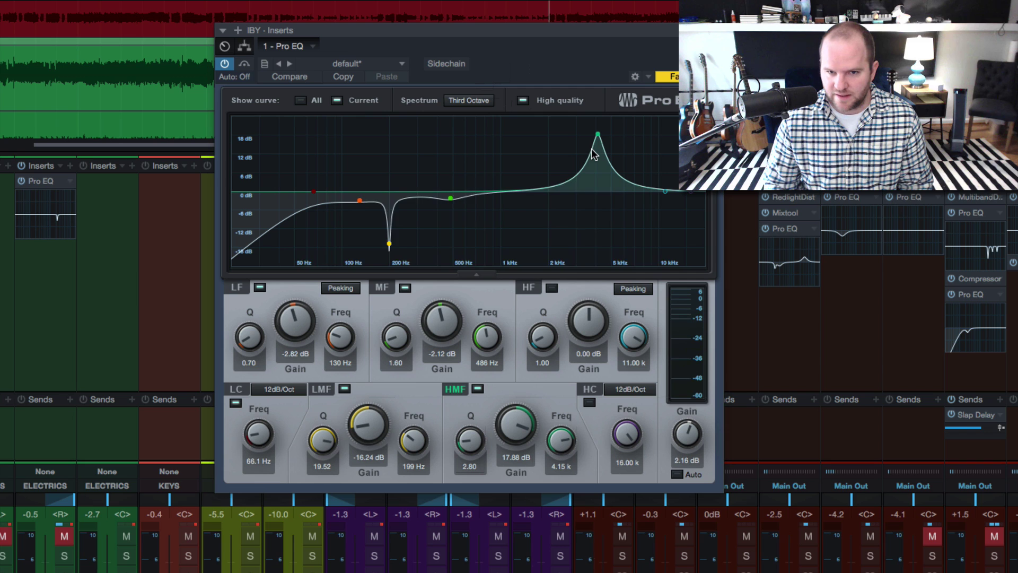
{"action": "left_click_drag", "start_coordinate": [598, 134], "coordinate": [599, 132]}
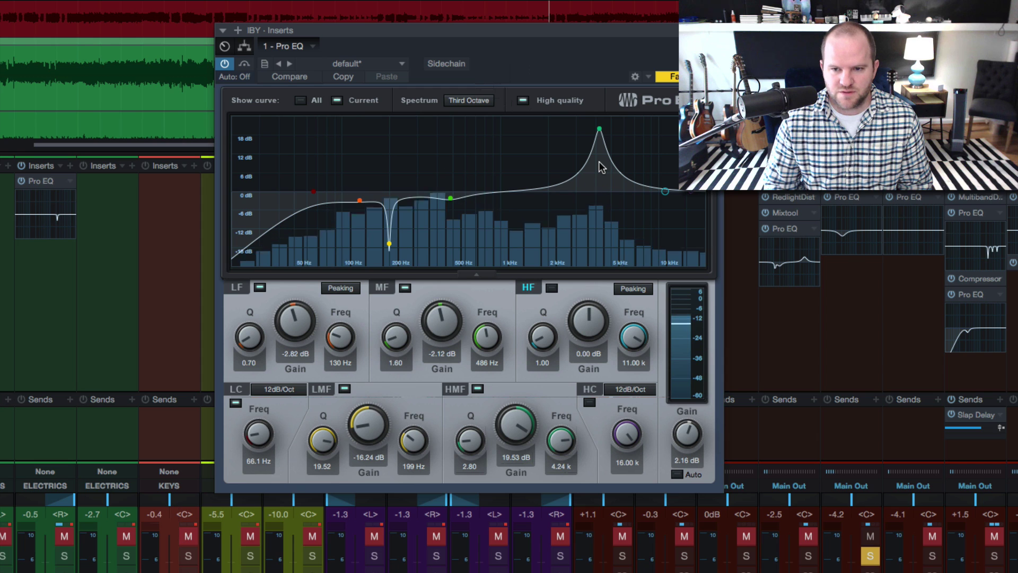
{"action": "key", "text": "space"}
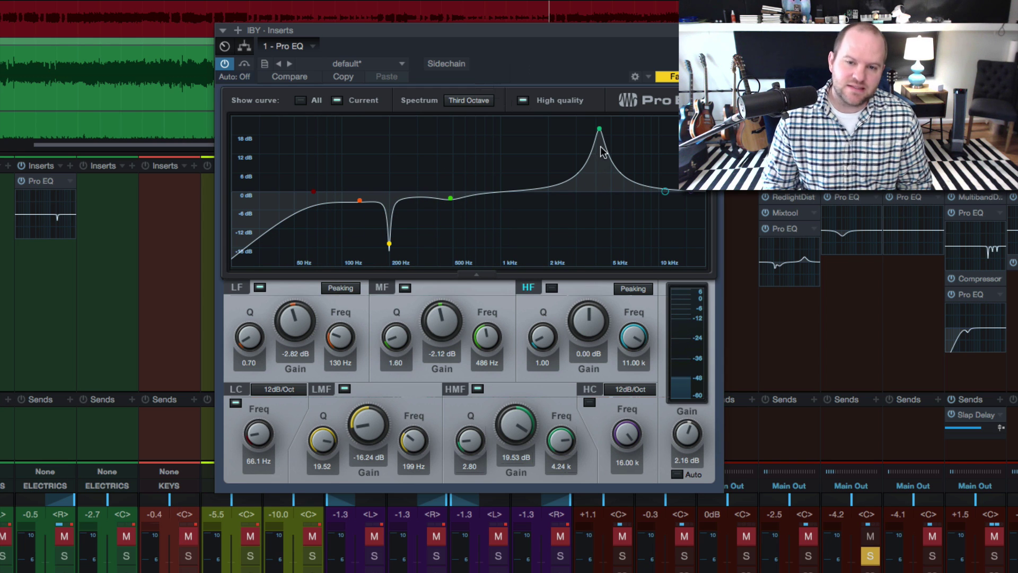
- Move the high-mid boost to about 18.6 dB at 3.48 kHz and play the loop
{"action": "left_click", "coordinate": [600, 130]}
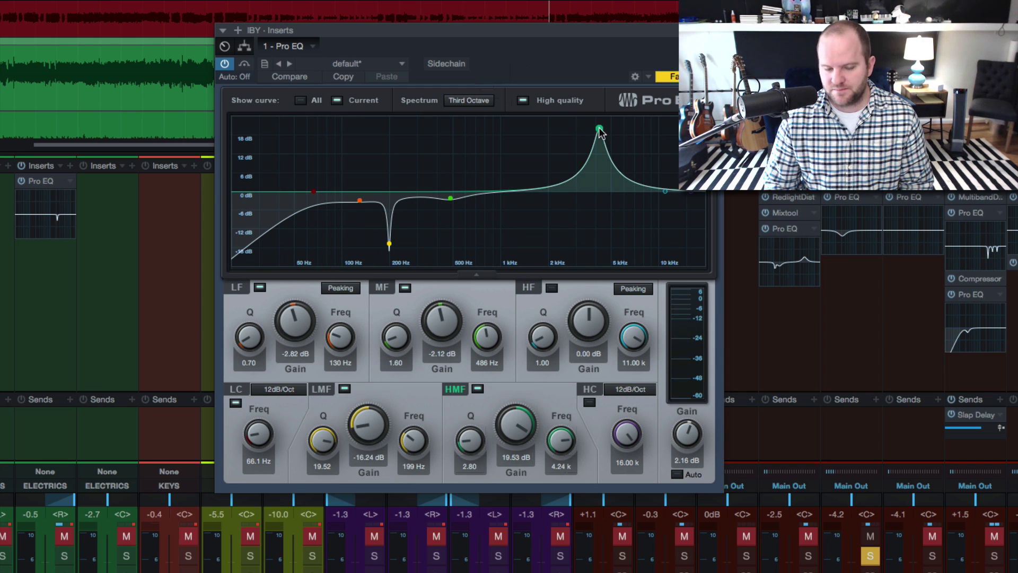
{"action": "mouse_move", "coordinate": [598, 131]}
{"action": "left_mouse_down"}
{"action": "mouse_move", "coordinate": [501, 131]}
{"action": "mouse_move", "coordinate": [587, 136]}
{"action": "left_mouse_up"}
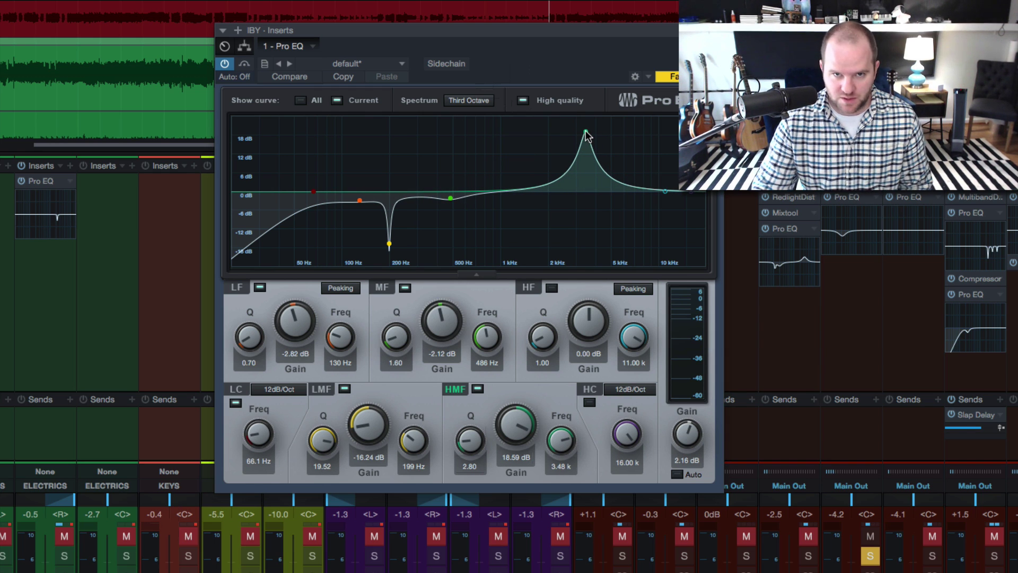
{"action": "key", "text": "space"}
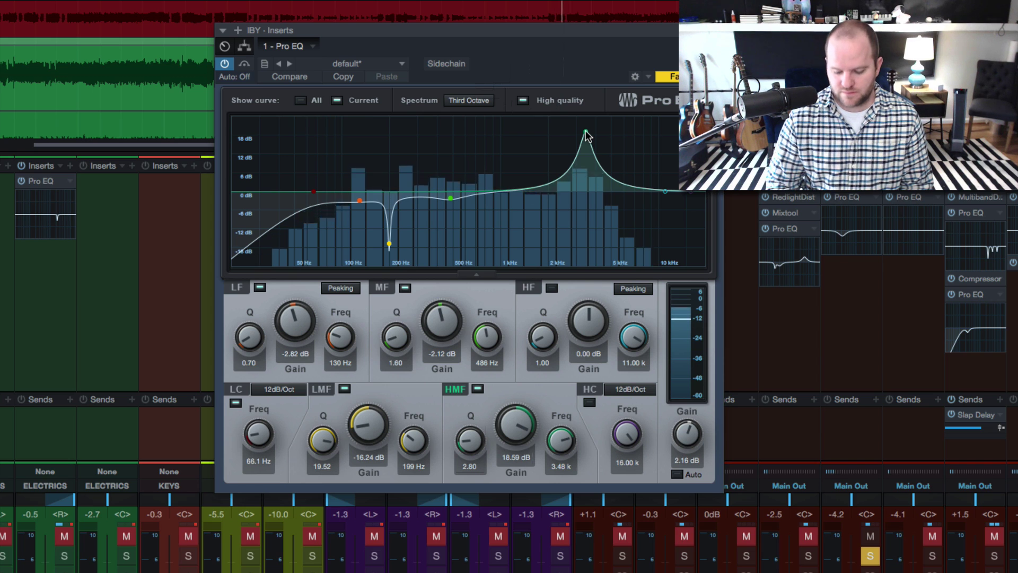
- Try a narrow high-mid cut of about 3 dB at 2.56 kHz and sweep the high band from a 15 dB boost near 929 Hz to nearly flat
{"action": "left_click_drag", "start_coordinate": [586, 133], "coordinate": [567, 205]}
{"action": "left_click_drag", "start_coordinate": [665, 191], "coordinate": [496, 144]}
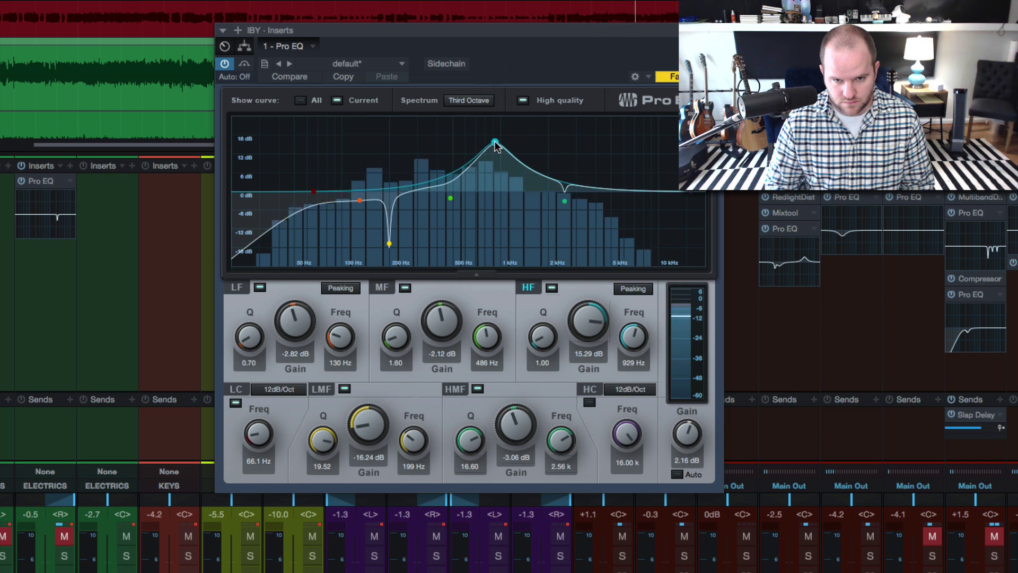
{"action": "left_click_drag", "start_coordinate": [497, 147], "coordinate": [542, 194]}
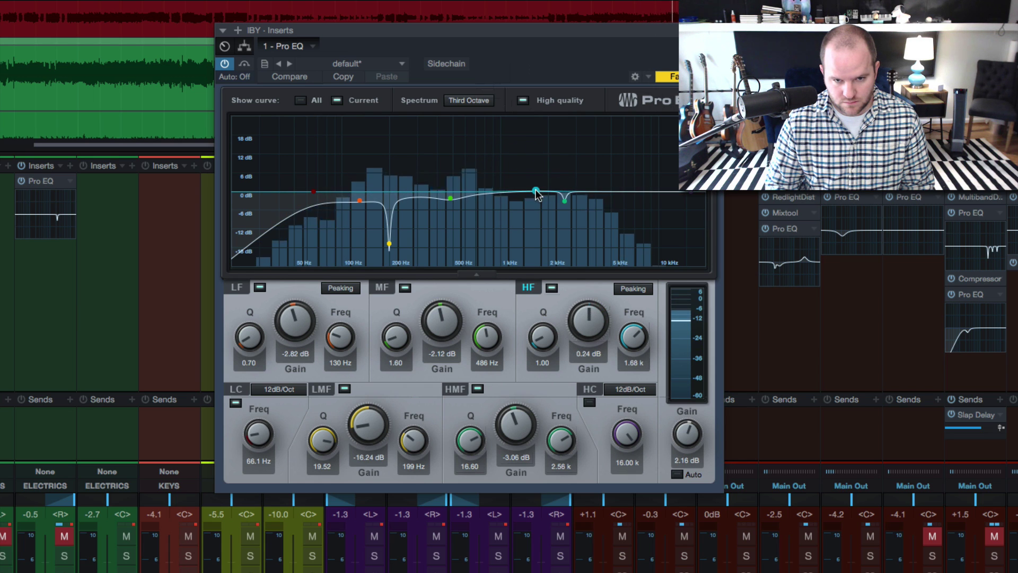
- Disable the high-mid band, move the high band to about 2.37 kHz at -0.24 dB, and stop playback
{"action": "double_click", "coordinate": [566, 202]}
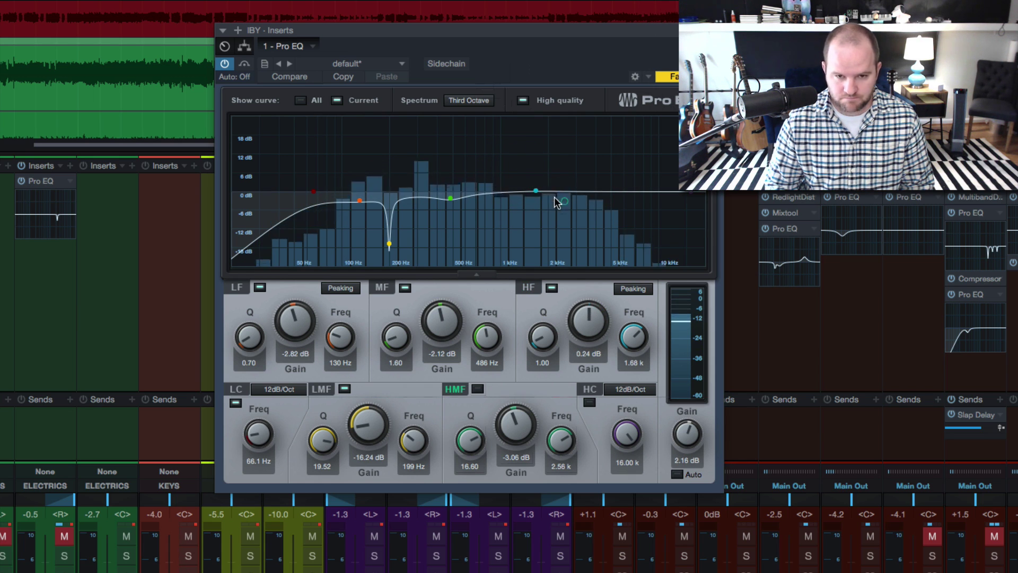
{"action": "left_click_drag", "start_coordinate": [536, 190], "coordinate": [559, 192]}
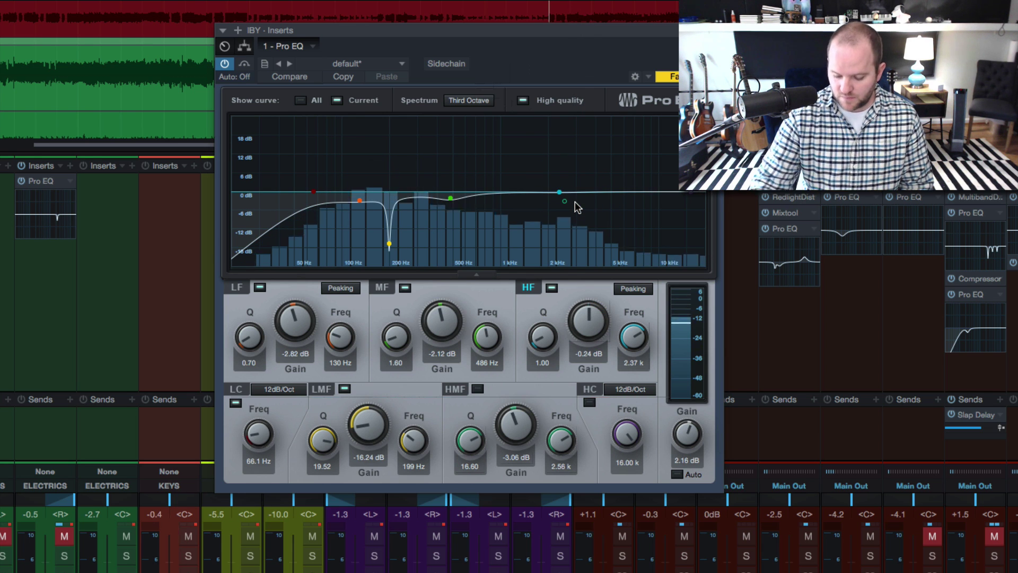
{"action": "key", "text": "space"}
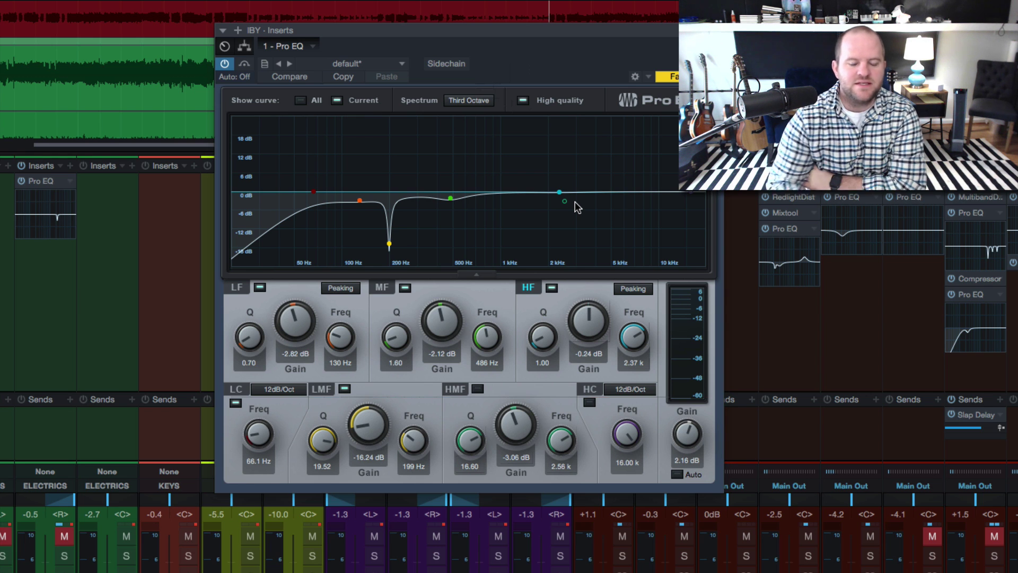
- Reset the high-mid band to 0.00 dB at 5.00 kHz and the high band to 0.00 dB at 11.00 kHz, and close the Pro EQ
{"action": "mouse_move", "coordinate": [565, 202]}
{"action": "left_mouse_down"}
{"action": "mouse_move", "coordinate": [566, 120]}
{"action": "mouse_move", "coordinate": [565, 197]}
{"action": "left_mouse_up"}
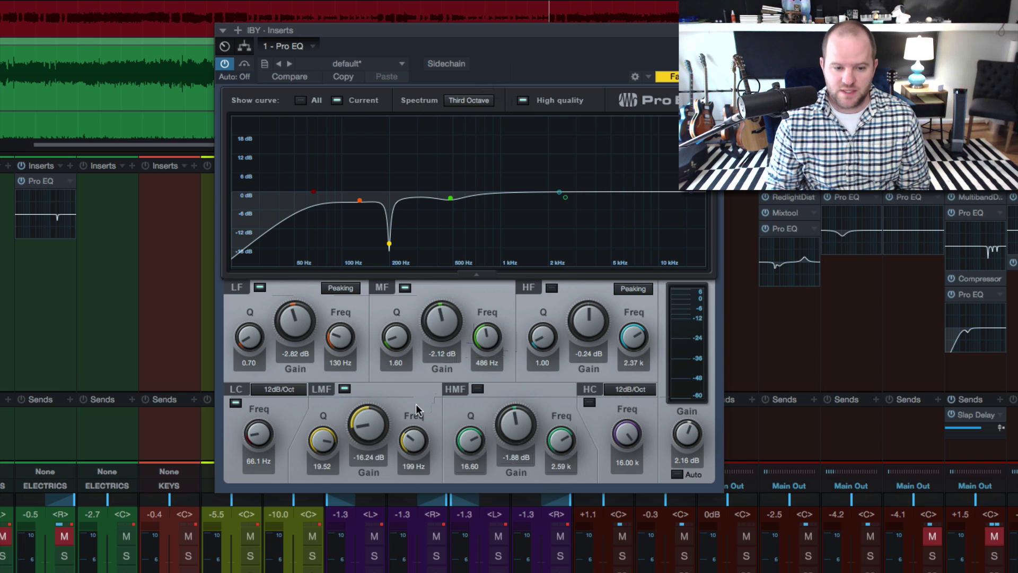
{"action": "double_click", "coordinate": [503, 422]}
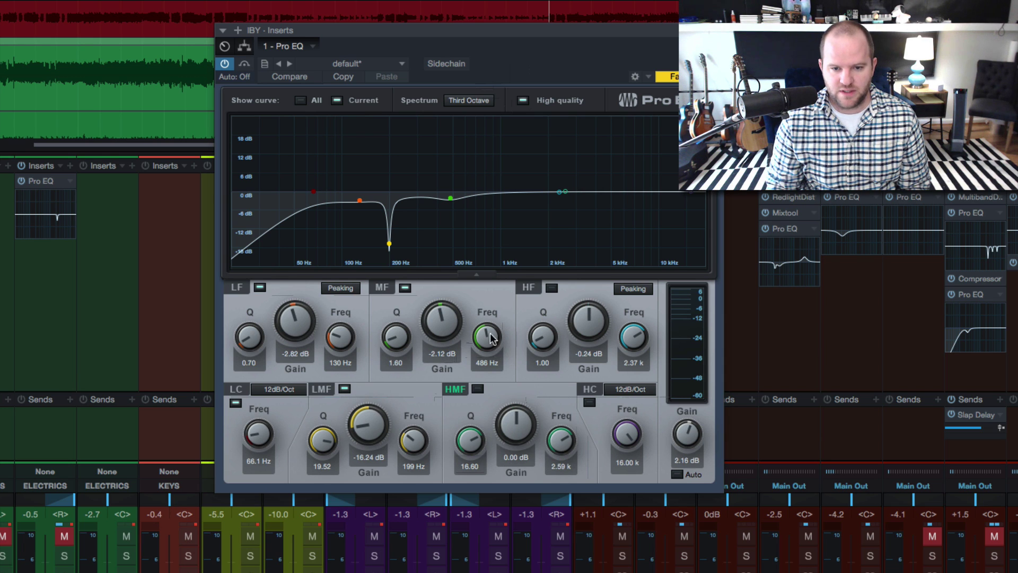
{"action": "double_click", "coordinate": [590, 320]}
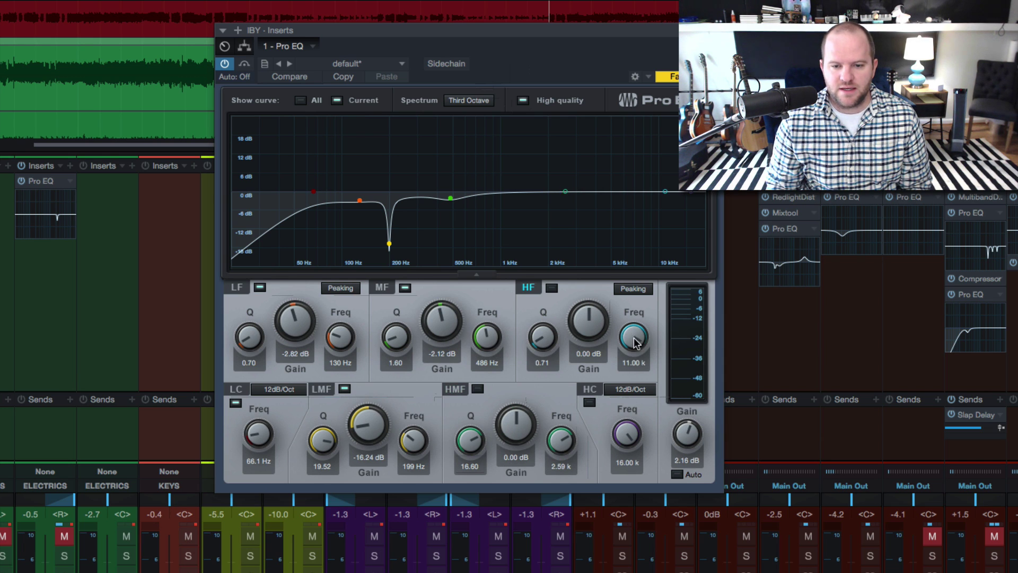
{"action": "double_click", "coordinate": [550, 439]}
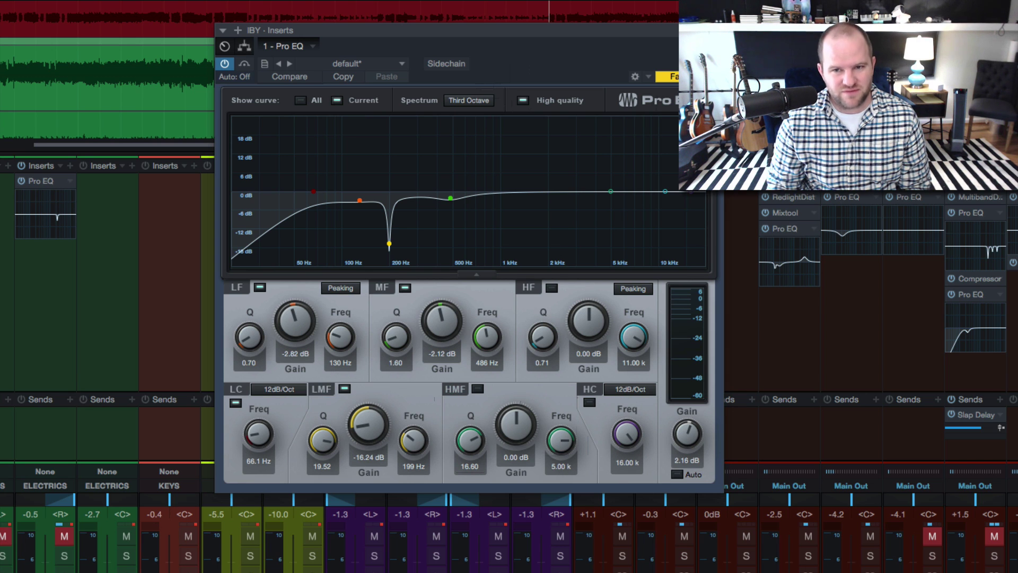
{"action": "key", "text": "super+w"}
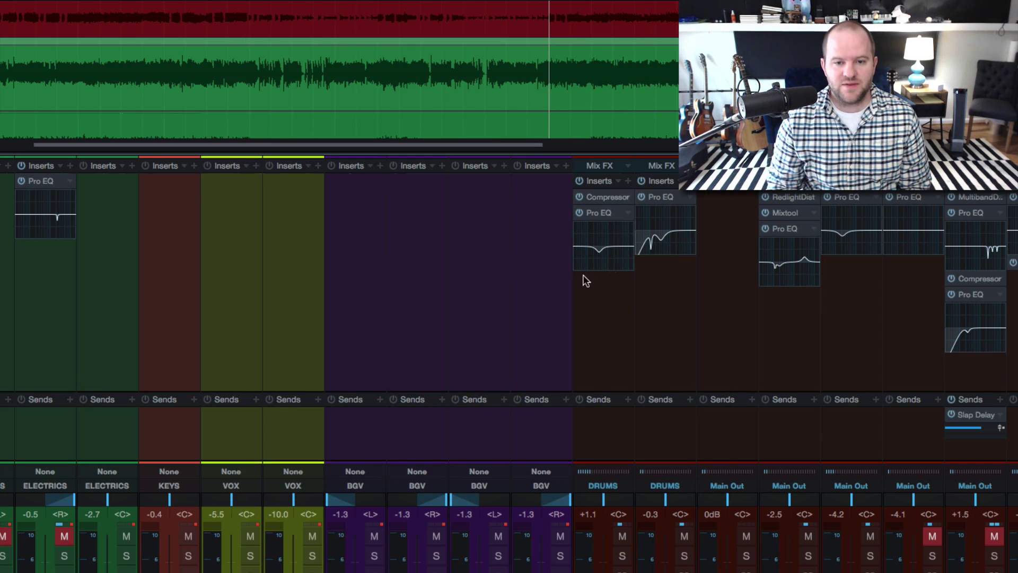
- Insert a Compressor after the Pro EQ on the IBY channel
{"action": "scroll", "coordinate": [593, 328], "scroll_direction": "left", "scroll_amount": 10}
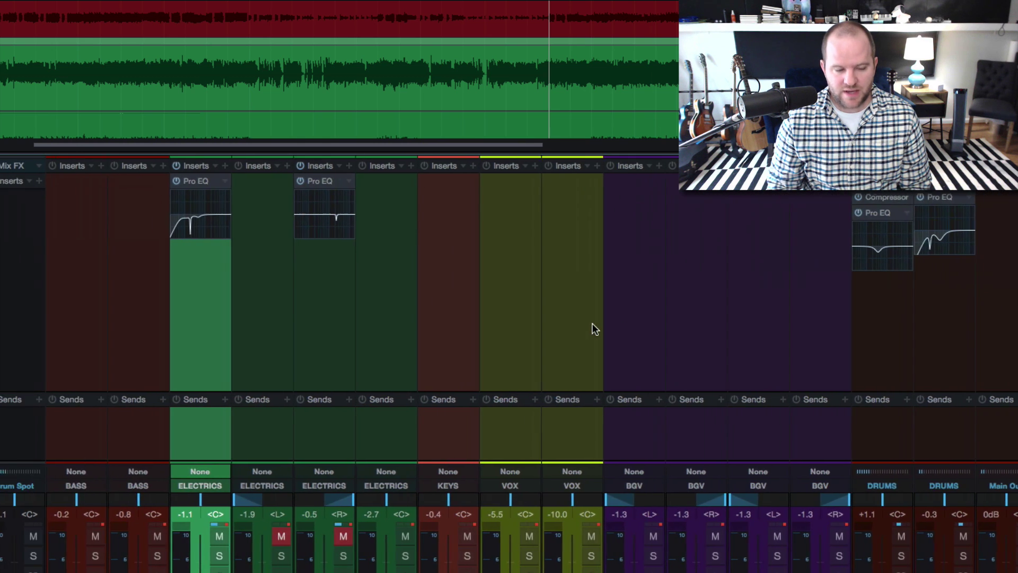
{"action": "scroll", "coordinate": [592, 324], "scroll_direction": "left", "scroll_amount": 2}
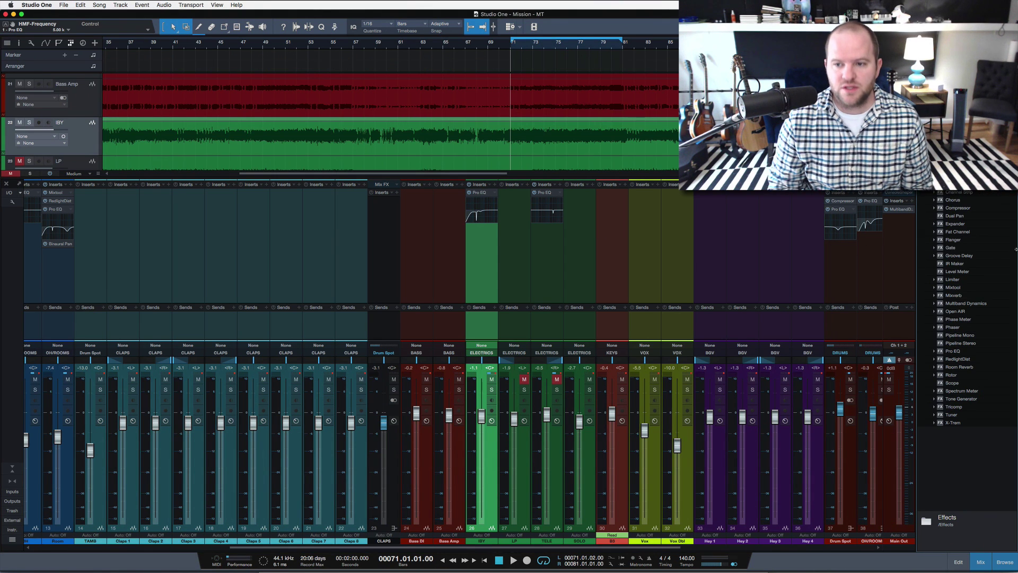
{"action": "left_click_drag", "start_coordinate": [961, 208], "coordinate": [482, 241]}
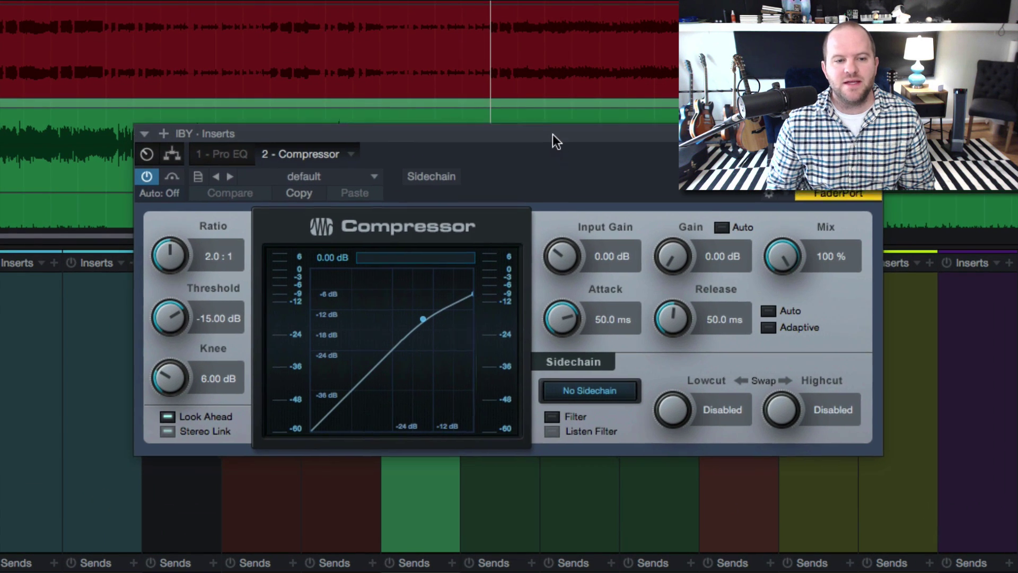
{"action": "left_click_drag", "start_coordinate": [553, 135], "coordinate": [549, 132]}
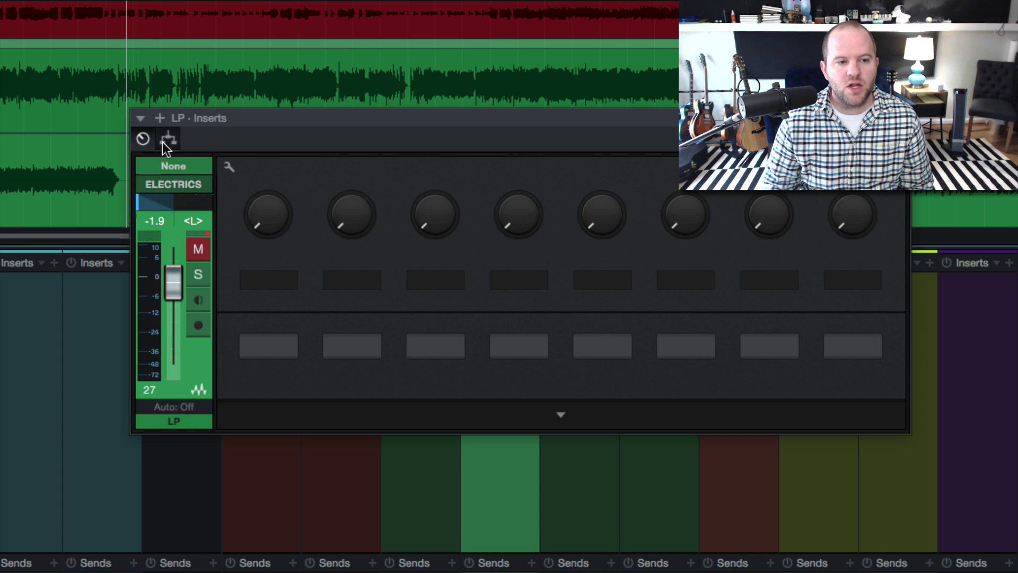
- Bring up the Compressor for the IBY guitar and play the section from bar 71
{"action": "left_click", "coordinate": [225, 91]}
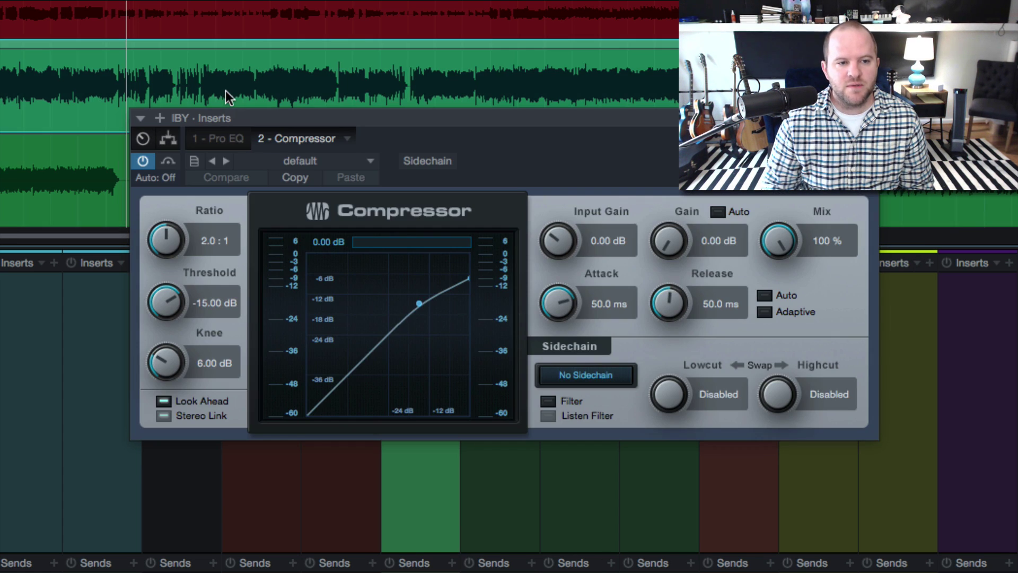
{"action": "key", "text": "space"}
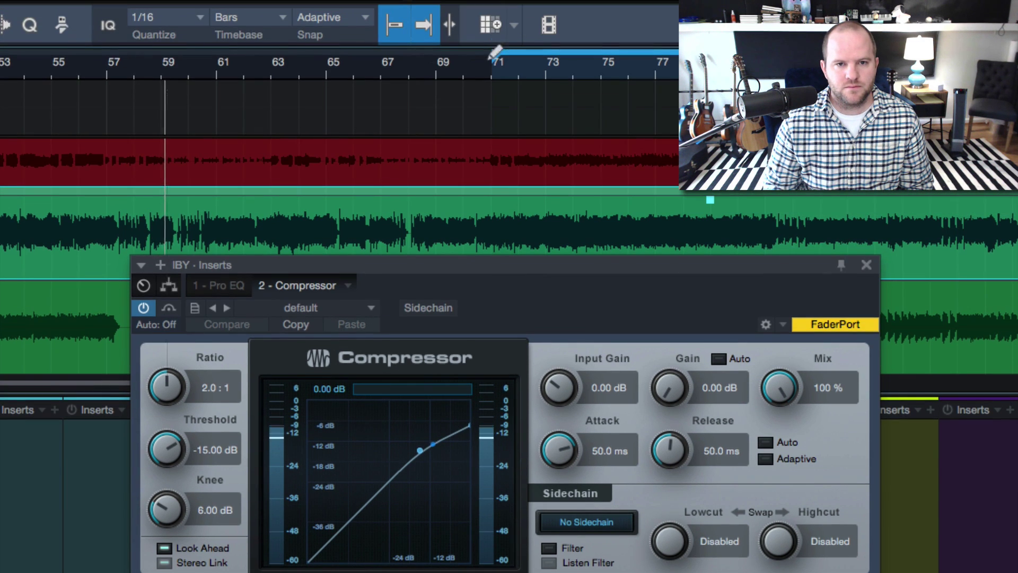
{"action": "left_click_drag", "start_coordinate": [416, 263], "coordinate": [408, 110]}
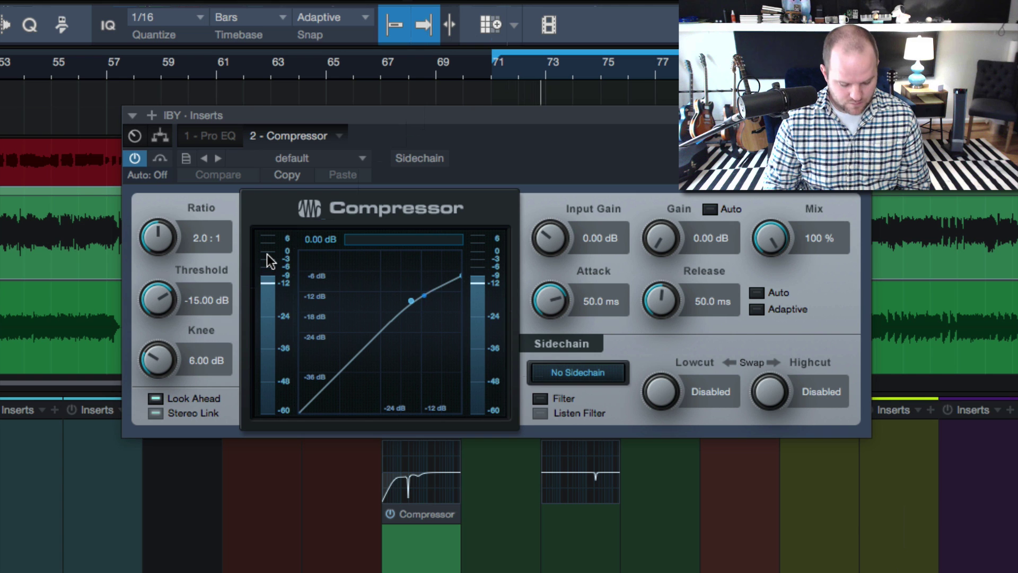
- Set the IBY Compressor to ratio 4.5:1, knee 0.10 dB, threshold -20.52 dB, release 9.76 ms and attack 56.6 ms
{"action": "mouse_move", "coordinate": [267, 257]}
{"action": "mouse_move", "coordinate": [159, 240]}
{"action": "left_mouse_down"}
{"action": "mouse_move", "coordinate": [158, 217]}
{"action": "mouse_move", "coordinate": [158, 227]}
{"action": "left_mouse_up"}
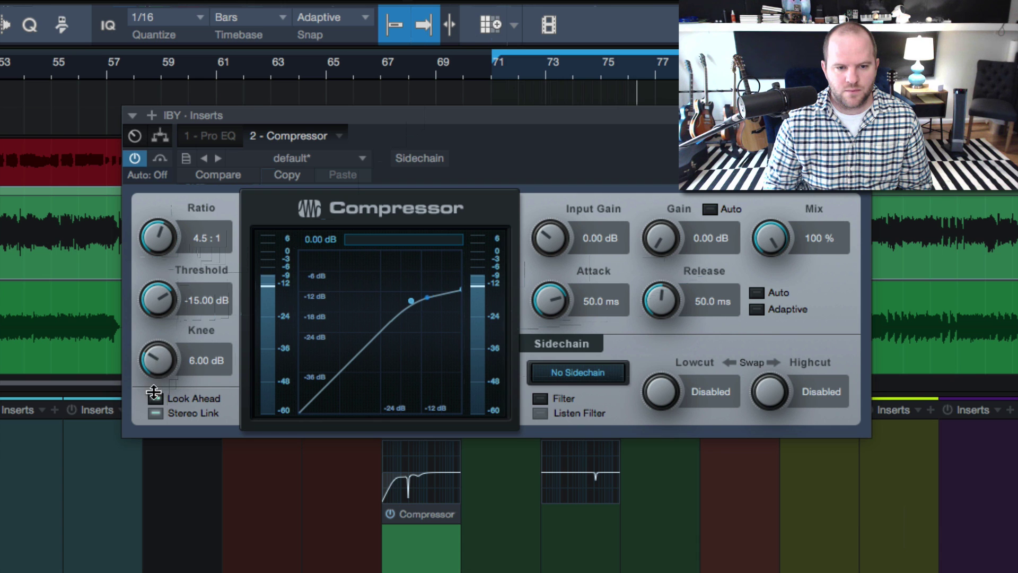
{"action": "left_click_drag", "start_coordinate": [155, 362], "coordinate": [151, 373]}
{"action": "mouse_move", "coordinate": [156, 308]}
{"action": "left_mouse_down"}
{"action": "mouse_move", "coordinate": [155, 355]}
{"action": "mouse_move", "coordinate": [154, 327]}
{"action": "left_mouse_up"}
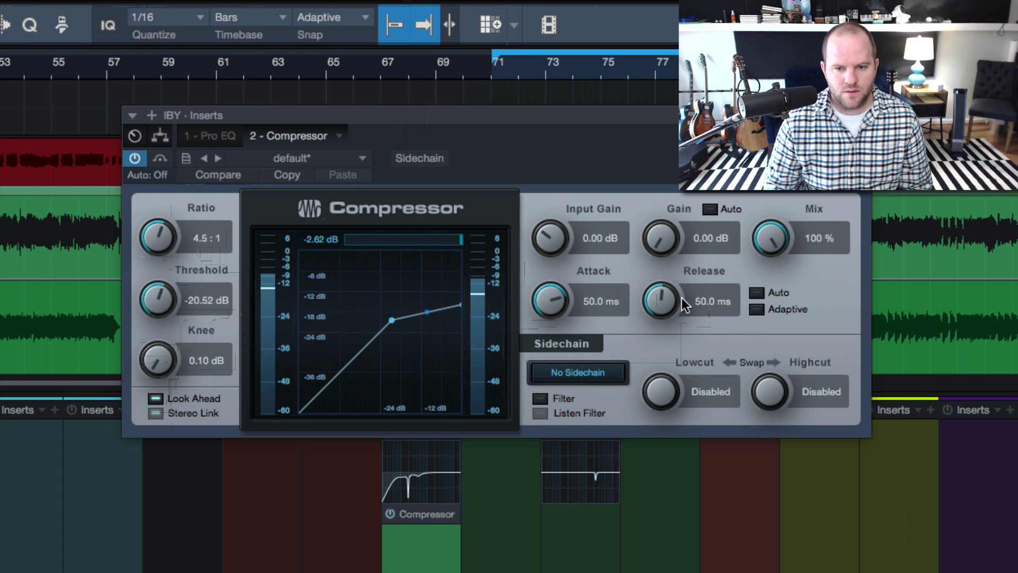
{"action": "left_click_drag", "start_coordinate": [670, 300], "coordinate": [663, 326]}
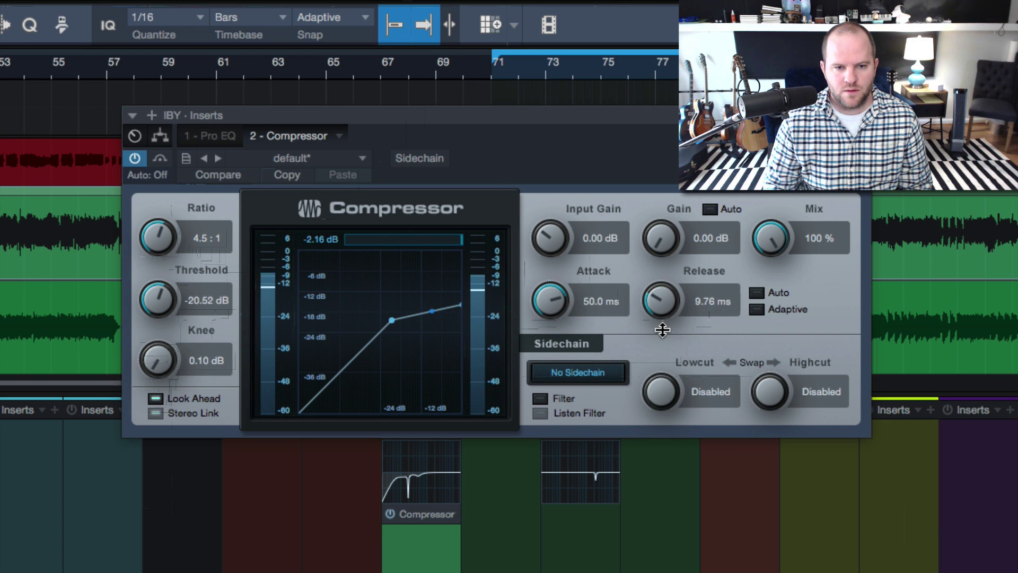
{"action": "left_click_drag", "start_coordinate": [558, 294], "coordinate": [555, 291]}
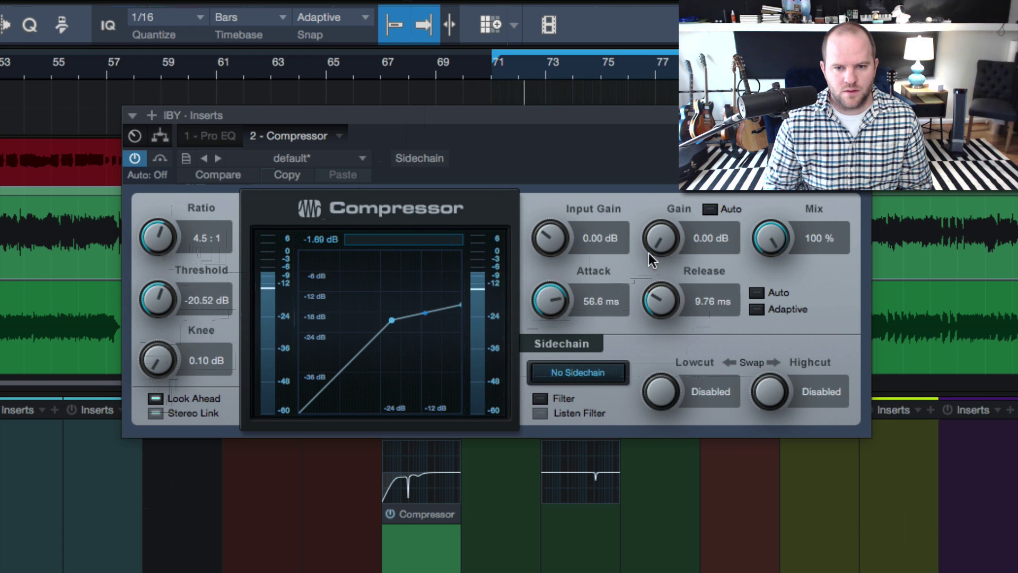
- Set the IBY Compressor to threshold -26.52 dB, gain 5.28 dB, attack 40.6 ms and release 3.92 ms, and compare it switched off and on
{"action": "left_click_drag", "start_coordinate": [660, 236], "coordinate": [659, 229]}
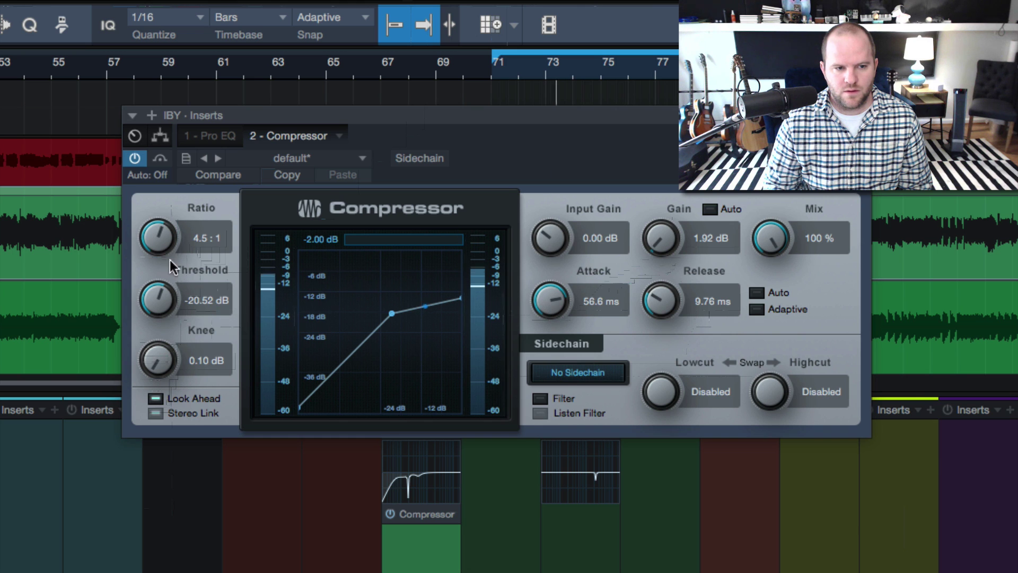
{"action": "left_click_drag", "start_coordinate": [157, 302], "coordinate": [156, 326]}
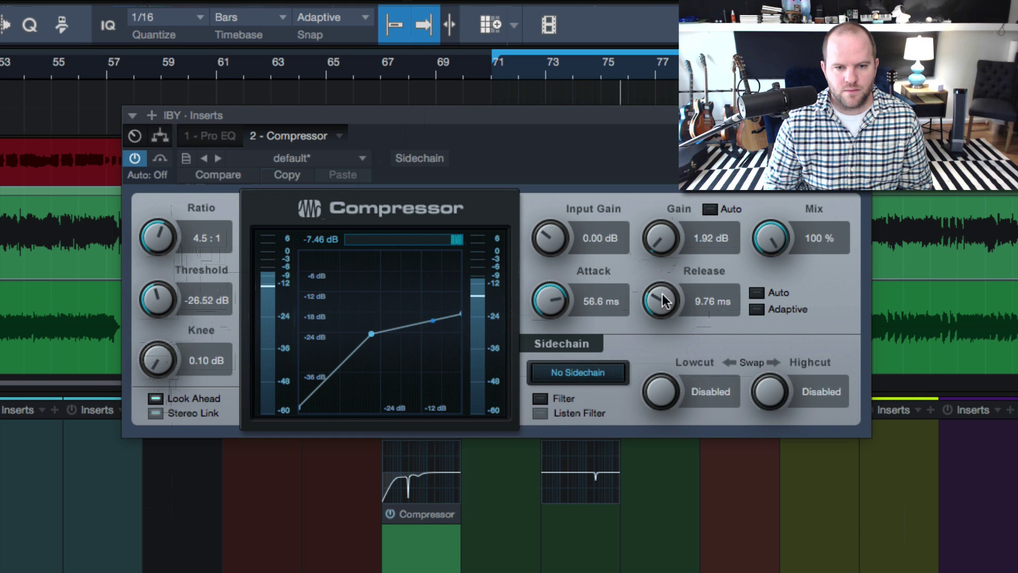
{"action": "left_click_drag", "start_coordinate": [662, 294], "coordinate": [663, 306]}
{"action": "left_click_drag", "start_coordinate": [666, 233], "coordinate": [661, 220]}
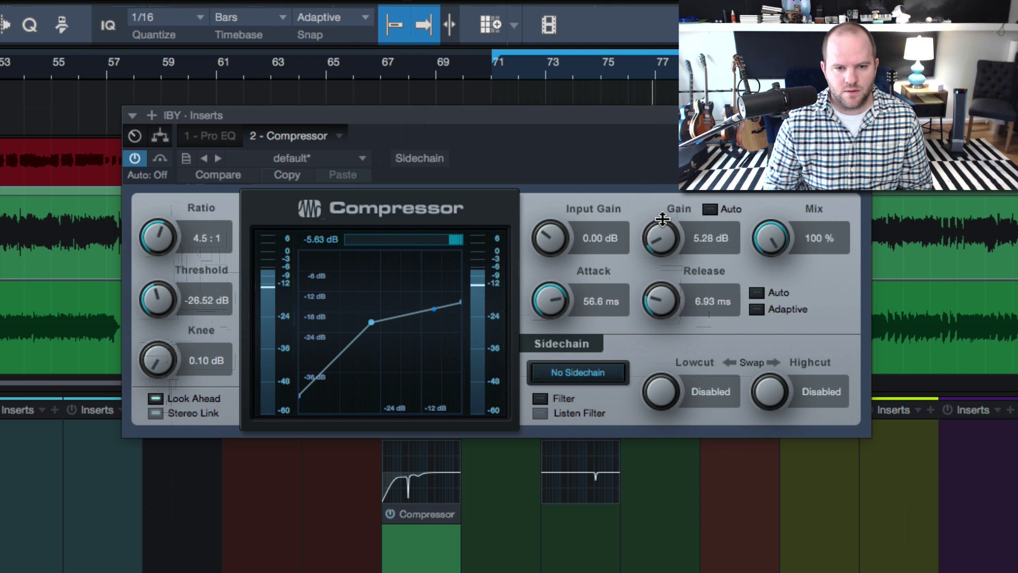
{"action": "mouse_move", "coordinate": [540, 302]}
{"action": "left_mouse_down"}
{"action": "mouse_move", "coordinate": [551, 395]}
{"action": "mouse_move", "coordinate": [520, 284]}
{"action": "mouse_move", "coordinate": [537, 295]}
{"action": "mouse_move", "coordinate": [536, 267]}
{"action": "mouse_move", "coordinate": [541, 305]}
{"action": "left_mouse_up"}
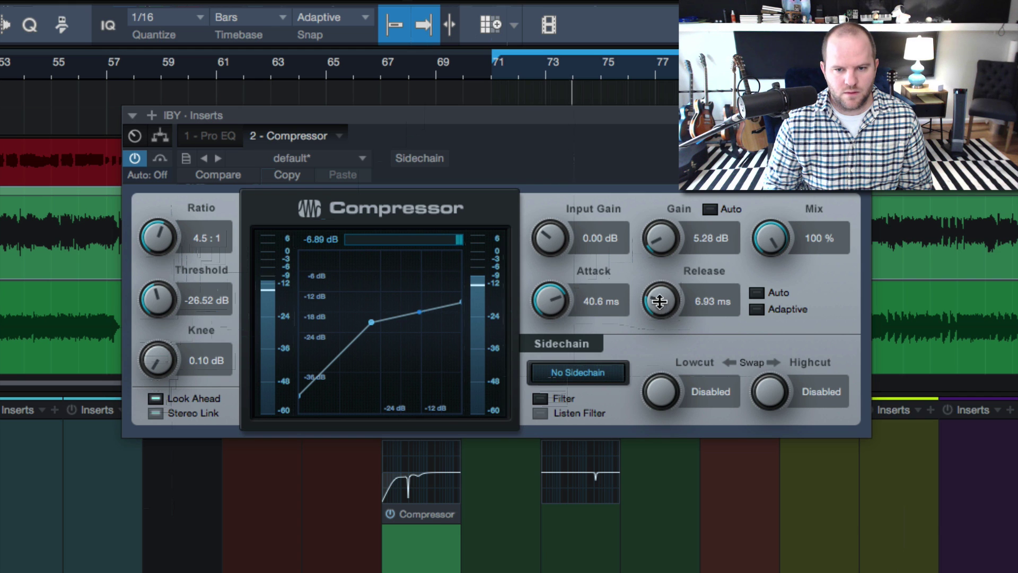
{"action": "left_click_drag", "start_coordinate": [657, 296], "coordinate": [659, 314]}
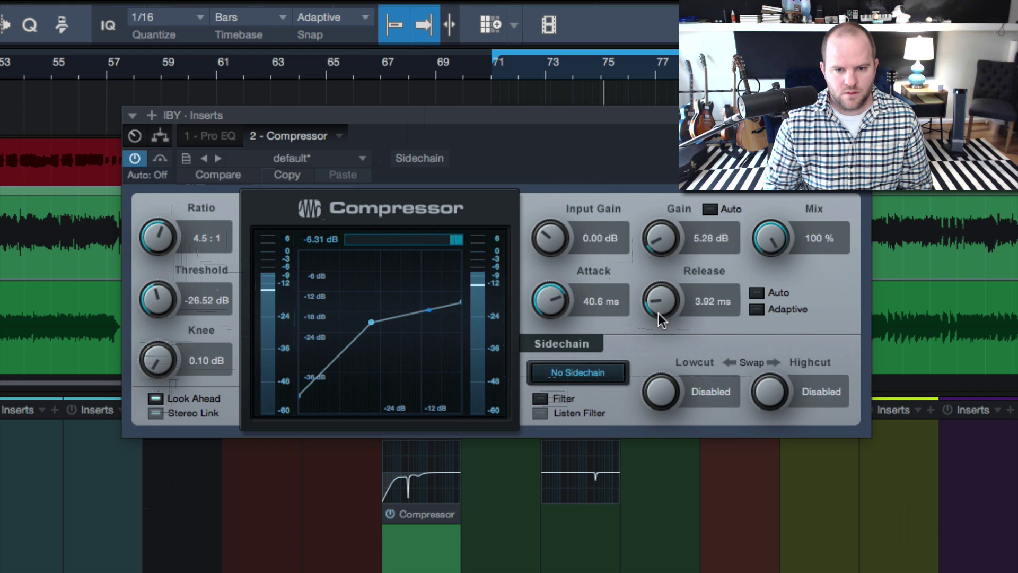
{"action": "left_click", "coordinate": [136, 158]}
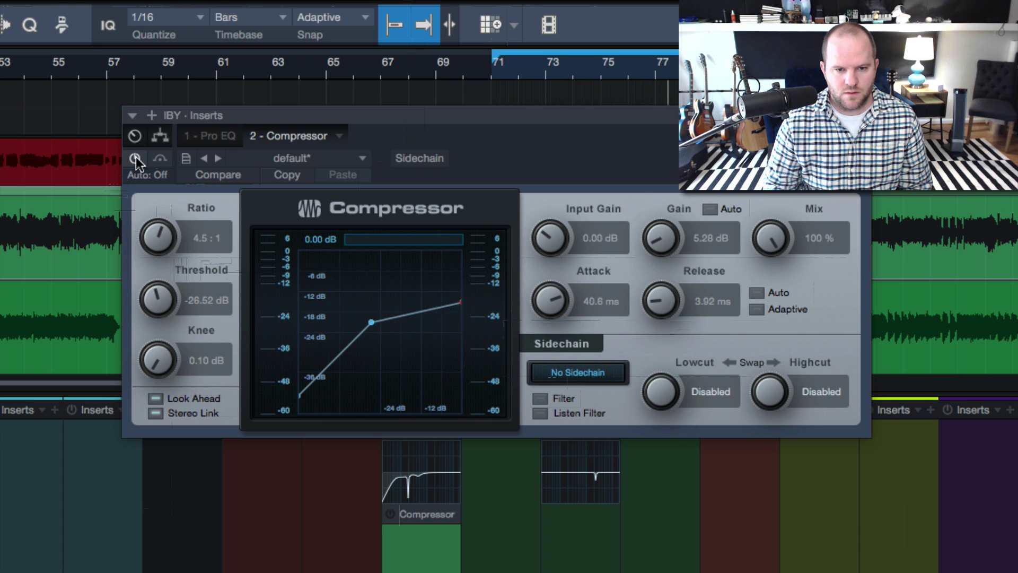
{"action": "left_click", "coordinate": [136, 157]}
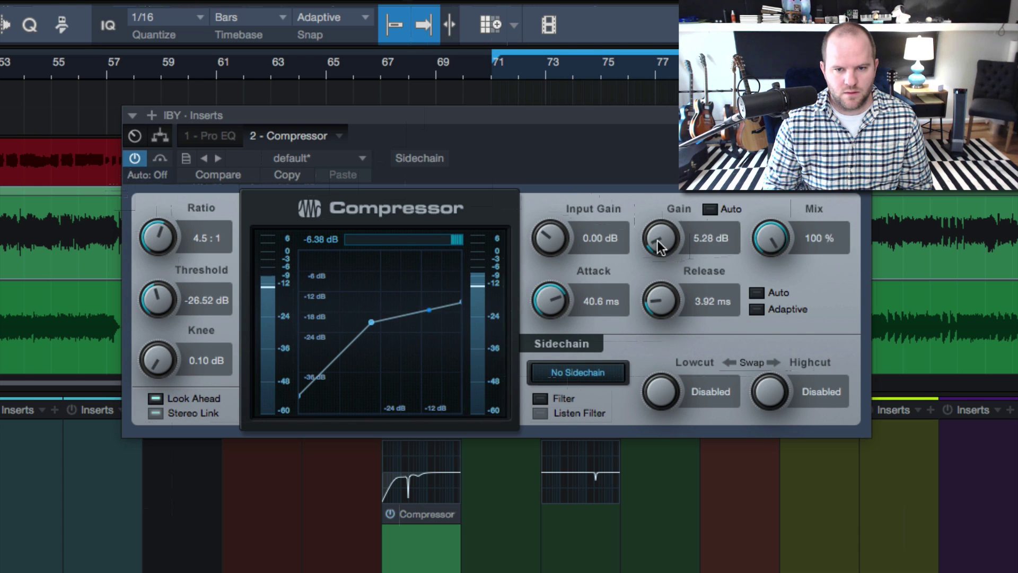
- Set the IBY Compressor's gain to 4.08 dB, attack to 11.2 ms and threshold to -24.60 dB
{"action": "left_click_drag", "start_coordinate": [658, 241], "coordinate": [657, 253]}
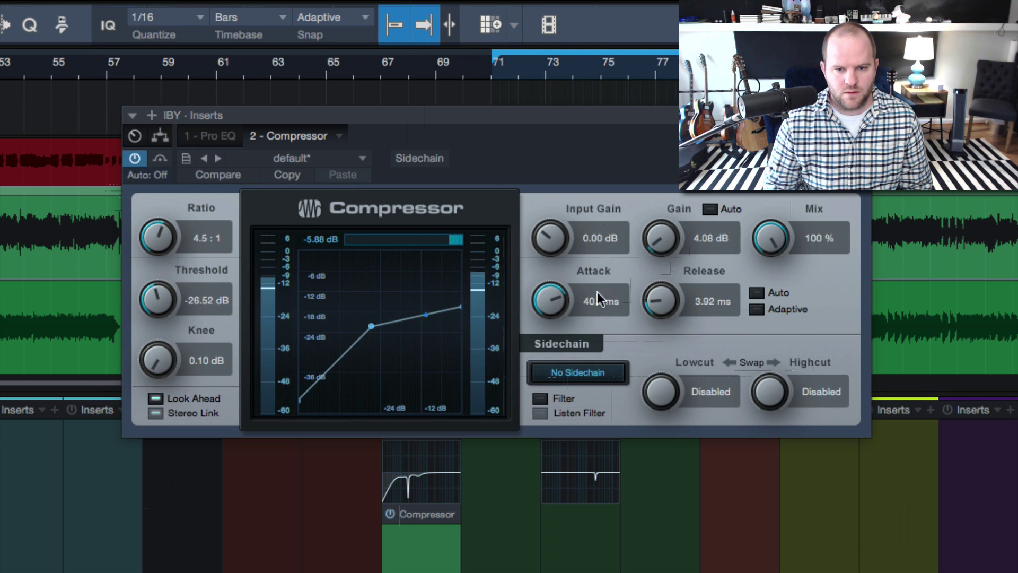
{"action": "left_click_drag", "start_coordinate": [551, 306], "coordinate": [555, 342]}
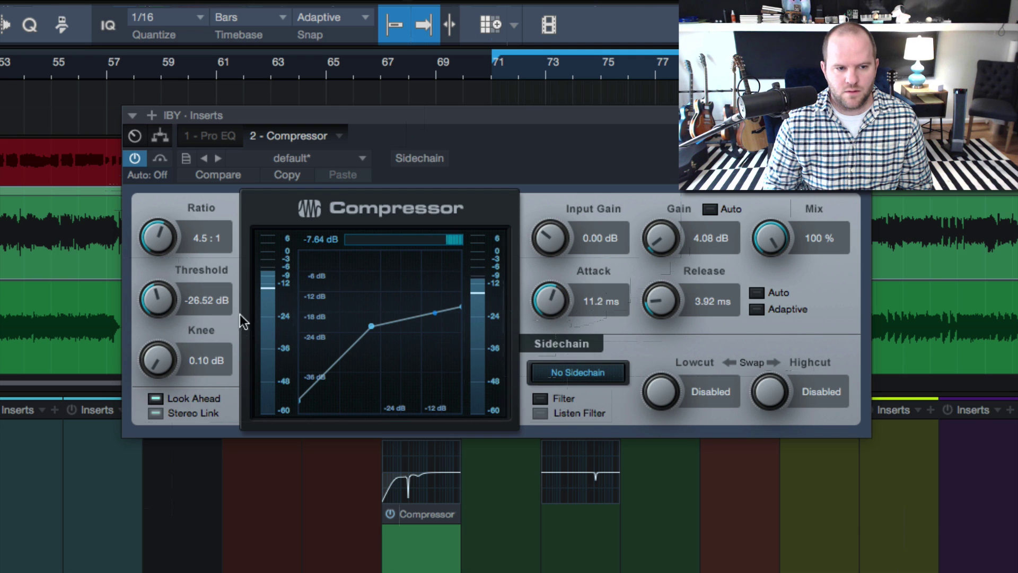
{"action": "left_click_drag", "start_coordinate": [157, 299], "coordinate": [159, 292]}
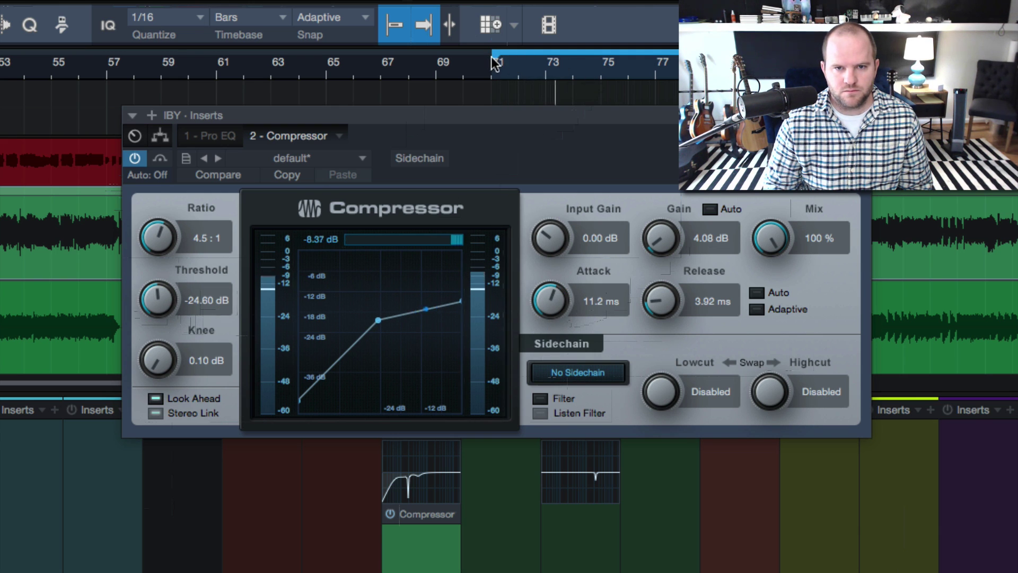
- Move the loop start to bar 73, play from there, and set the Compressor's release to 2.30 ms and attack to 59.0 ms
{"action": "left_click_drag", "start_coordinate": [493, 63], "coordinate": [543, 61]}
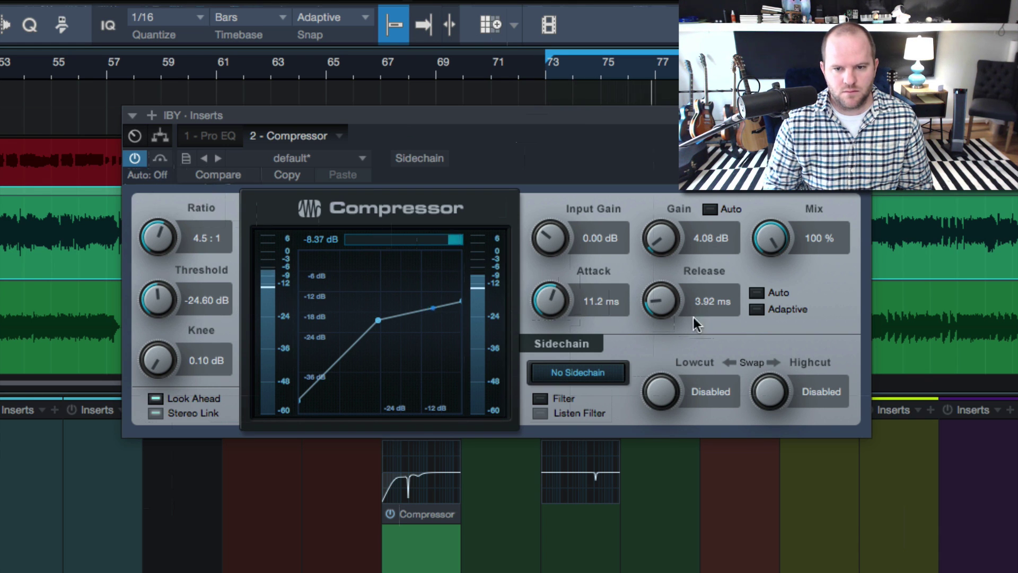
{"action": "left_click_drag", "start_coordinate": [661, 303], "coordinate": [661, 313]}
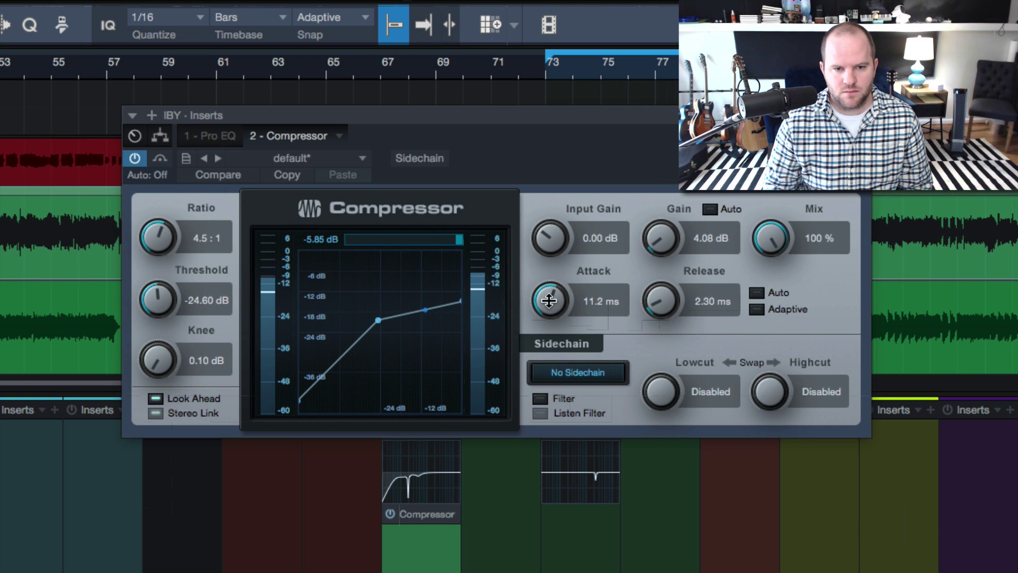
{"action": "left_click_drag", "start_coordinate": [549, 300], "coordinate": [539, 264]}
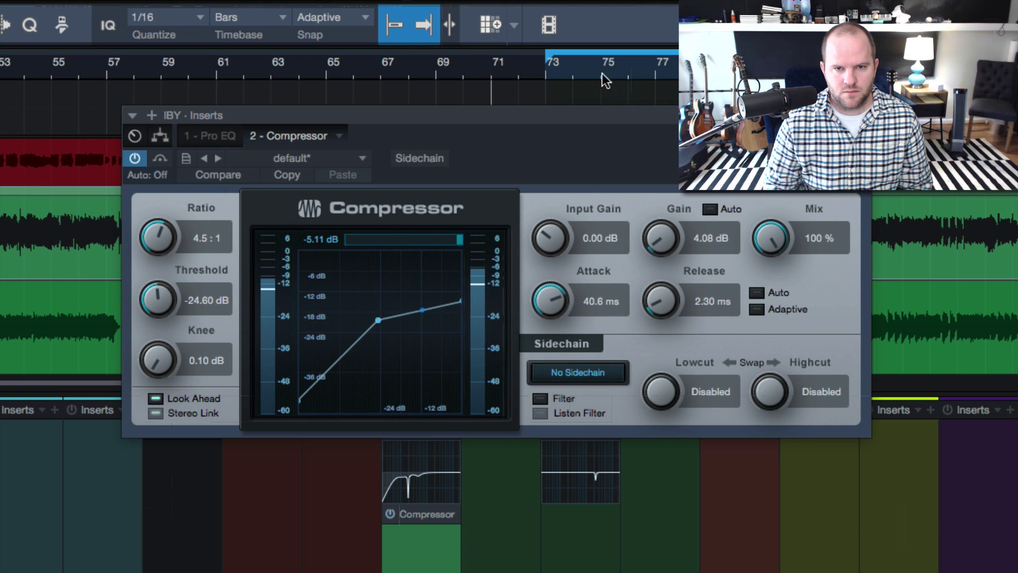
{"action": "left_click", "coordinate": [546, 79]}
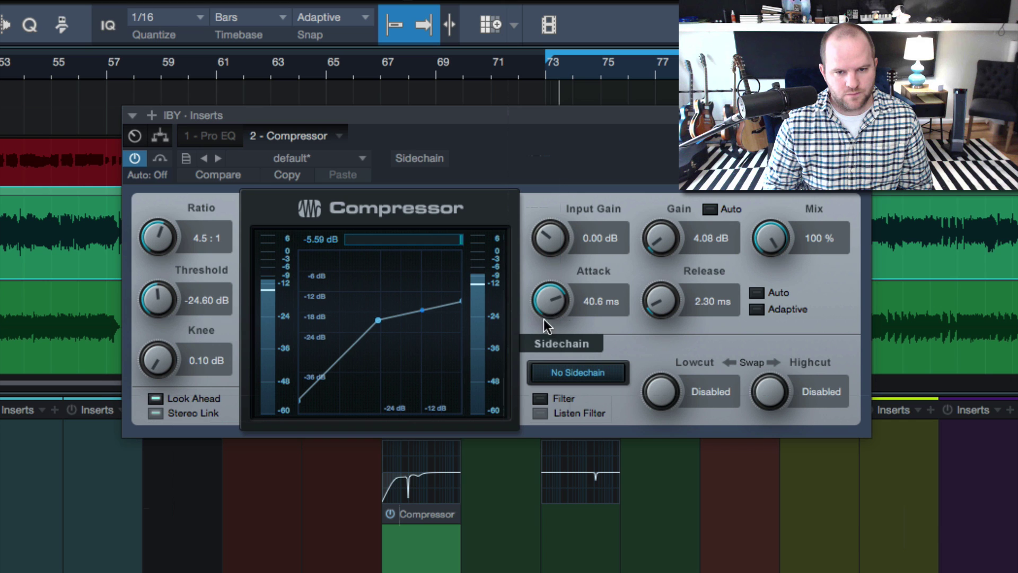
{"action": "left_click_drag", "start_coordinate": [547, 296], "coordinate": [548, 291]}
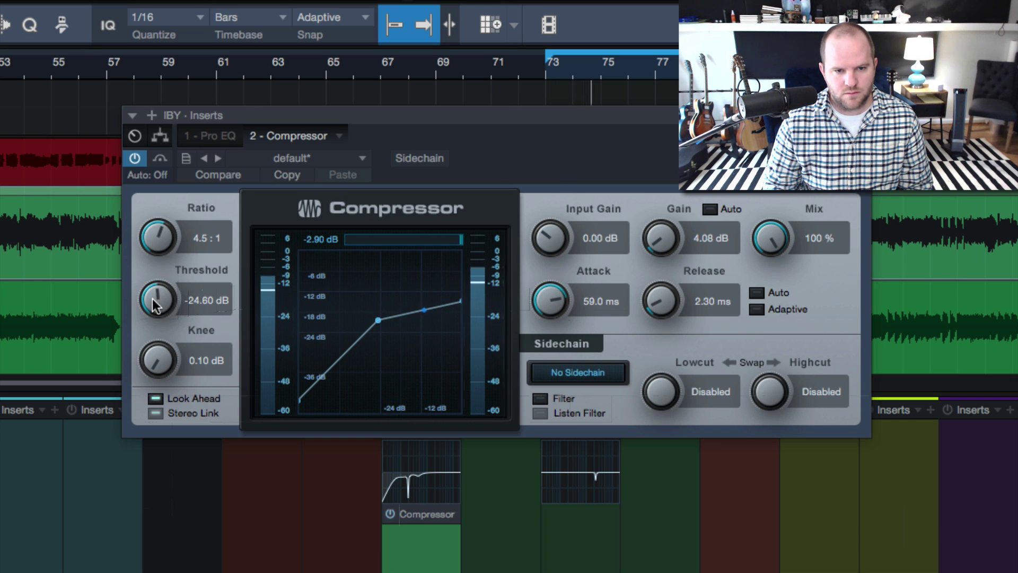
- Set the IBY Compressor's ratio to 6.0:1 and threshold to -26.76 dB
{"action": "mouse_move", "coordinate": [152, 298]}
{"action": "left_mouse_down"}
{"action": "mouse_move", "coordinate": [152, 309]}
{"action": "mouse_move", "coordinate": [150, 300]}
{"action": "left_mouse_up"}
{"action": "left_click_drag", "start_coordinate": [155, 242], "coordinate": [155, 232]}
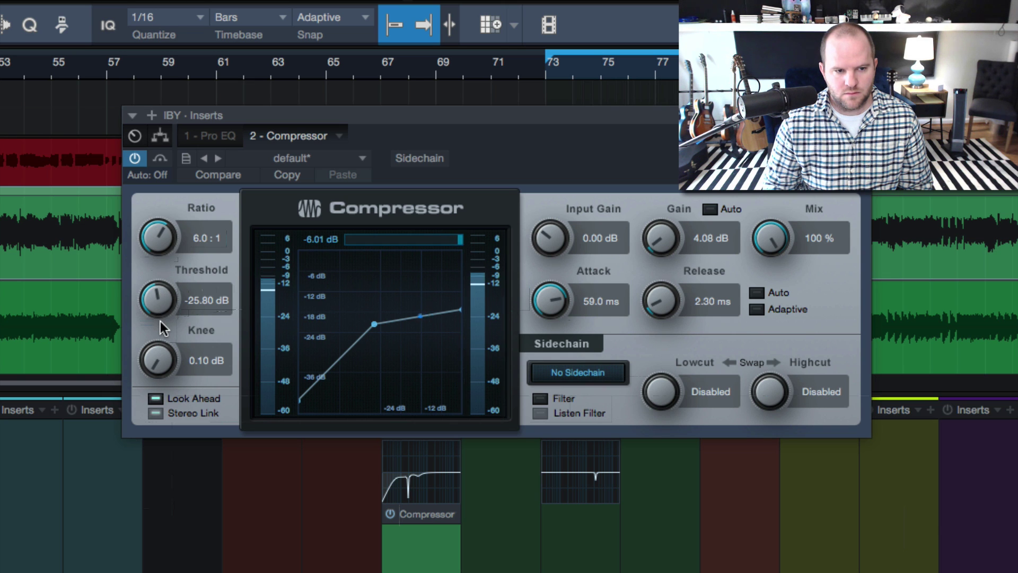
{"action": "left_click_drag", "start_coordinate": [155, 313], "coordinate": [154, 317]}
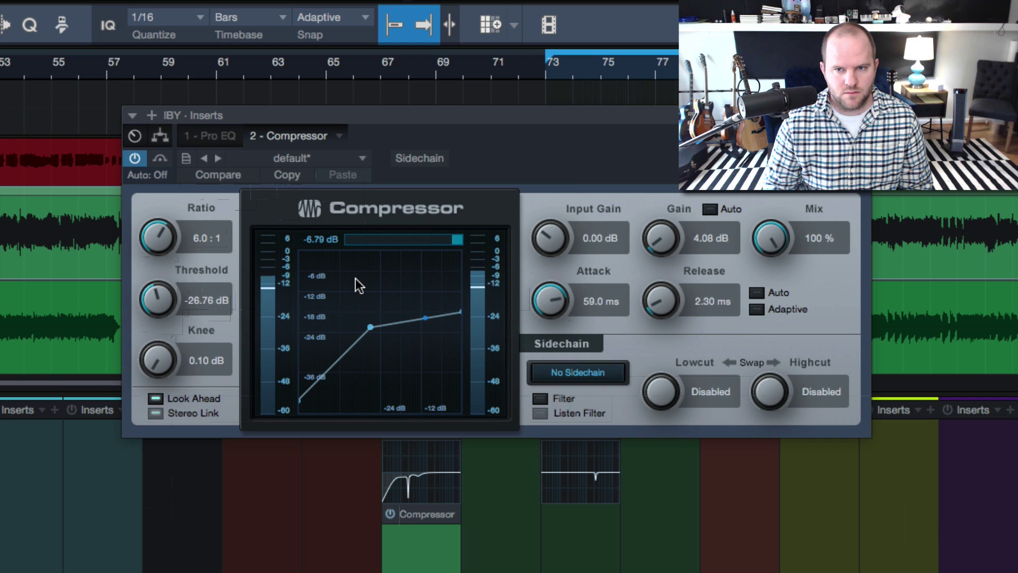
- Switch the Compressor off and on during playback to compare the IBY guitar with and without compression
{"action": "left_click", "coordinate": [135, 159]}
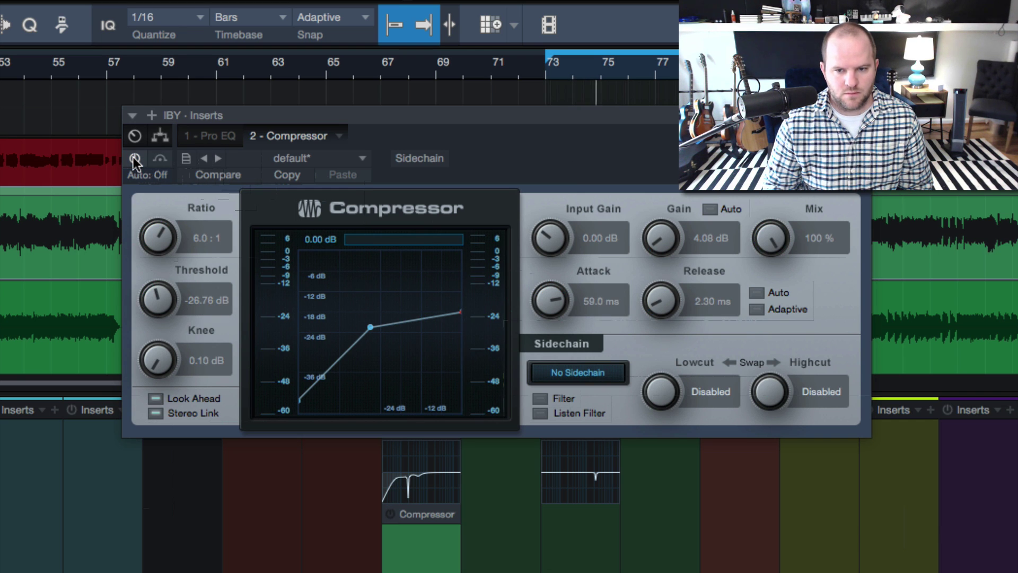
{"action": "left_click", "coordinate": [135, 159]}
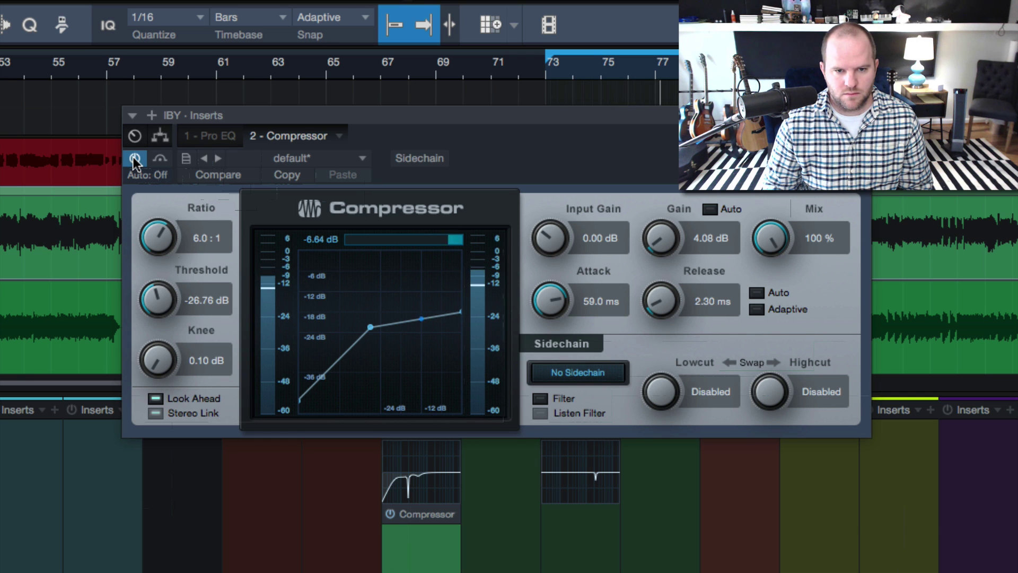
{"action": "left_click", "coordinate": [135, 159]}
{"action": "left_click", "coordinate": [135, 159]}
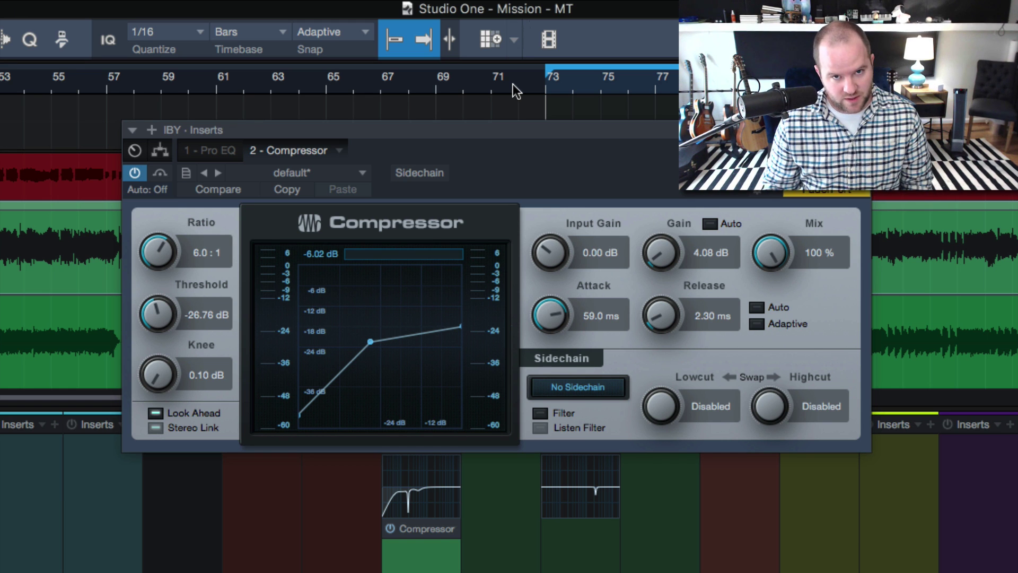
- Move the Compressor window up slightly and toggle the effect off and on several times, leaving it enabled
{"action": "left_click_drag", "start_coordinate": [492, 125], "coordinate": [492, 119]}
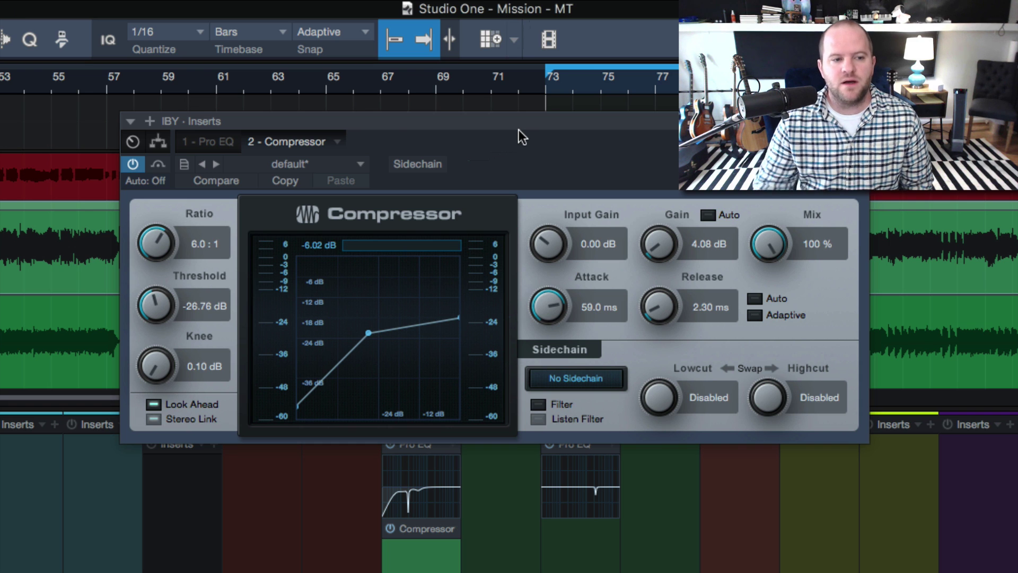
{"action": "left_click", "coordinate": [130, 166]}
{"action": "left_click", "coordinate": [130, 165]}
{"action": "left_click", "coordinate": [130, 166]}
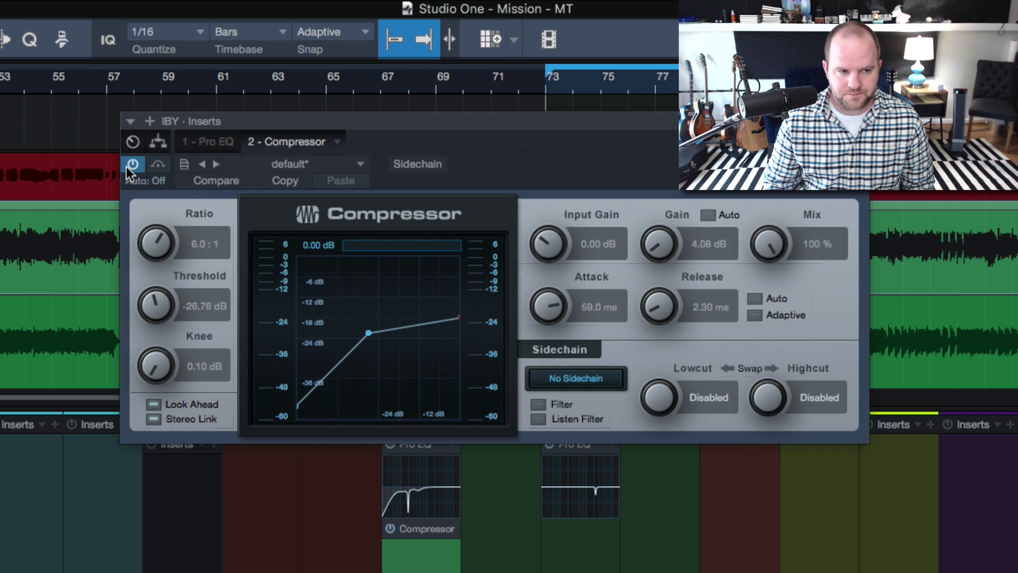
{"action": "left_click", "coordinate": [131, 165]}
{"action": "left_click", "coordinate": [131, 166]}
{"action": "left_click", "coordinate": [131, 165]}
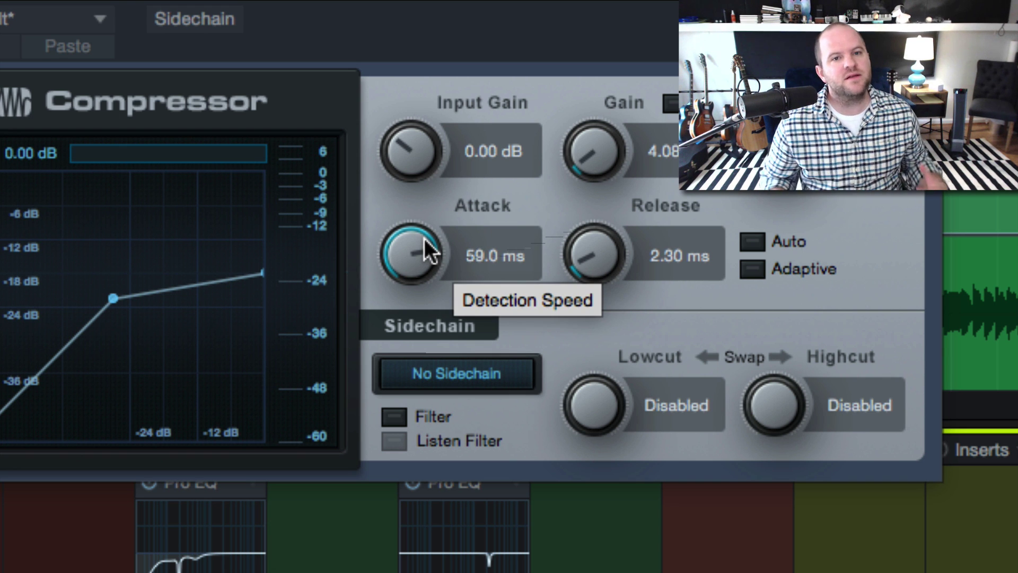
- Set the IBY Compressor's attack to 50.0 ms and release to 2.22 ms
{"action": "left_click_drag", "start_coordinate": [424, 238], "coordinate": [418, 245]}
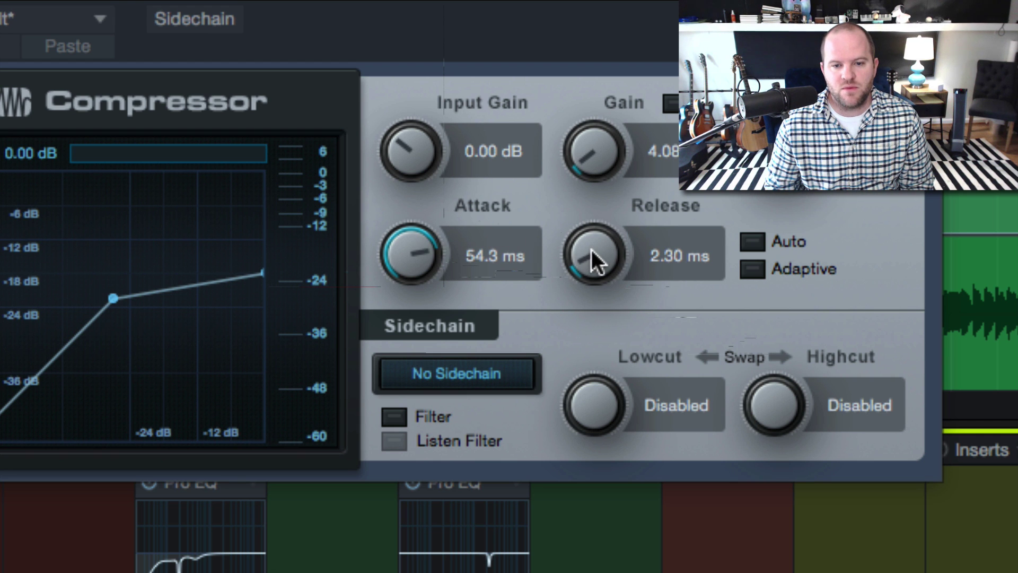
{"action": "mouse_move", "coordinate": [591, 250]}
{"action": "left_mouse_down"}
{"action": "mouse_move", "coordinate": [586, 136]}
{"action": "mouse_move", "coordinate": [595, 252]}
{"action": "left_mouse_up"}
{"action": "left_click_drag", "start_coordinate": [411, 256], "coordinate": [394, 241]}
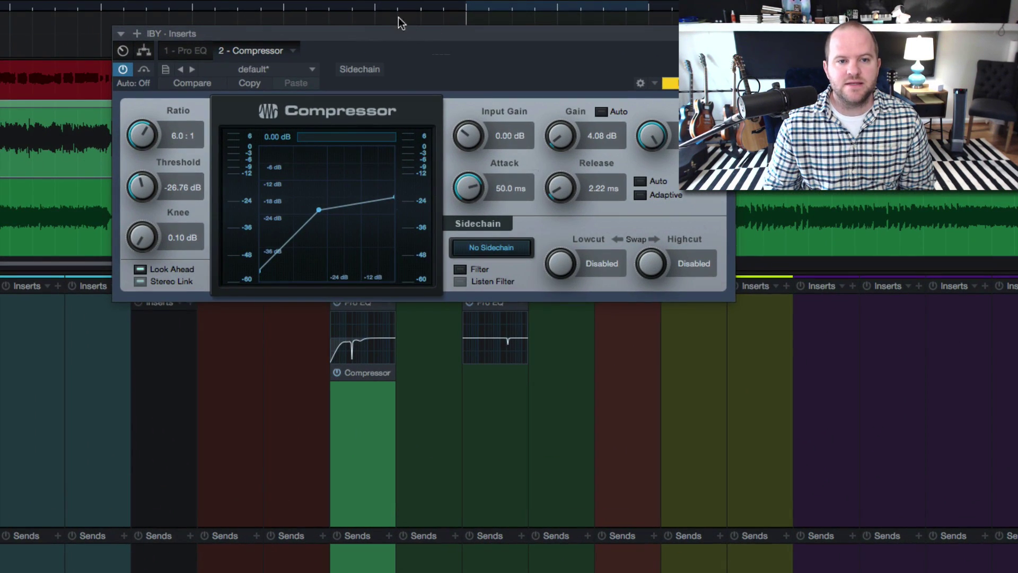
- Move the Compressor window lower, play the loop from bar 73, and compare the guitar with the effect switched off and on
{"action": "left_click_drag", "start_coordinate": [399, 27], "coordinate": [437, 87]}
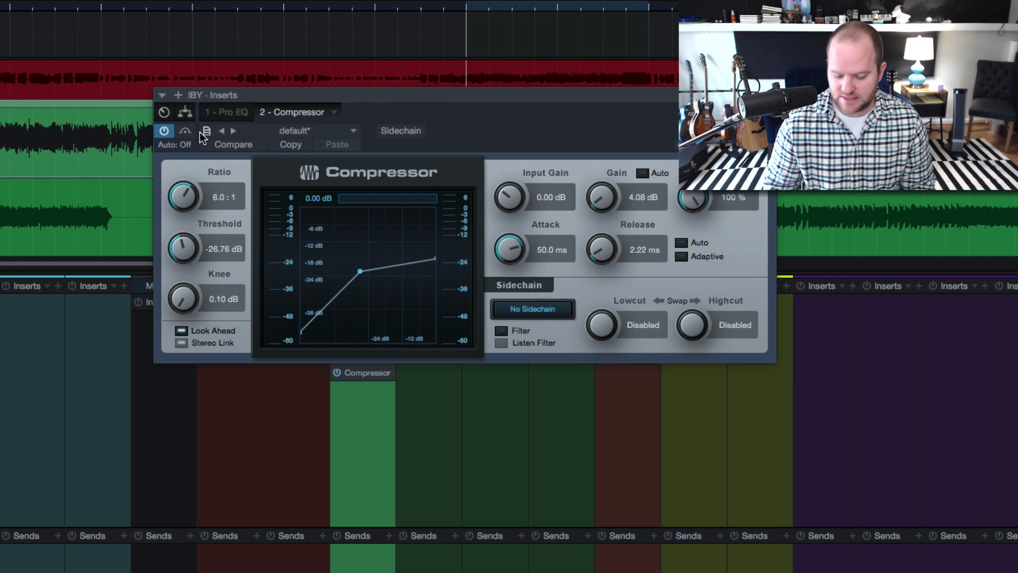
{"action": "key", "text": "space"}
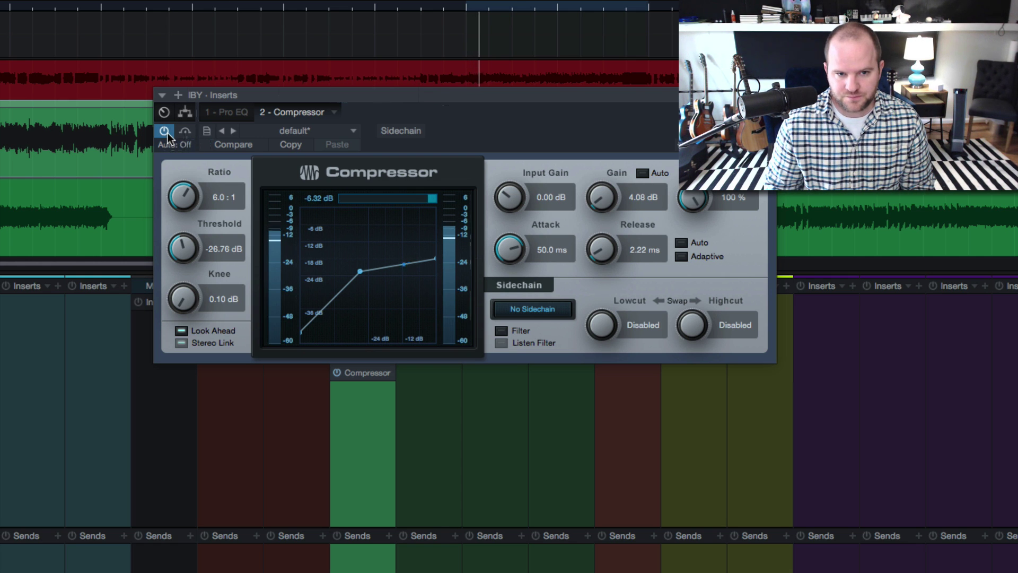
{"action": "left_click", "coordinate": [167, 133]}
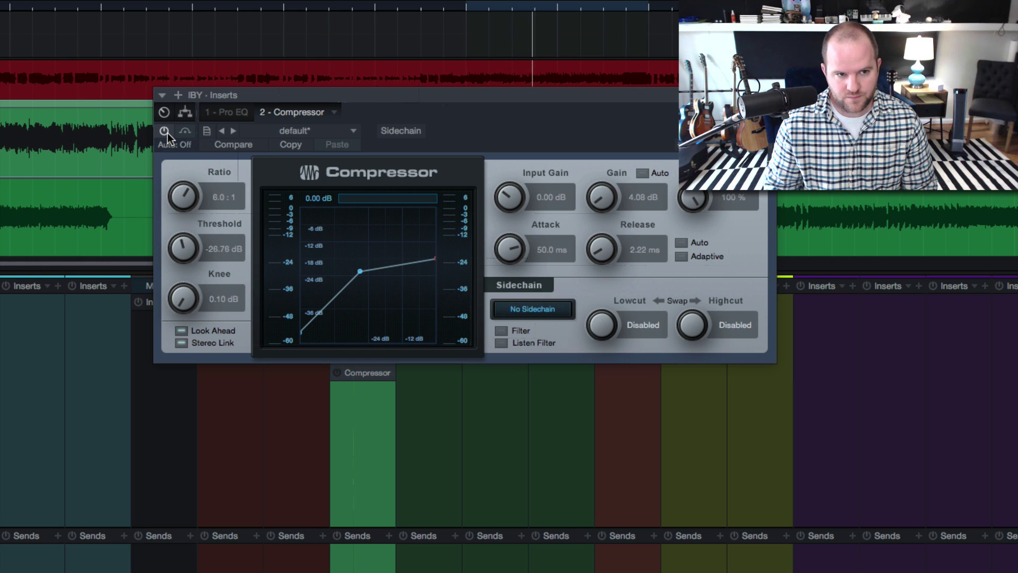
{"action": "left_click", "coordinate": [167, 132]}
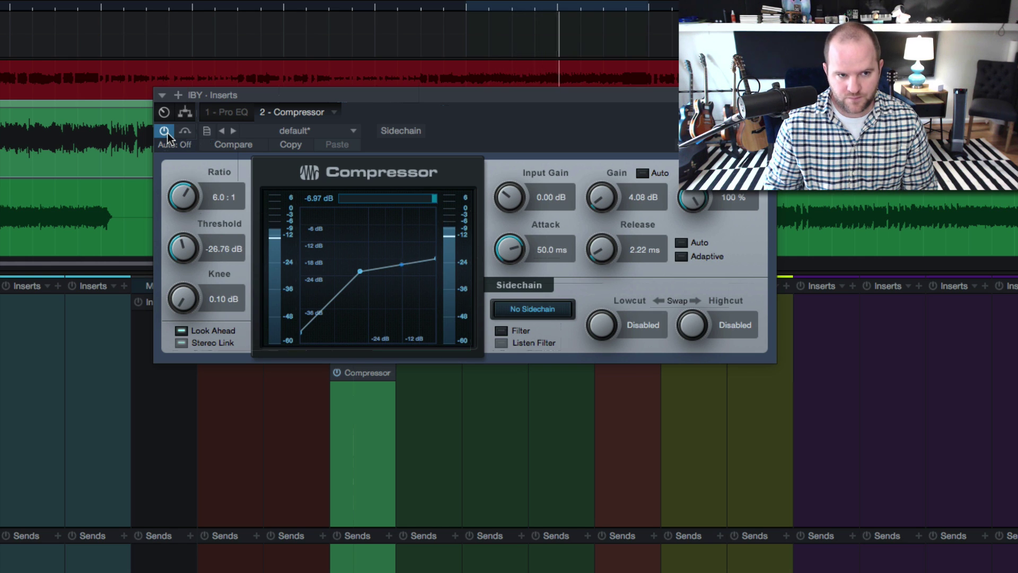
{"action": "left_click", "coordinate": [167, 132]}
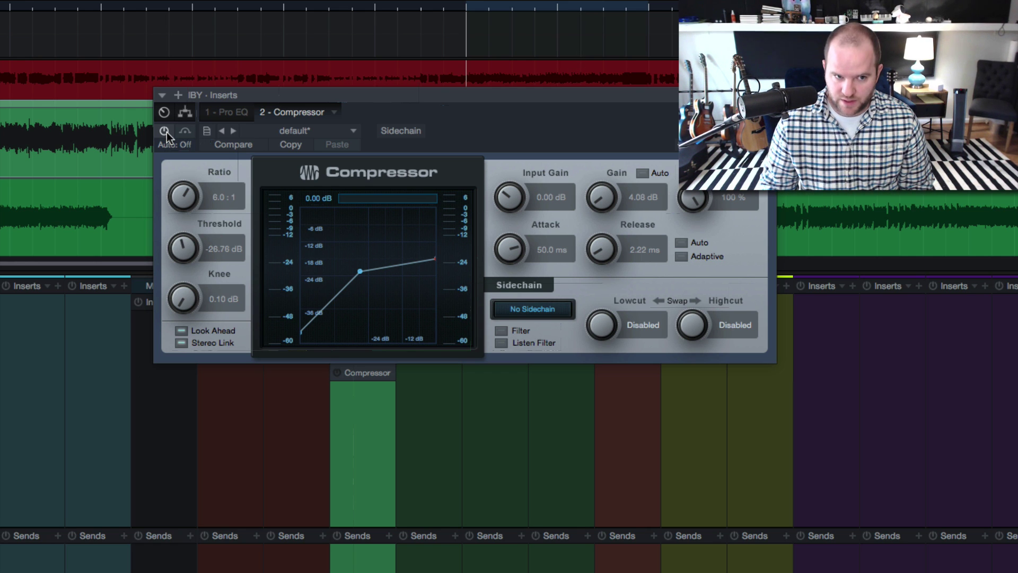
{"action": "left_click", "coordinate": [167, 132]}
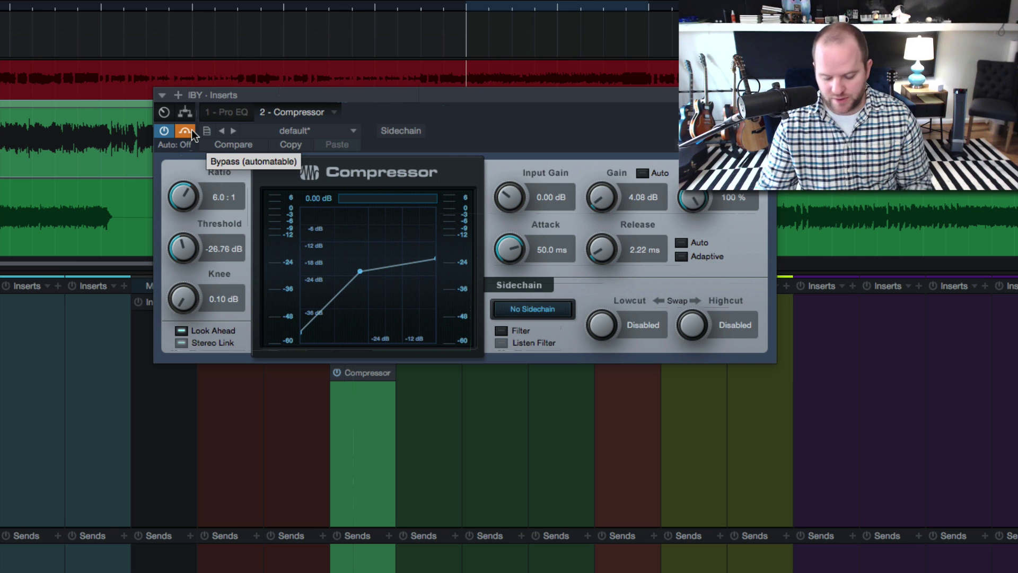
- Play the loop again and toggle the Compressor's Bypass to compare both versions, leaving Bypass off
{"action": "key", "text": "space"}
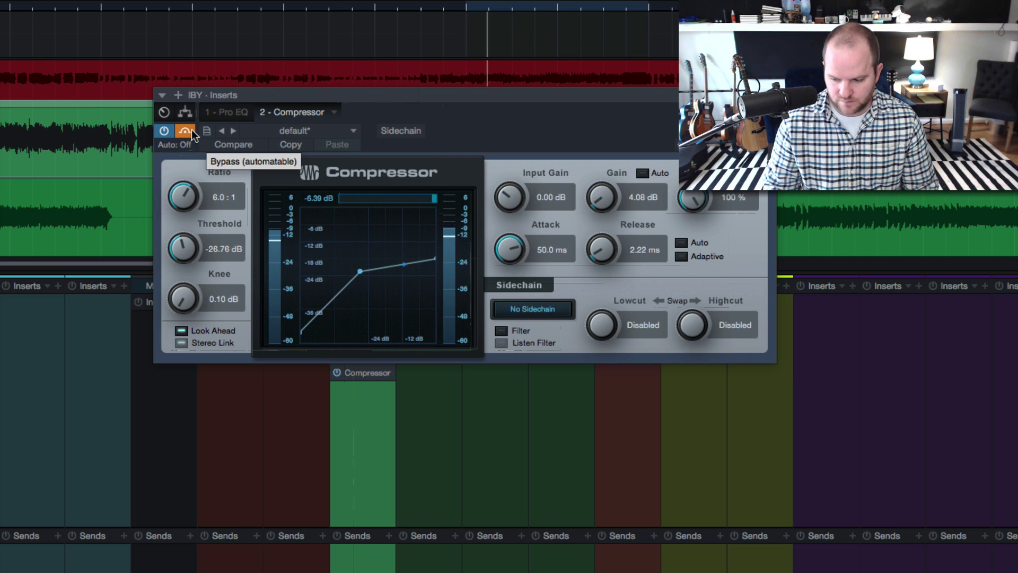
{"action": "left_click", "coordinate": [191, 131]}
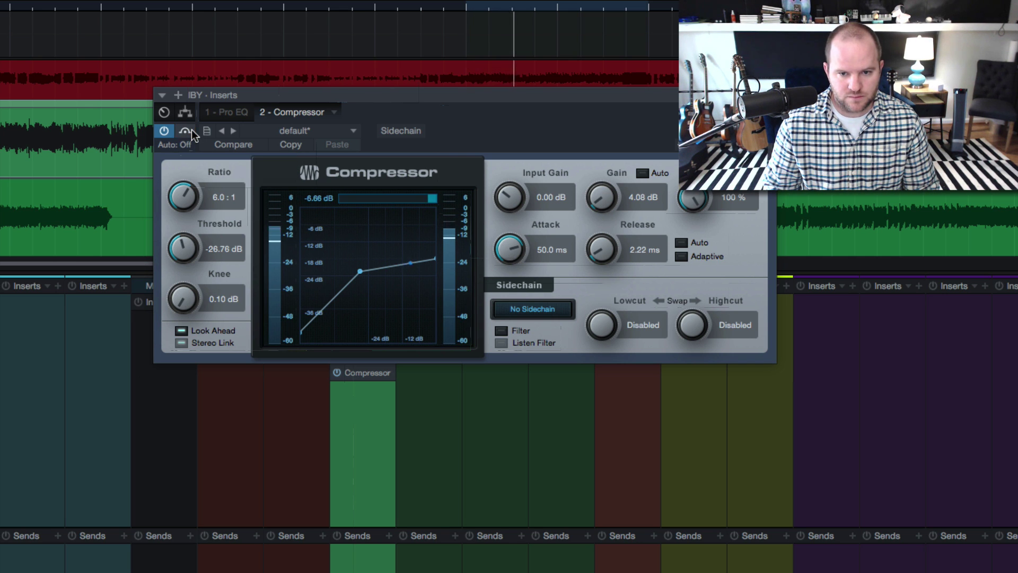
{"action": "left_click", "coordinate": [192, 129]}
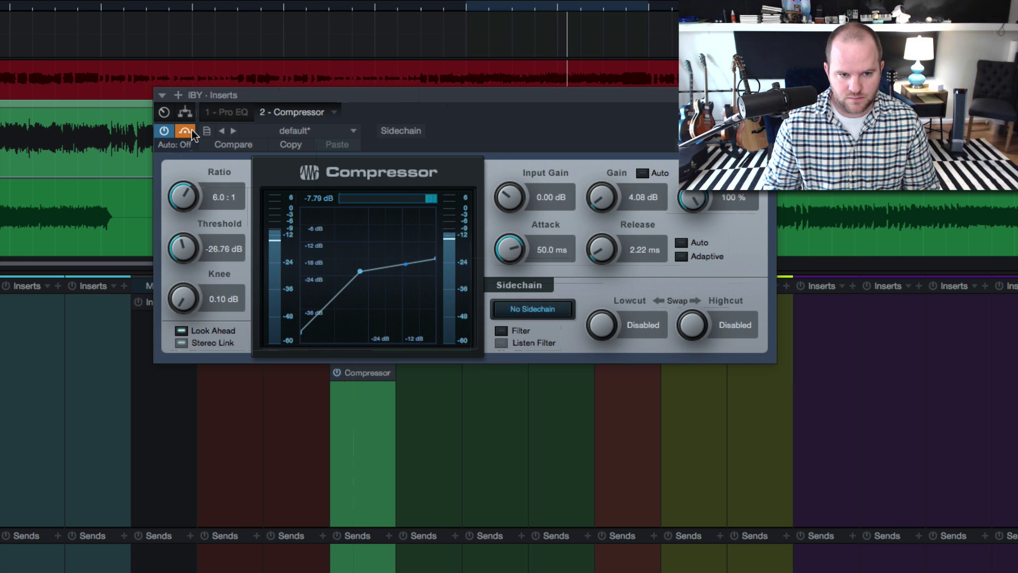
{"action": "left_click", "coordinate": [192, 130]}
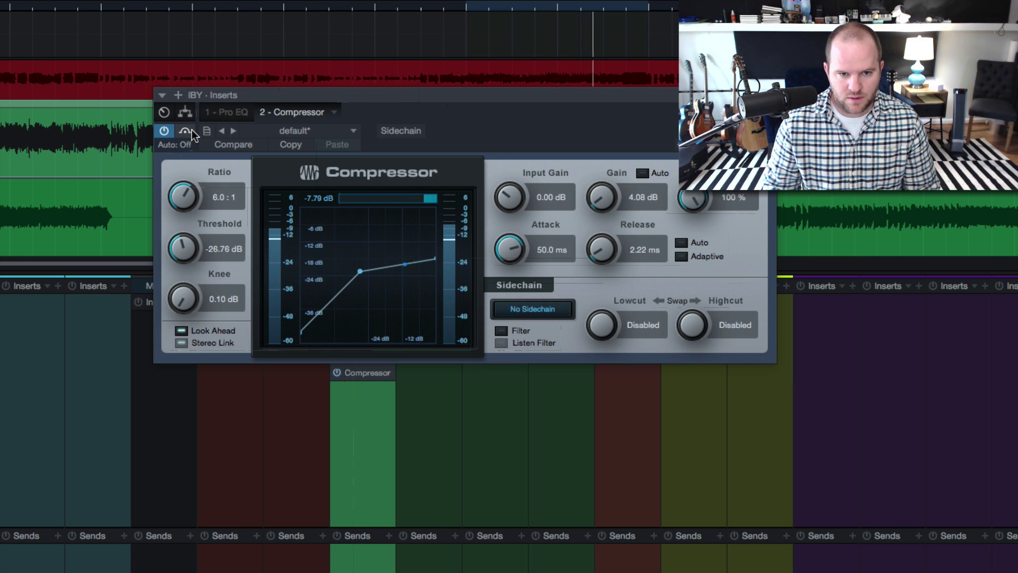
- Switch the Compressor's Bypass on and off once more to compare the guitar, ending with playback stopped
{"action": "left_click", "coordinate": [192, 130]}
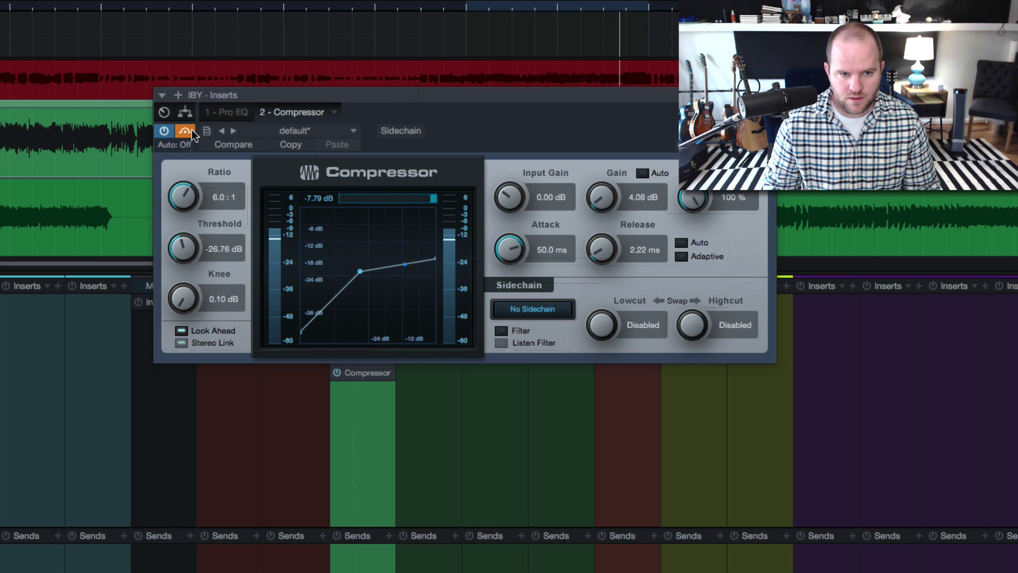
{"action": "left_click", "coordinate": [192, 131]}
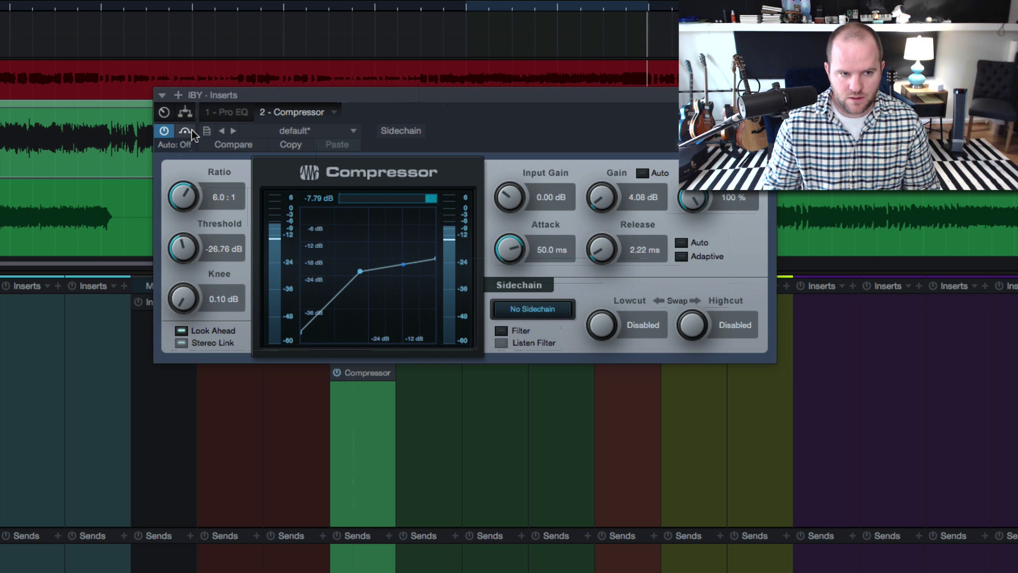
{"action": "key", "text": "space"}
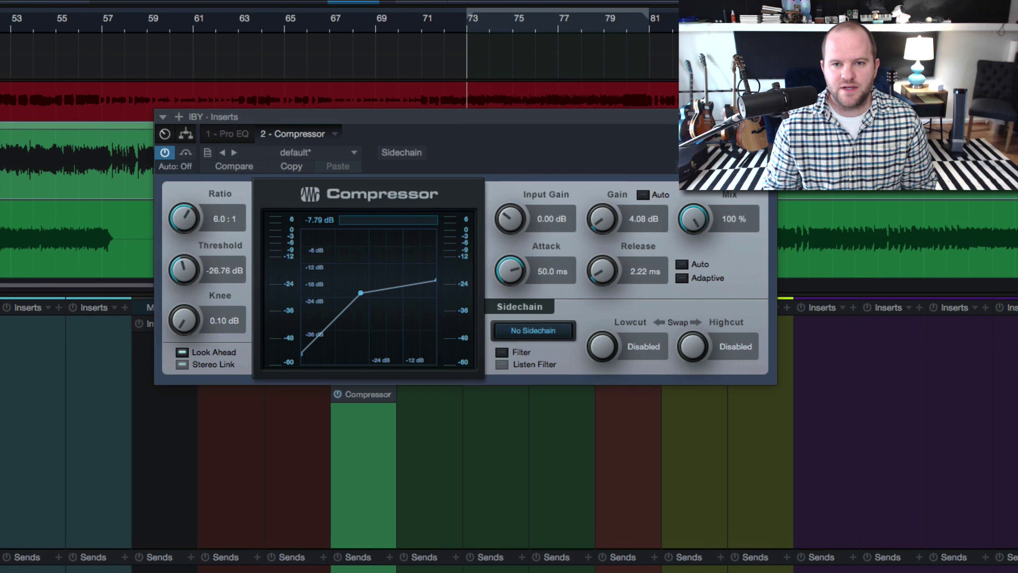
- Play the looped section and compare the guitar with the Compressor bypassed and active, leaving Bypass off
{"action": "left_click", "coordinate": [645, 27]}
{"action": "key", "text": "space"}
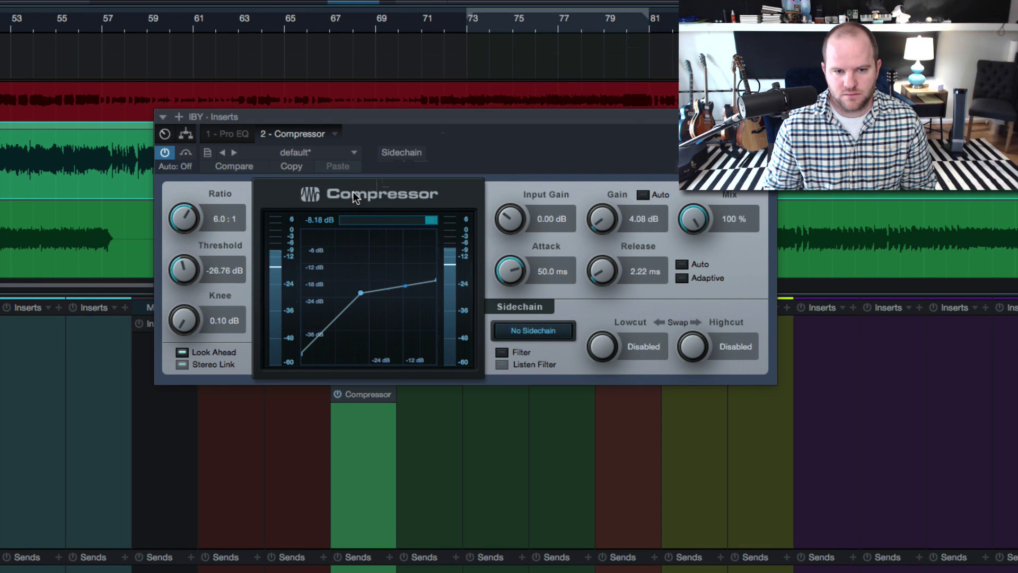
{"action": "left_click", "coordinate": [185, 154]}
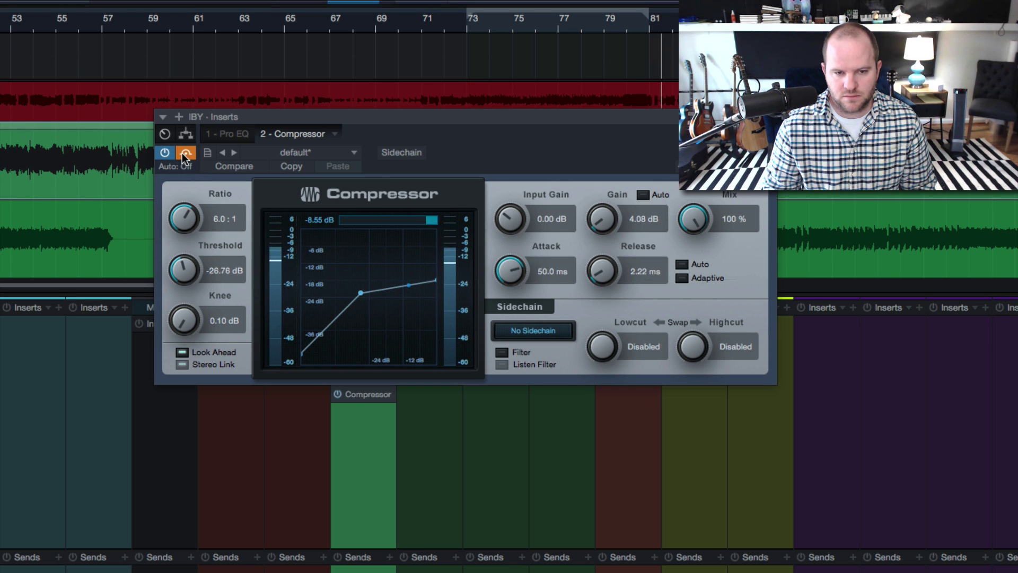
{"action": "left_click", "coordinate": [185, 154]}
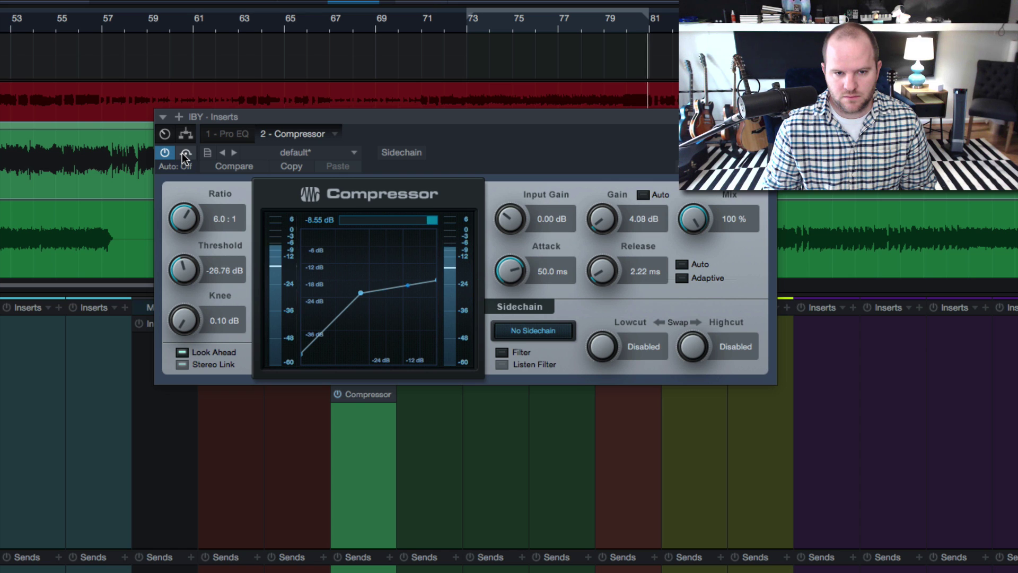
- Set the Compressor's attack to 8.06 ms, ratio to 7.9:1 and threshold to -23.64 dB
{"action": "left_click_drag", "start_coordinate": [524, 273], "coordinate": [519, 315]}
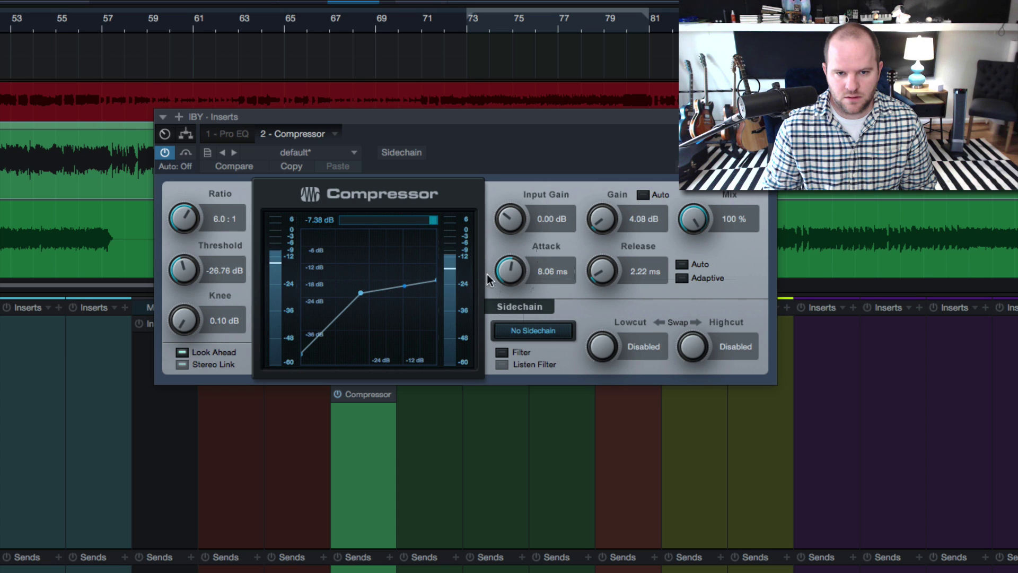
{"action": "left_click_drag", "start_coordinate": [171, 267], "coordinate": [170, 264]}
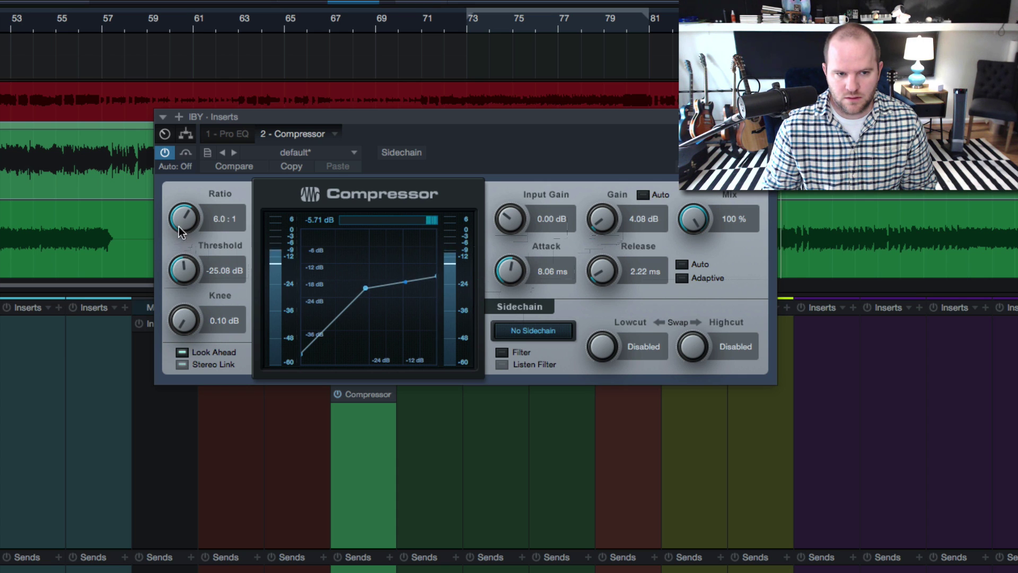
{"action": "left_click_drag", "start_coordinate": [173, 218], "coordinate": [174, 213]}
{"action": "left_click_drag", "start_coordinate": [179, 269], "coordinate": [176, 263]}
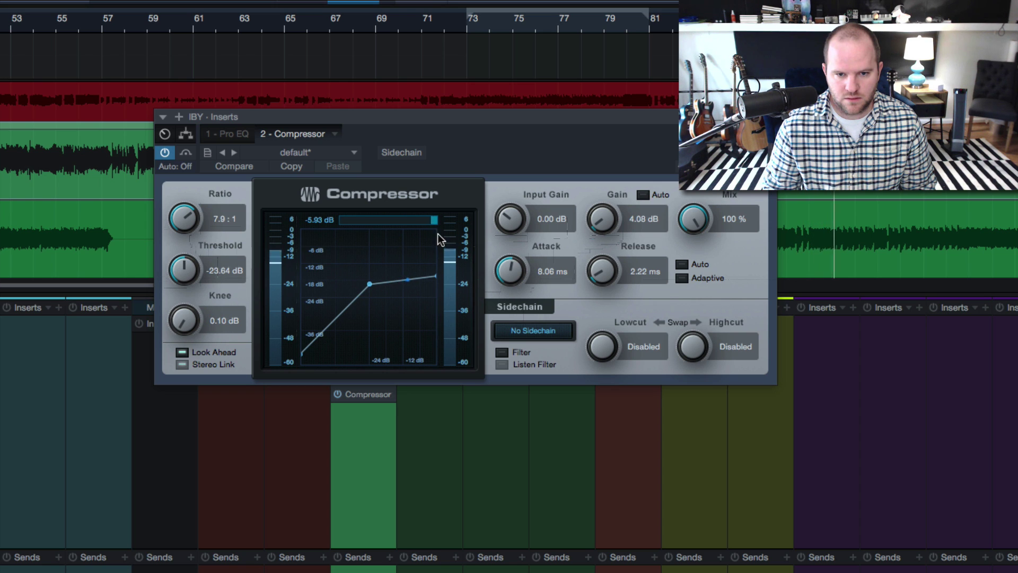
- Try attack times of 18.5 ms and 97.1 ms before setting 7.12 ms, and lower the threshold to -28.68 dB
{"action": "left_click_drag", "start_coordinate": [501, 270], "coordinate": [485, 239]}
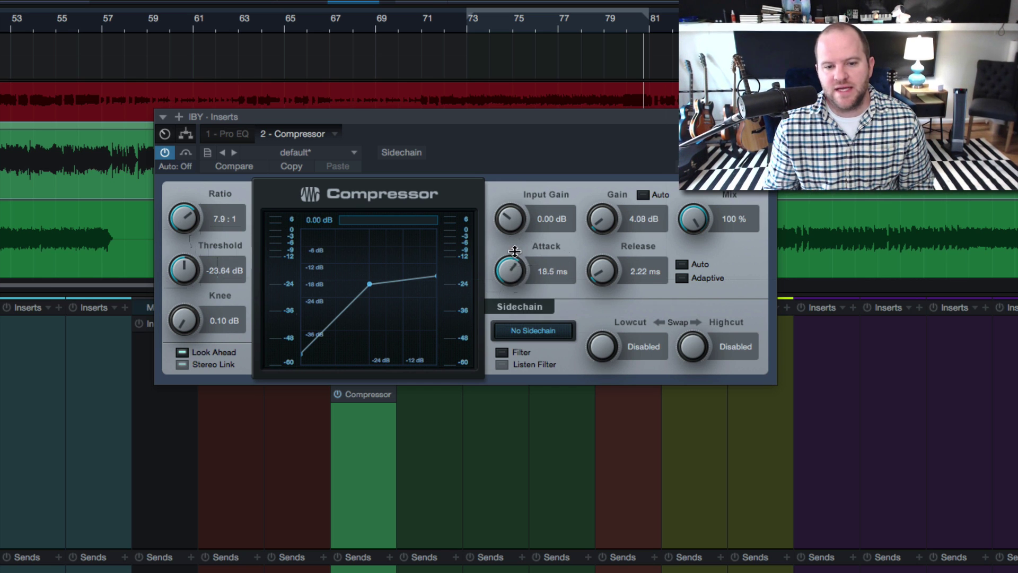
{"action": "left_click_drag", "start_coordinate": [518, 275], "coordinate": [513, 228]}
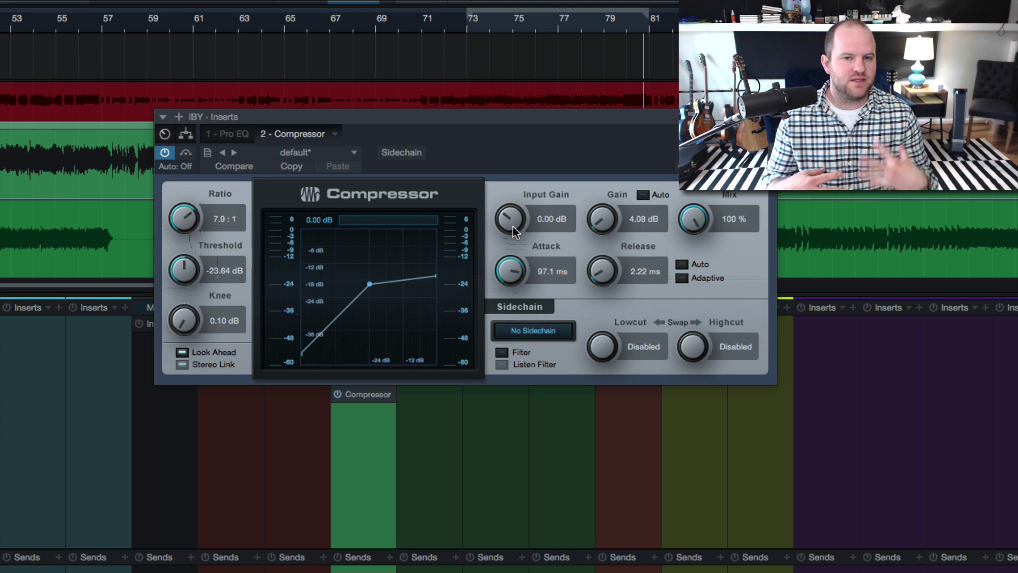
{"action": "left_click_drag", "start_coordinate": [513, 270], "coordinate": [503, 289]}
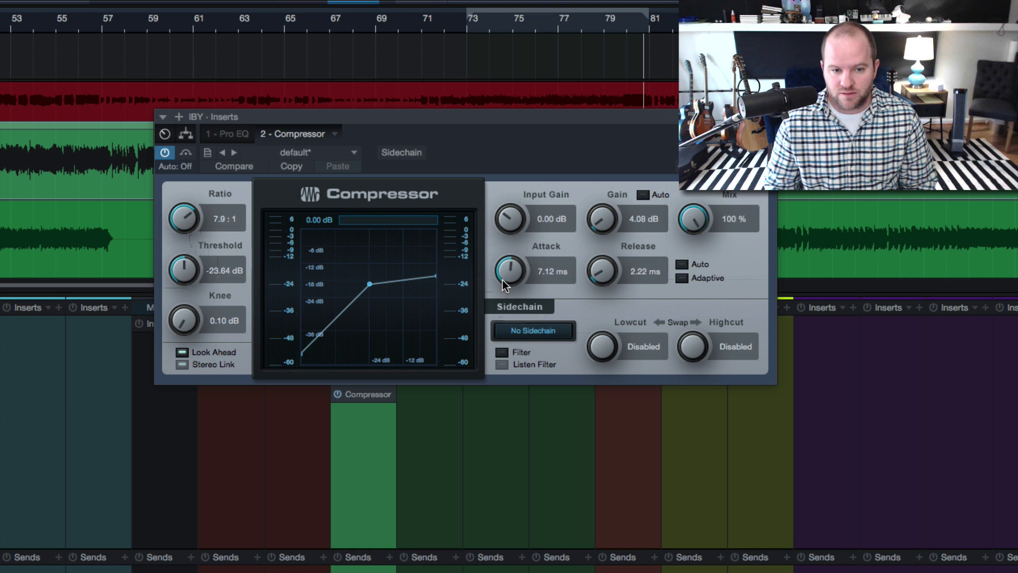
{"action": "mouse_move", "coordinate": [169, 276]}
{"action": "left_mouse_down"}
{"action": "mouse_move", "coordinate": [182, 267]}
{"action": "mouse_move", "coordinate": [180, 279]}
{"action": "left_mouse_up"}
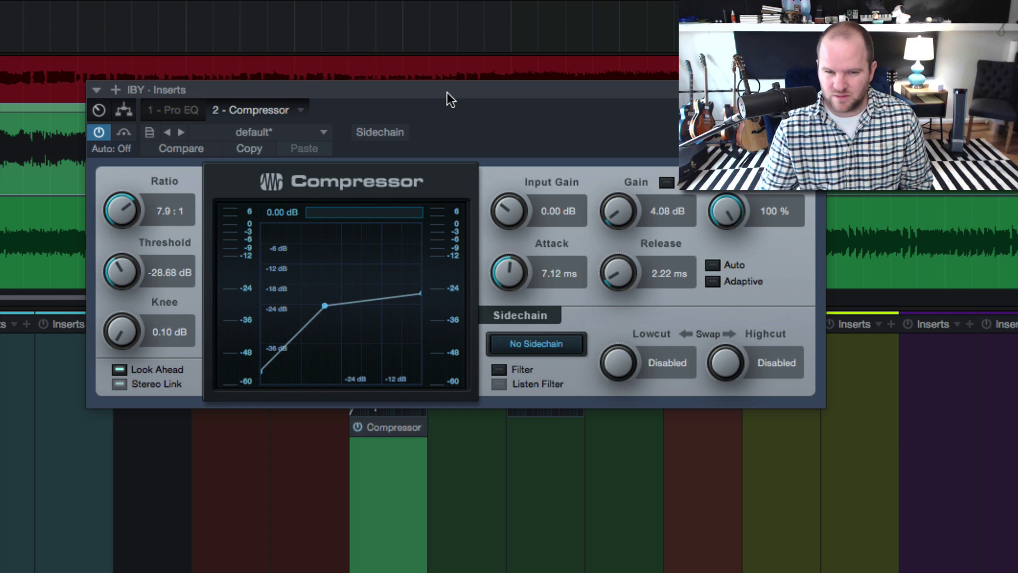
- During playback, set the Compressor's attack to 4.90 ms, try a -22.20 dB threshold, and settle it at -24.12 dB
{"action": "key", "text": "space"}
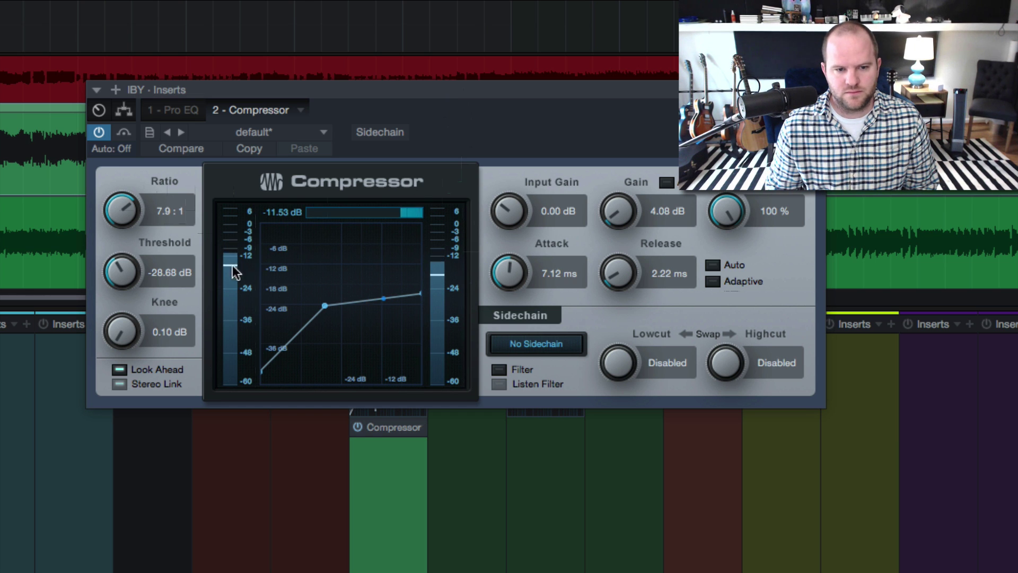
{"action": "left_click_drag", "start_coordinate": [508, 272], "coordinate": [509, 285]}
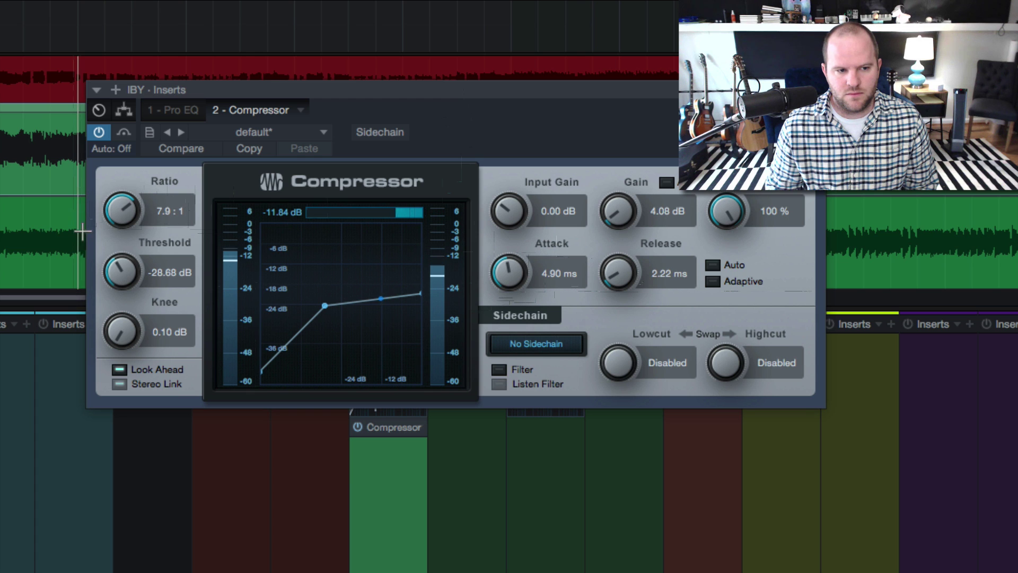
{"action": "left_click_drag", "start_coordinate": [109, 265], "coordinate": [96, 231]}
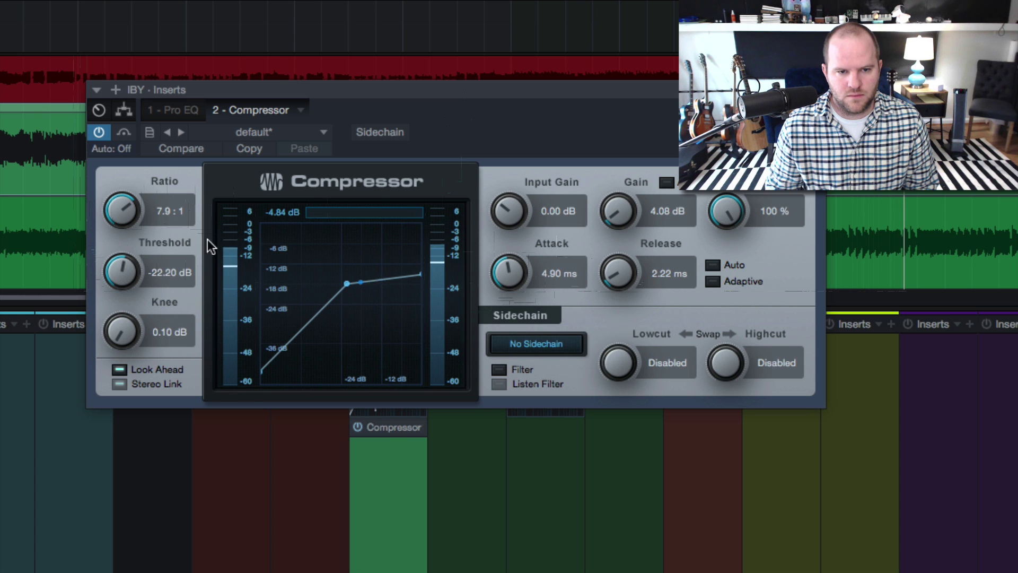
{"action": "mouse_move", "coordinate": [128, 265]}
{"action": "left_mouse_down"}
{"action": "mouse_move", "coordinate": [115, 271]}
{"action": "mouse_move", "coordinate": [122, 278]}
{"action": "left_mouse_up"}
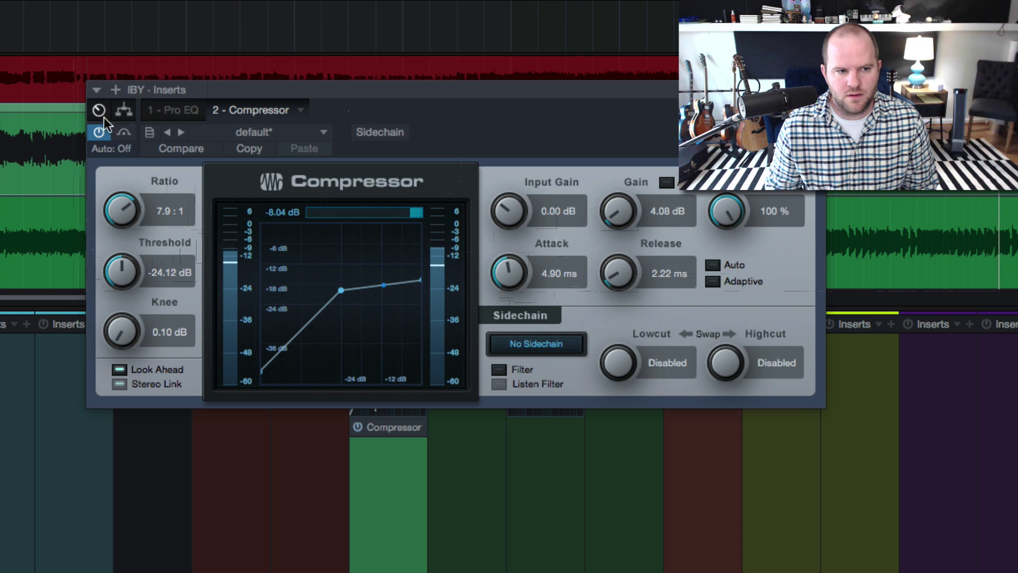
- Compare the guitar bypassed and compressed, and raise the Compressor's output gain to 4.80 dB
{"action": "left_click", "coordinate": [118, 131]}
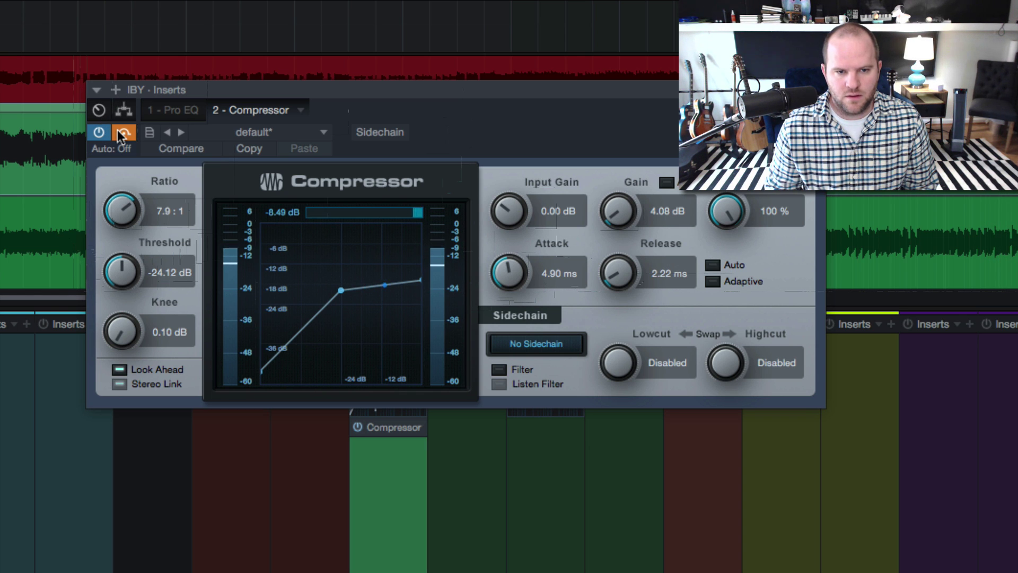
{"action": "left_click", "coordinate": [122, 134]}
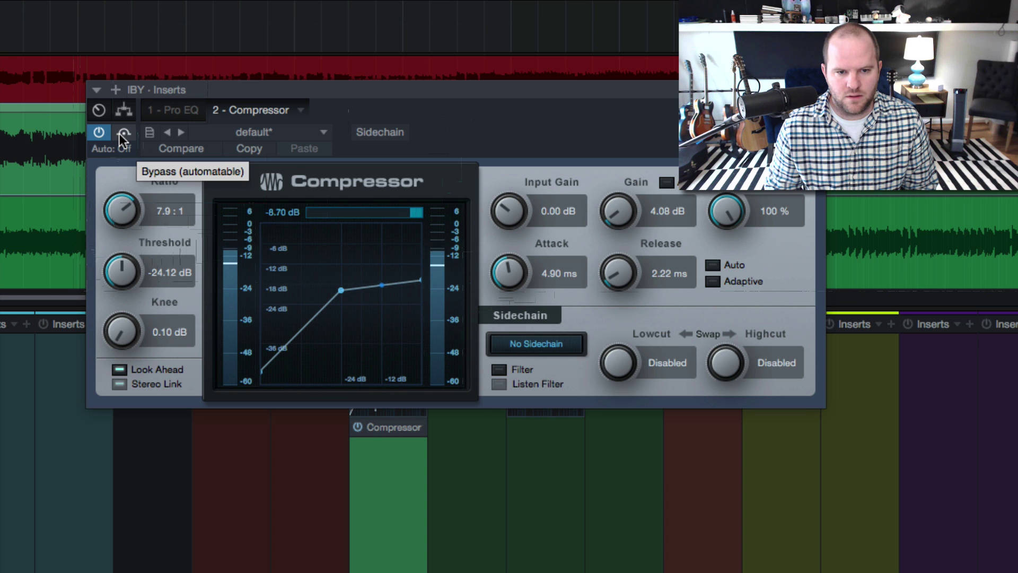
{"action": "left_click_drag", "start_coordinate": [615, 208], "coordinate": [613, 203]}
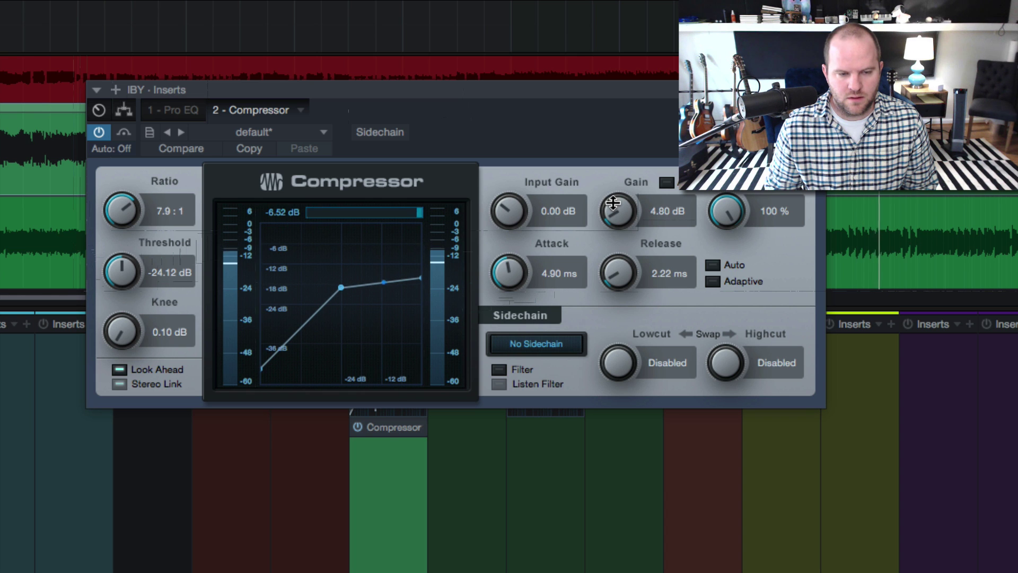
- Toggle the Compressor's Bypass repeatedly to compare the guitar's level and tone at the new gain, leaving Bypass off
{"action": "left_click", "coordinate": [121, 133]}
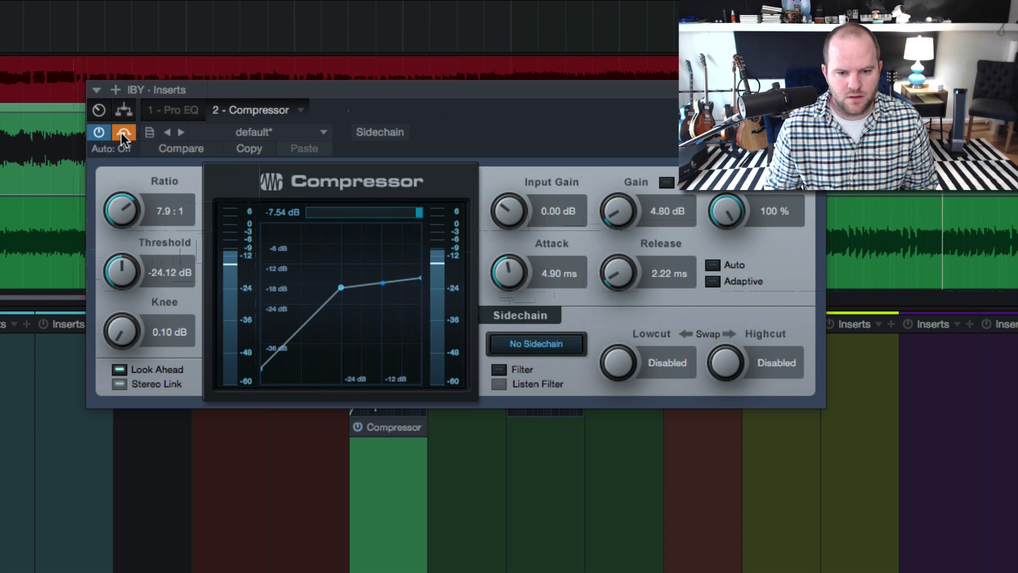
{"action": "left_click", "coordinate": [121, 132]}
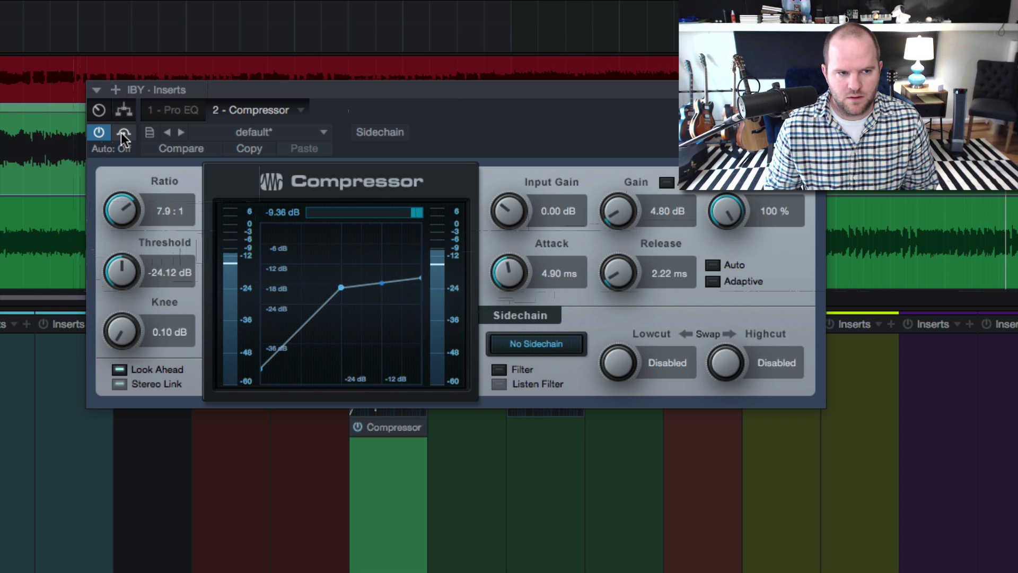
{"action": "left_click", "coordinate": [123, 134]}
{"action": "left_click", "coordinate": [122, 134]}
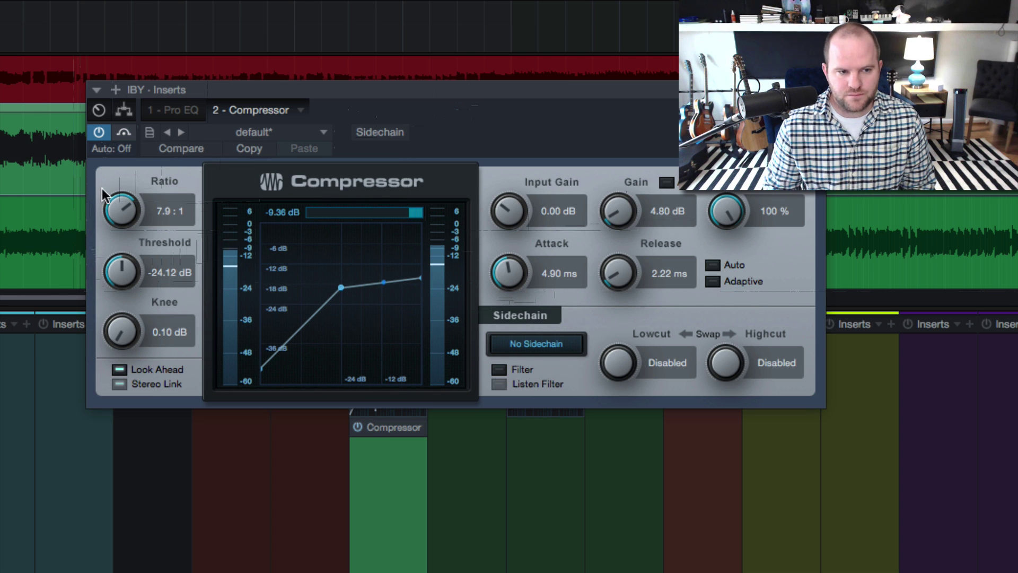
{"action": "left_click", "coordinate": [123, 133]}
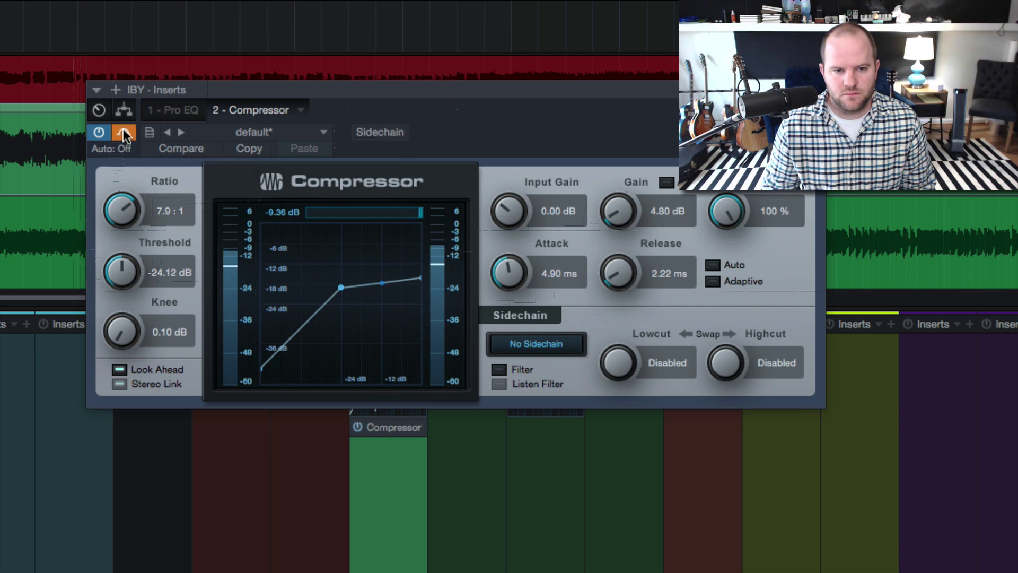
{"action": "left_click", "coordinate": [123, 133]}
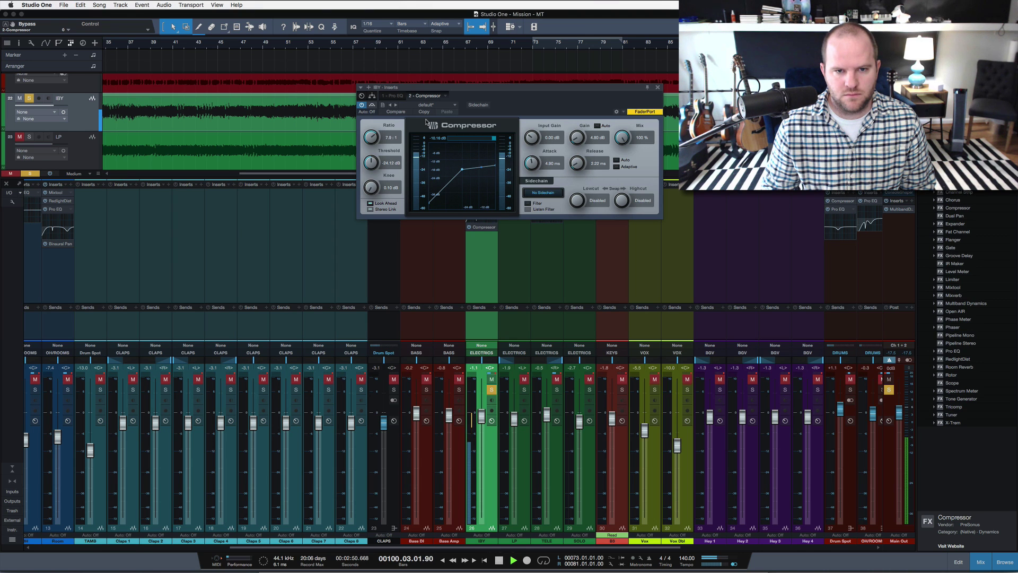
- Unsolo the IBY guitar to hear it in the full mix, solo it again, and toggle the Compressor's Bypass
{"action": "key", "text": "s"}
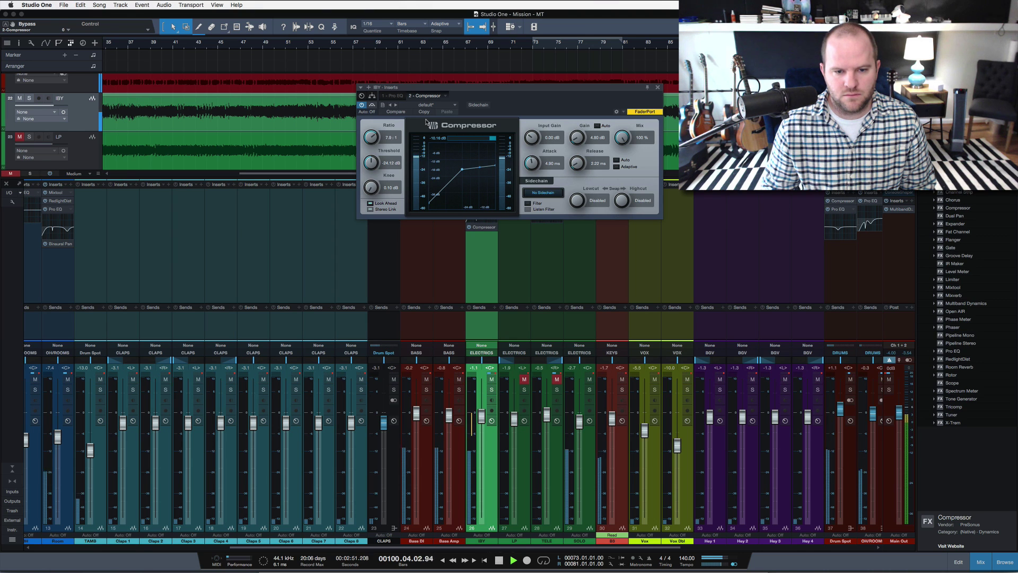
{"action": "left_click", "coordinate": [492, 390]}
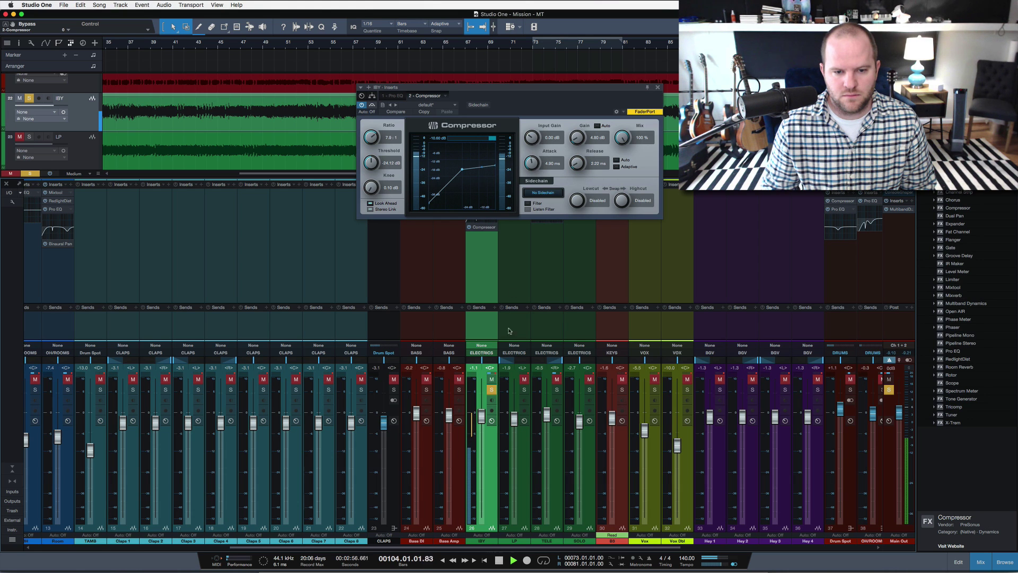
{"action": "left_click", "coordinate": [372, 105]}
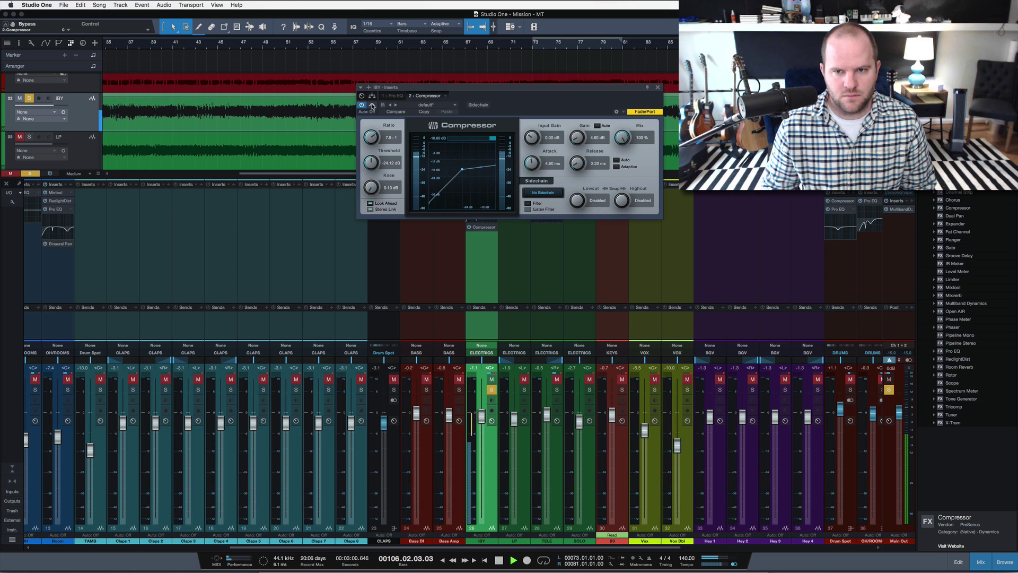
- Stop playback, move the Compressor window clear of the IBY inserts, and reorder them so the Compressor comes before the Pro EQ
{"action": "left_click_drag", "start_coordinate": [536, 92], "coordinate": [293, 211]}
{"action": "key", "text": "space"}
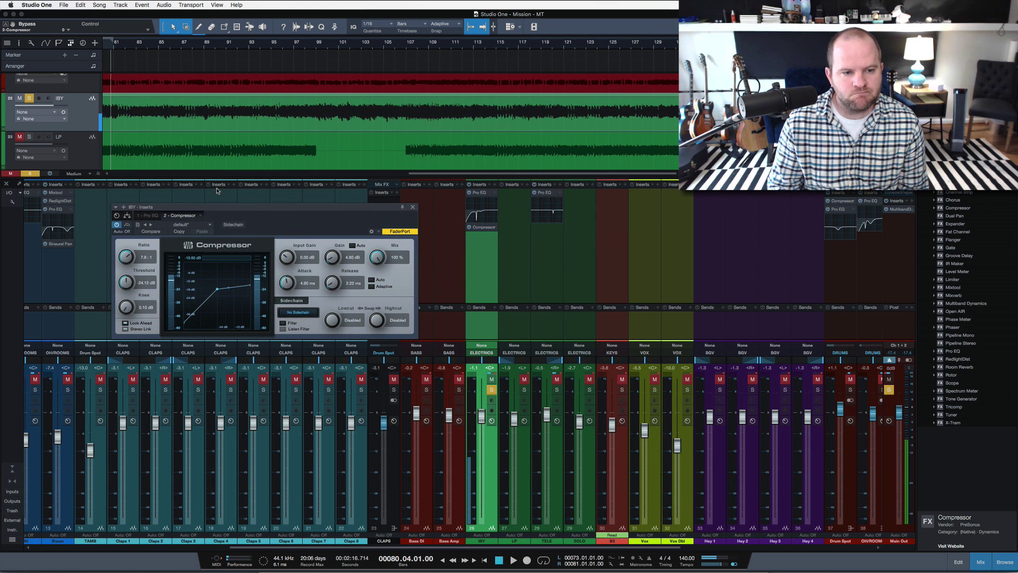
{"action": "scroll", "coordinate": [217, 191], "scroll_direction": "left", "scroll_amount": 5}
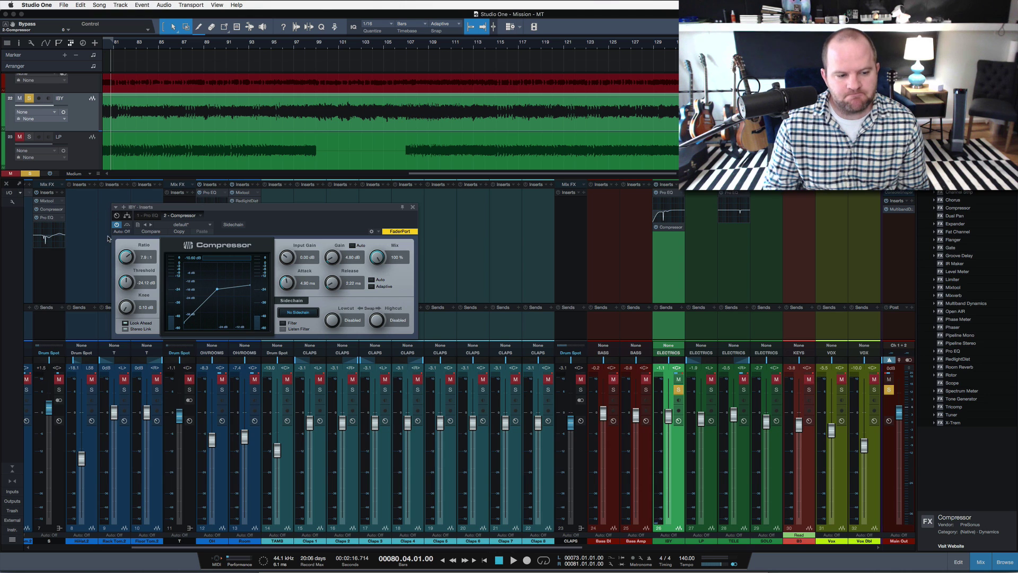
{"action": "scroll", "coordinate": [108, 238], "scroll_direction": "left", "scroll_amount": 2}
{"action": "scroll", "coordinate": [621, 239], "scroll_direction": "right", "scroll_amount": 7}
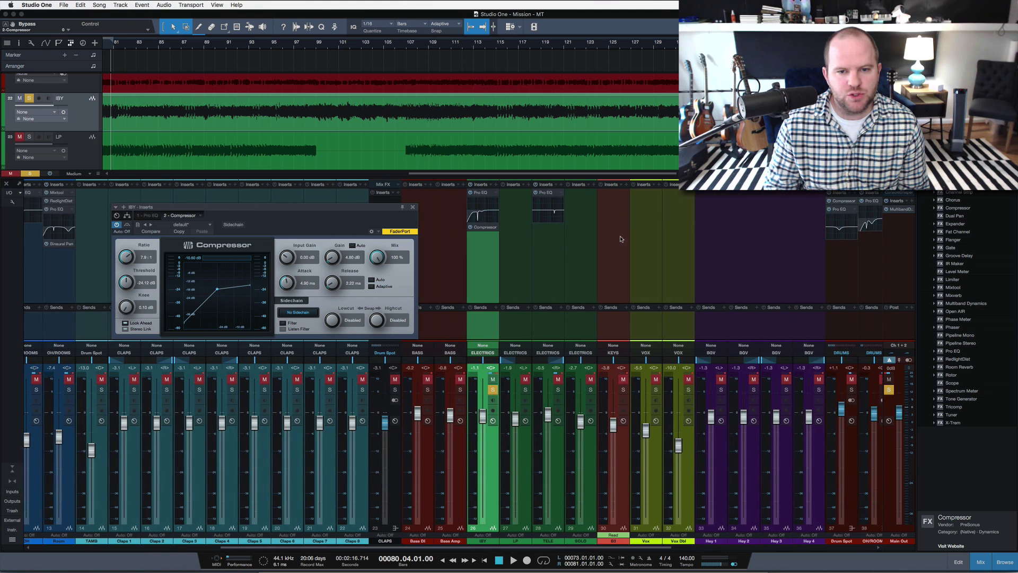
{"action": "left_click_drag", "start_coordinate": [359, 211], "coordinate": [648, 252]}
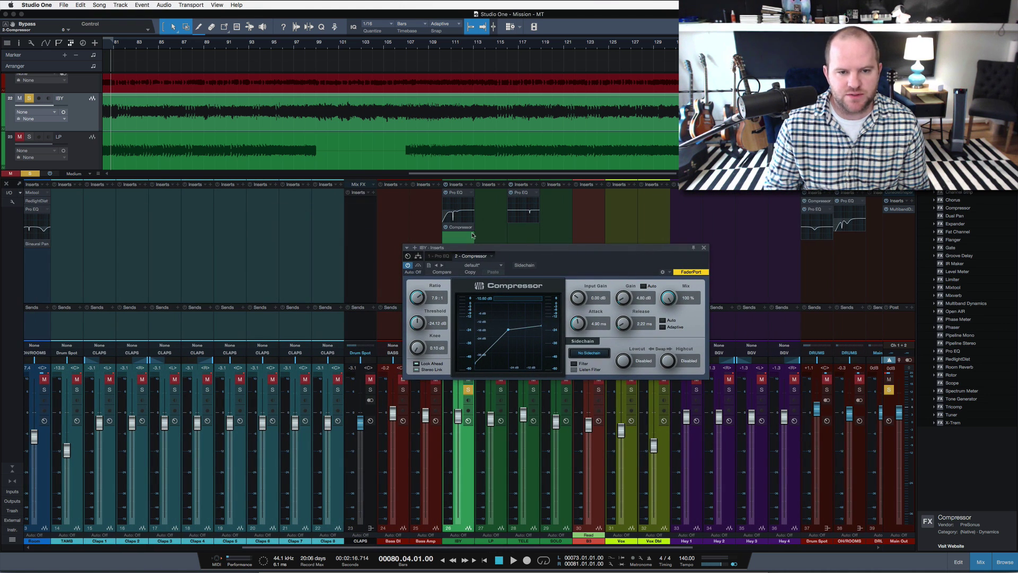
{"action": "left_click_drag", "start_coordinate": [457, 212], "coordinate": [459, 190]}
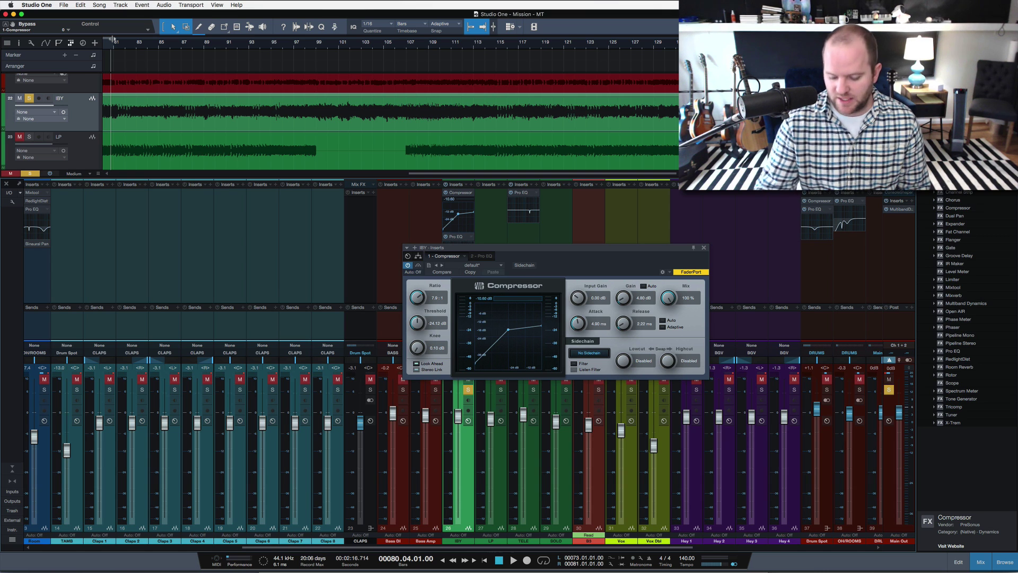
- Compare the soloed guitar bypassed and compressed during playback, and set the Compressor's threshold to -22.68 dB, attack to 11.7 ms and ratio to 10.5:1
{"action": "key", "text": "space"}
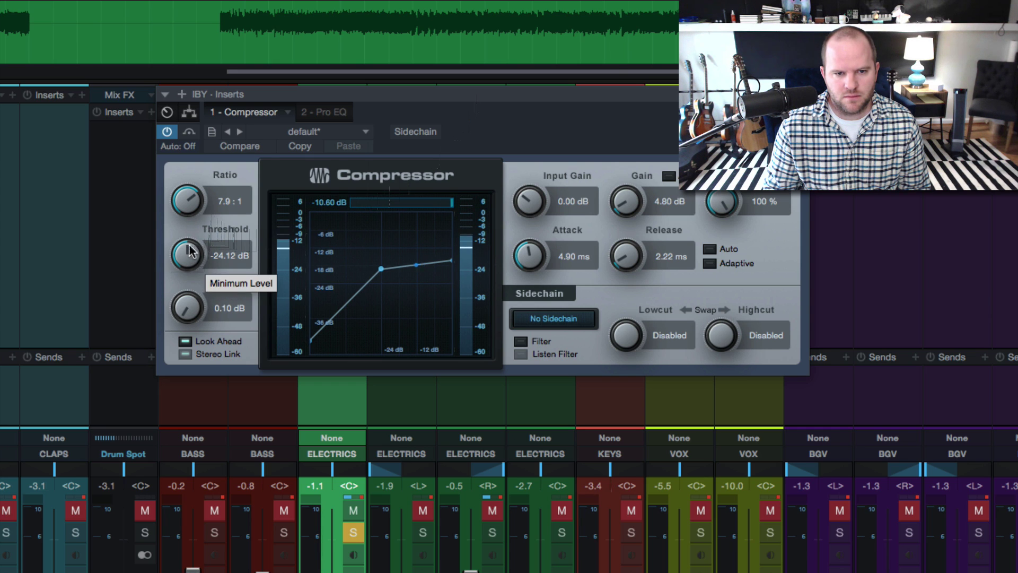
{"action": "left_click", "coordinate": [190, 133]}
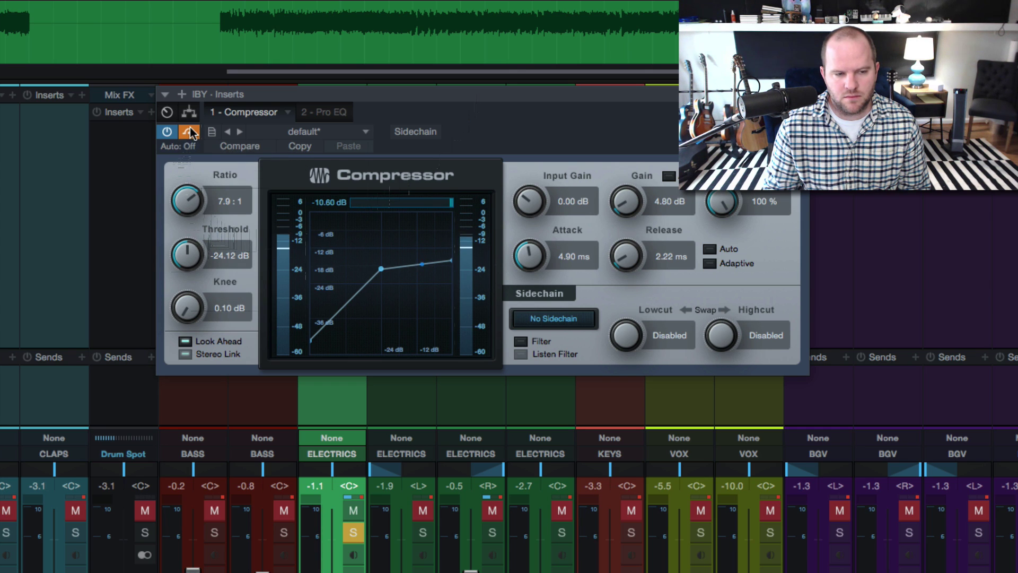
{"action": "left_click", "coordinate": [189, 133]}
{"action": "left_click_drag", "start_coordinate": [190, 249], "coordinate": [191, 245]}
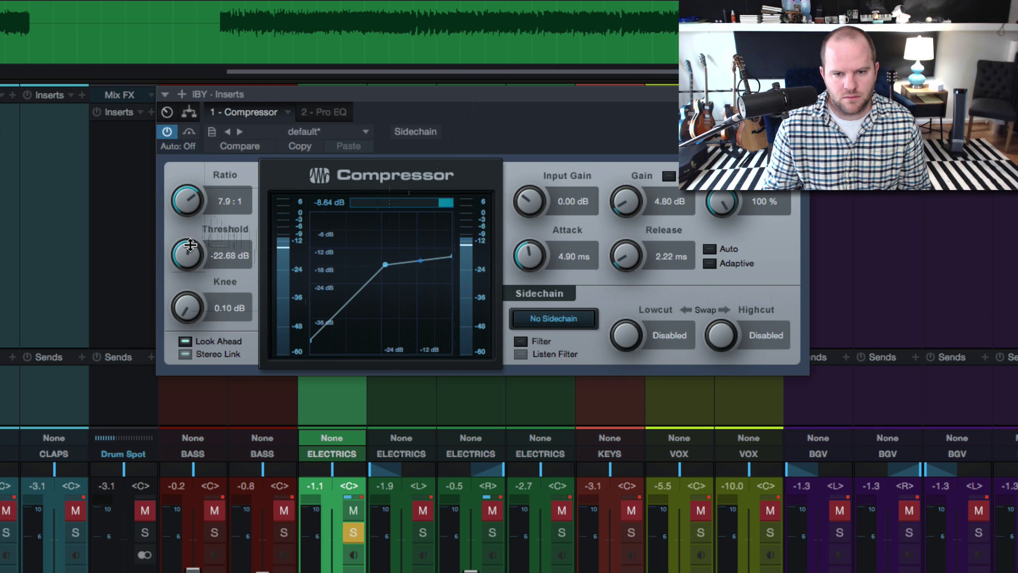
{"action": "left_click_drag", "start_coordinate": [531, 247], "coordinate": [526, 229]}
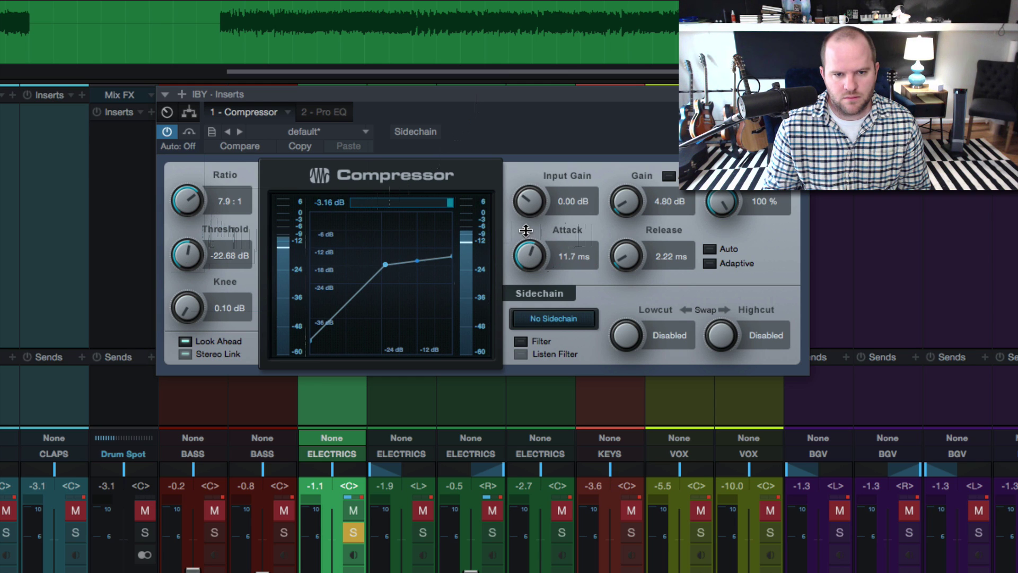
{"action": "left_click_drag", "start_coordinate": [192, 202], "coordinate": [186, 182]}
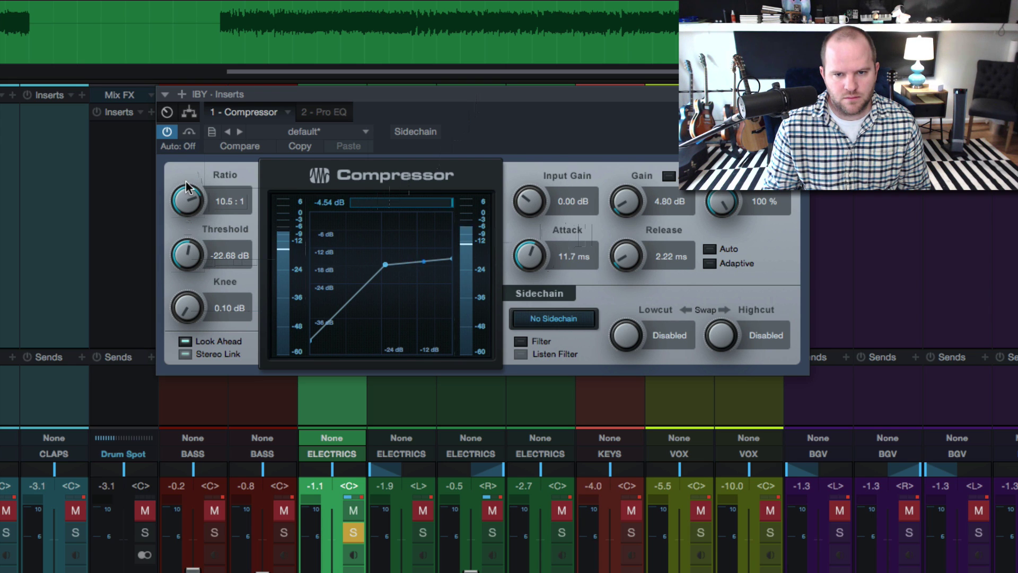
- Compare the guitar against the bypassed signal at 2.64 dB output gain, and set the Compressor's gain to 3.36 dB
{"action": "left_click_drag", "start_coordinate": [630, 197], "coordinate": [625, 201]}
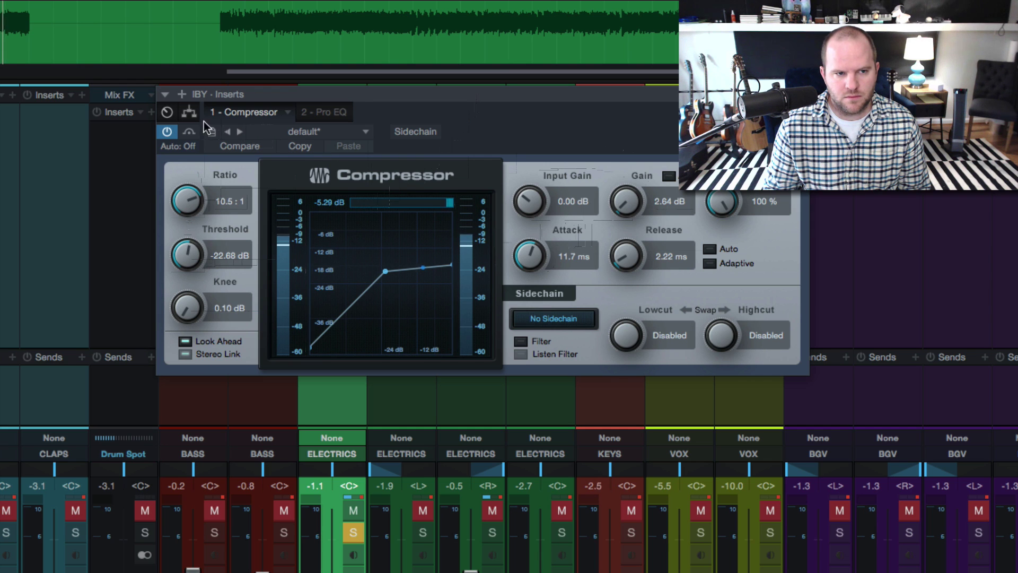
{"action": "left_click", "coordinate": [191, 131]}
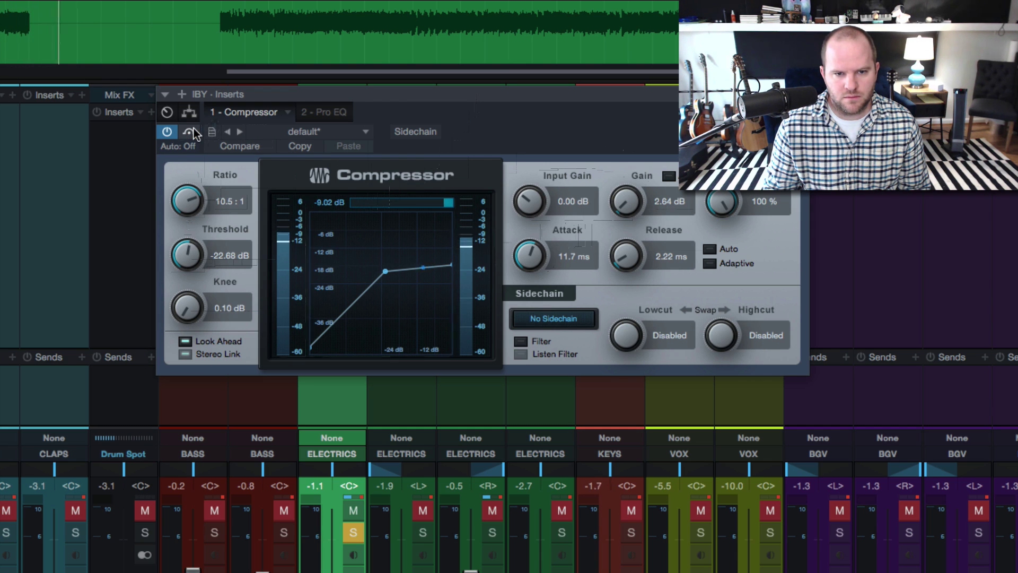
{"action": "left_click", "coordinate": [193, 130]}
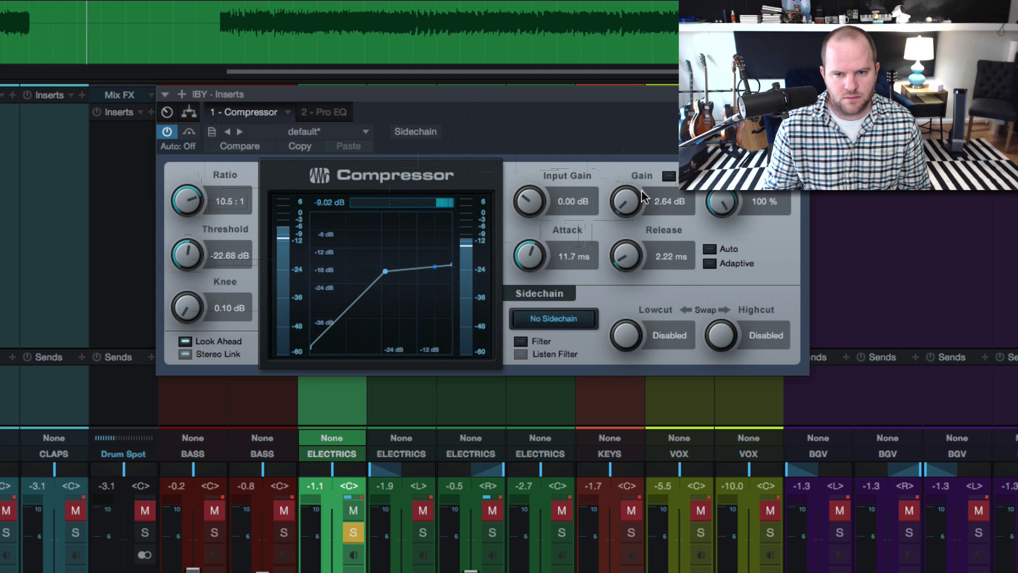
{"action": "left_click_drag", "start_coordinate": [629, 199], "coordinate": [628, 198]}
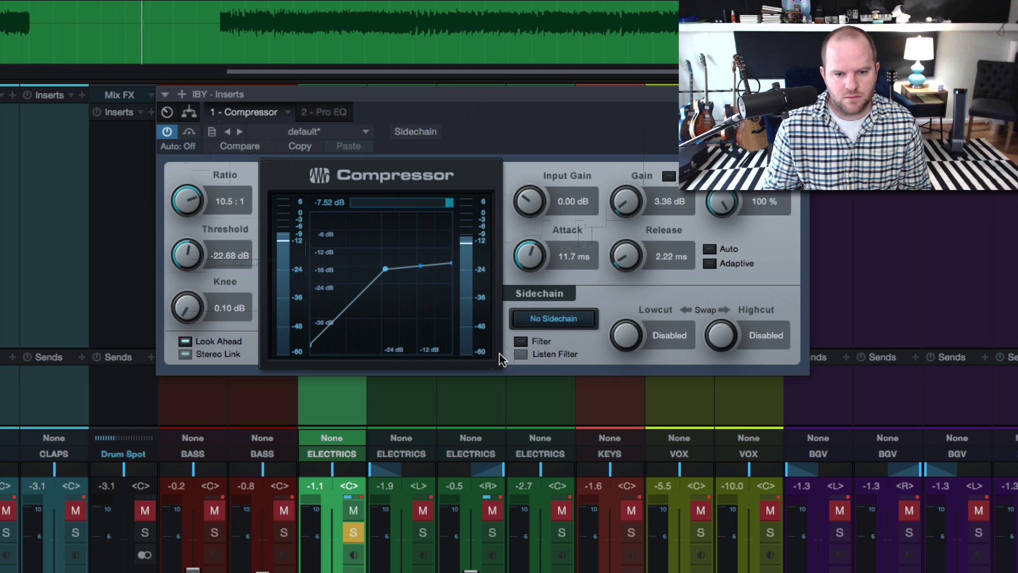
- Enable the Compressor's internal sidechain filter and set its Lowcut to 182 Hz while auditioning it with Listen Filter, leaving Listen Filter off
{"action": "left_click", "coordinate": [522, 341]}
{"action": "left_click", "coordinate": [523, 352]}
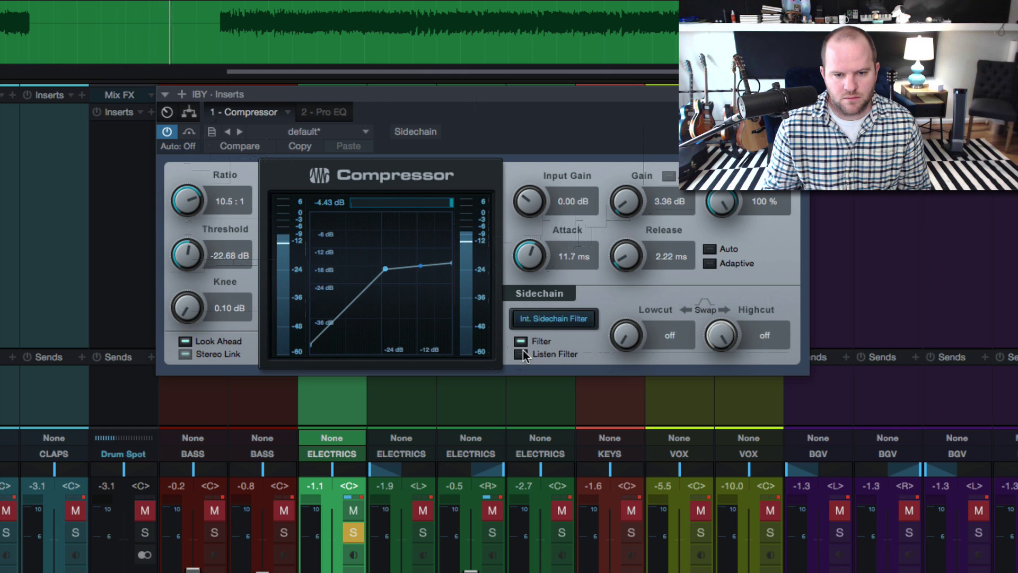
{"action": "left_click_drag", "start_coordinate": [624, 331], "coordinate": [601, 245]}
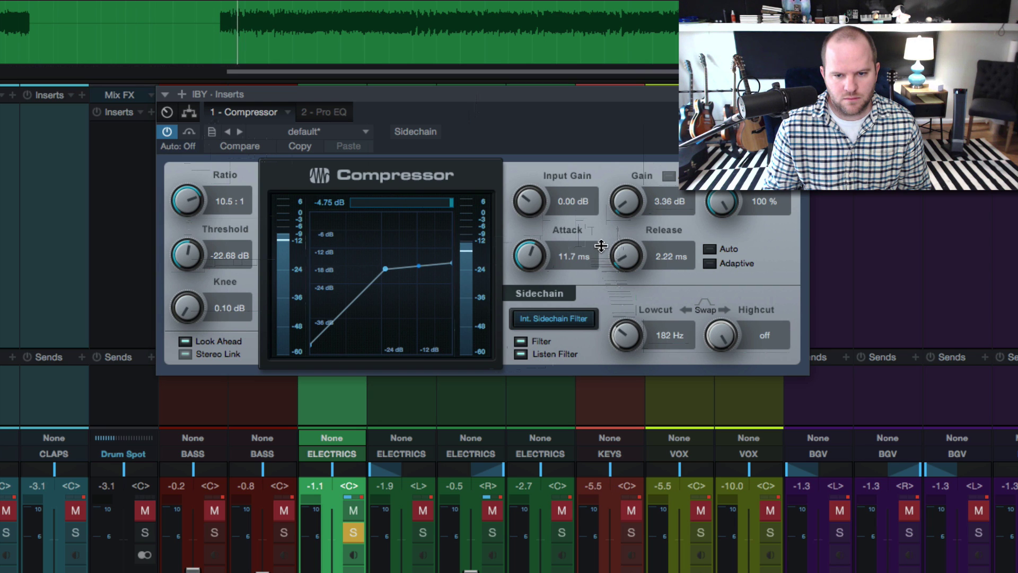
{"action": "left_click", "coordinate": [522, 352]}
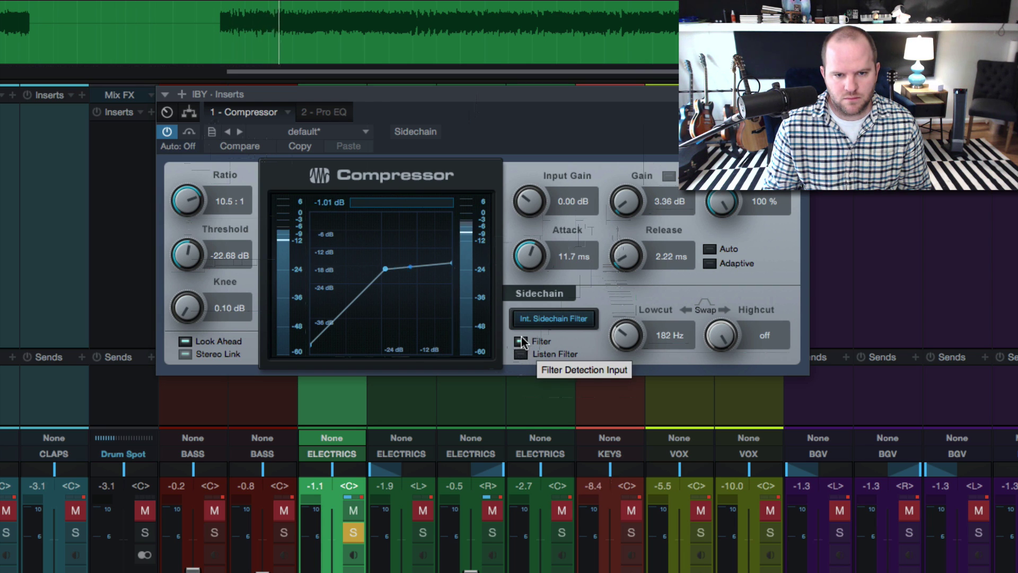
- Compare the compression without and with the sidechain filter, leave the filter on, and lower the threshold to -28.68 dB
{"action": "left_click", "coordinate": [521, 341]}
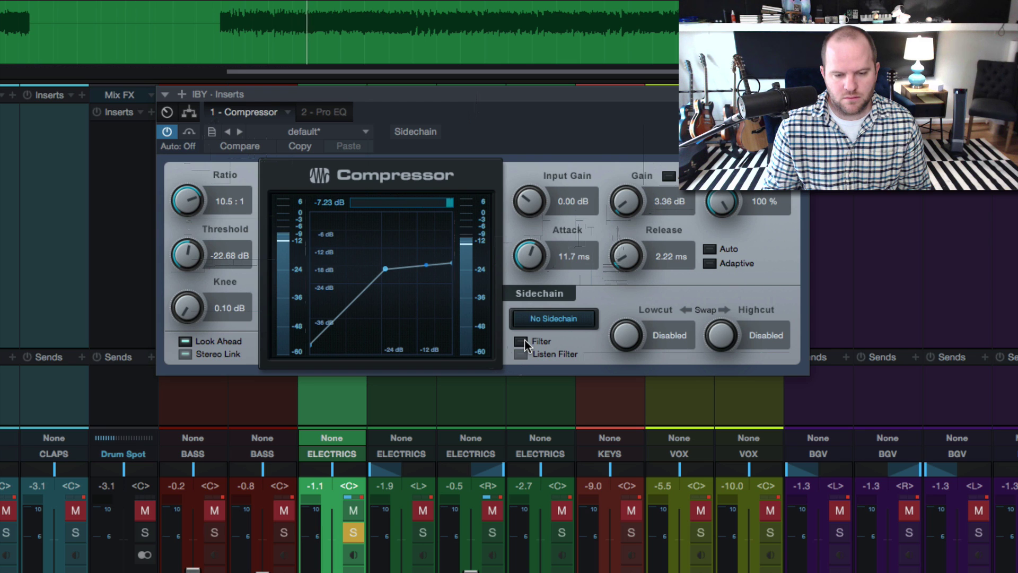
{"action": "left_click", "coordinate": [524, 339]}
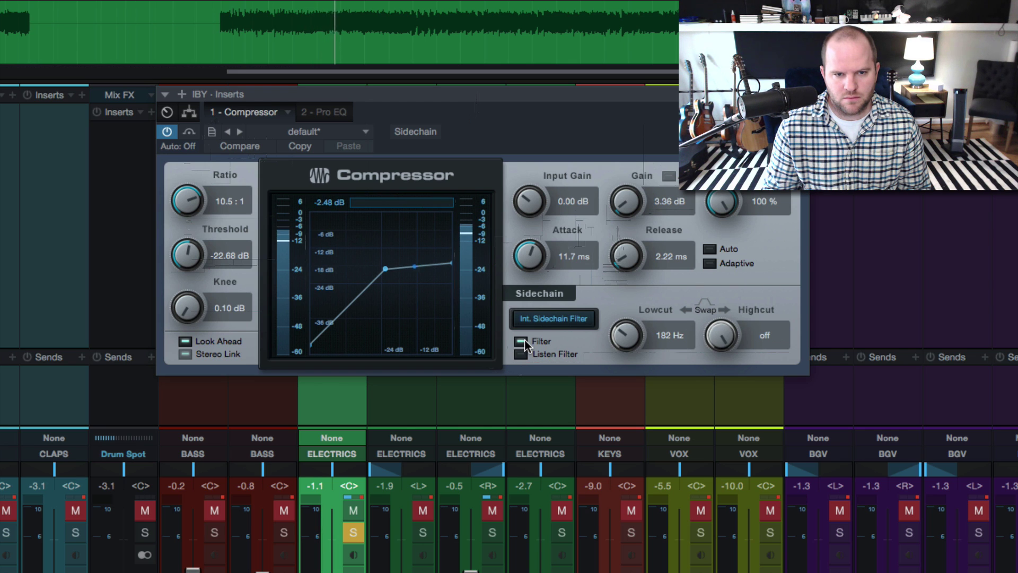
{"action": "left_click_drag", "start_coordinate": [188, 253], "coordinate": [189, 271]}
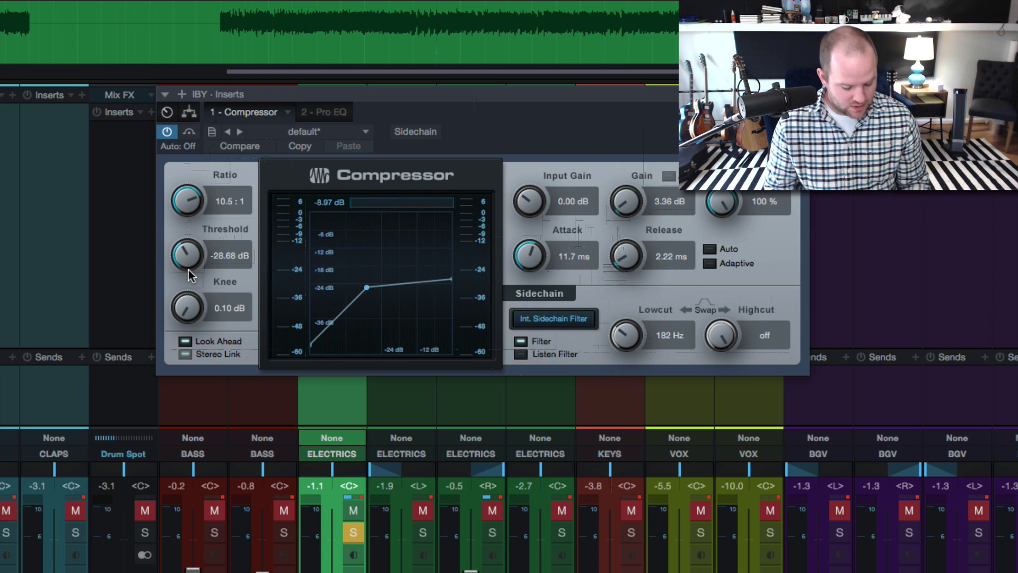
{"action": "mouse_move", "coordinate": [502, 88]}
{"action": "left_mouse_down"}
{"action": "mouse_move", "coordinate": [486, 83]}
{"action": "mouse_move", "coordinate": [495, 86]}
{"action": "left_mouse_up"}
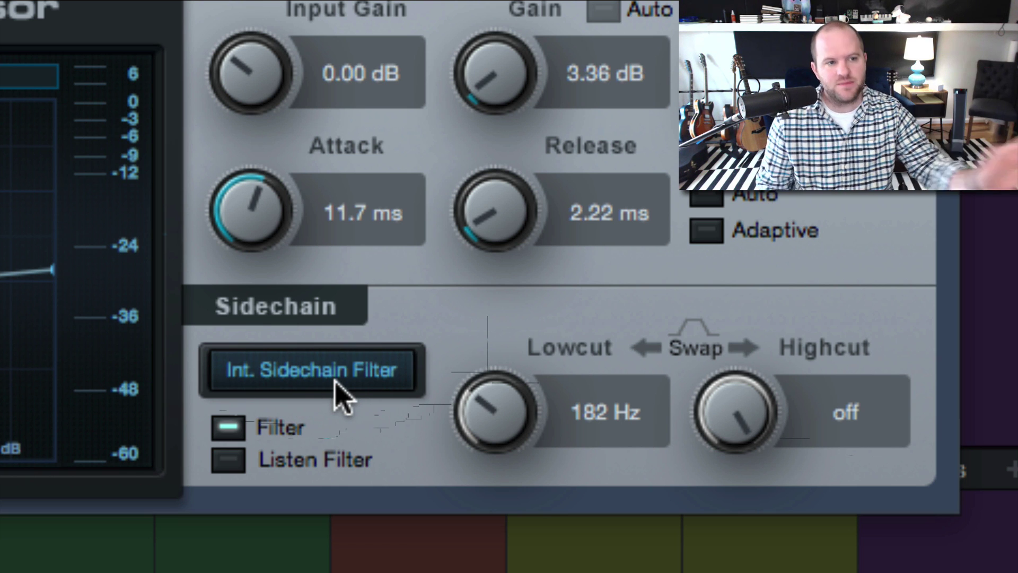
- Audition the sidechain signal with Listen Filter while sweeping Lowcut down to off and back up to 290 Hz
{"action": "left_click", "coordinate": [231, 459]}
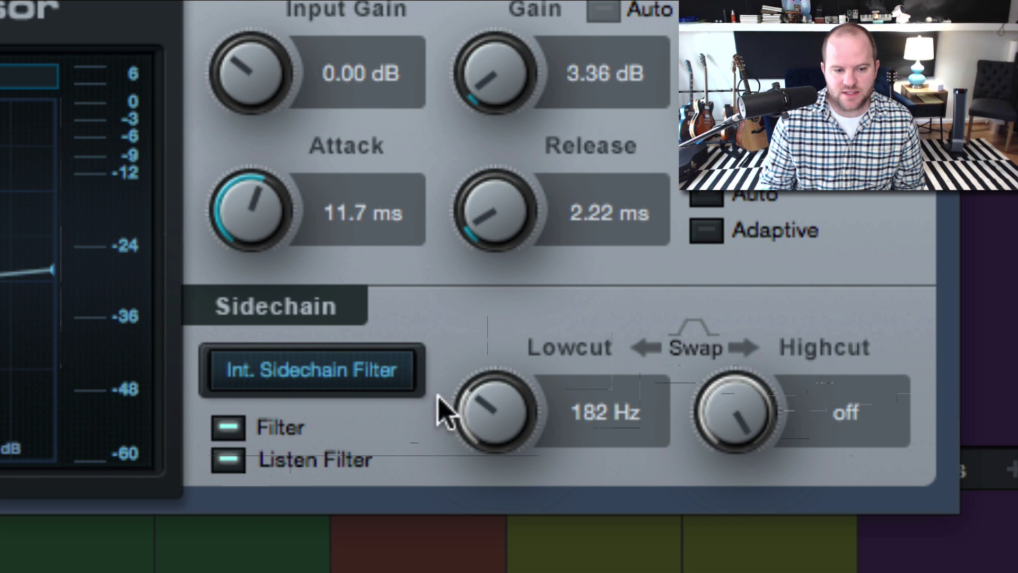
{"action": "left_click", "coordinate": [235, 427]}
{"action": "left_click", "coordinate": [236, 426]}
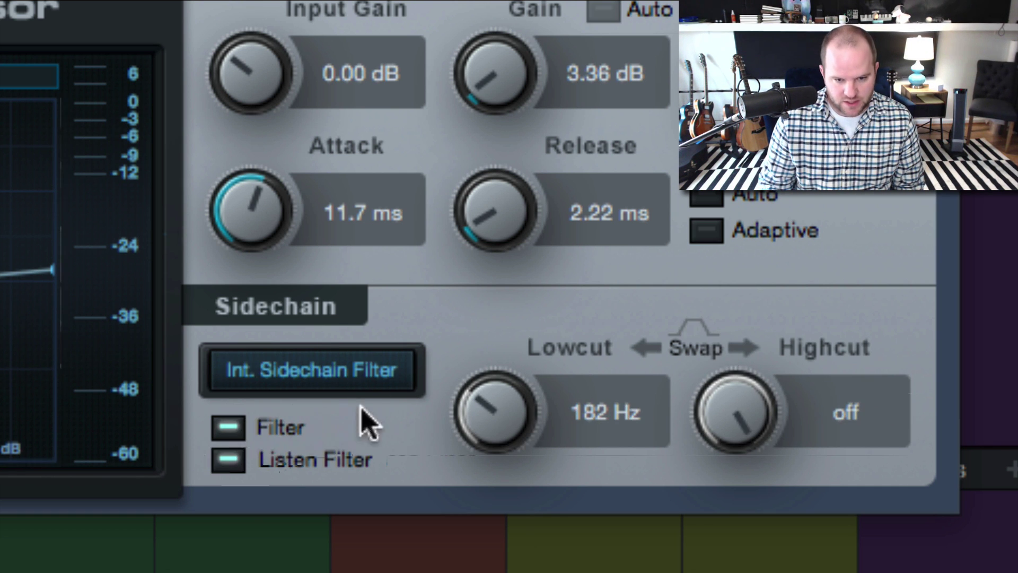
{"action": "left_click_drag", "start_coordinate": [472, 415], "coordinate": [505, 514]}
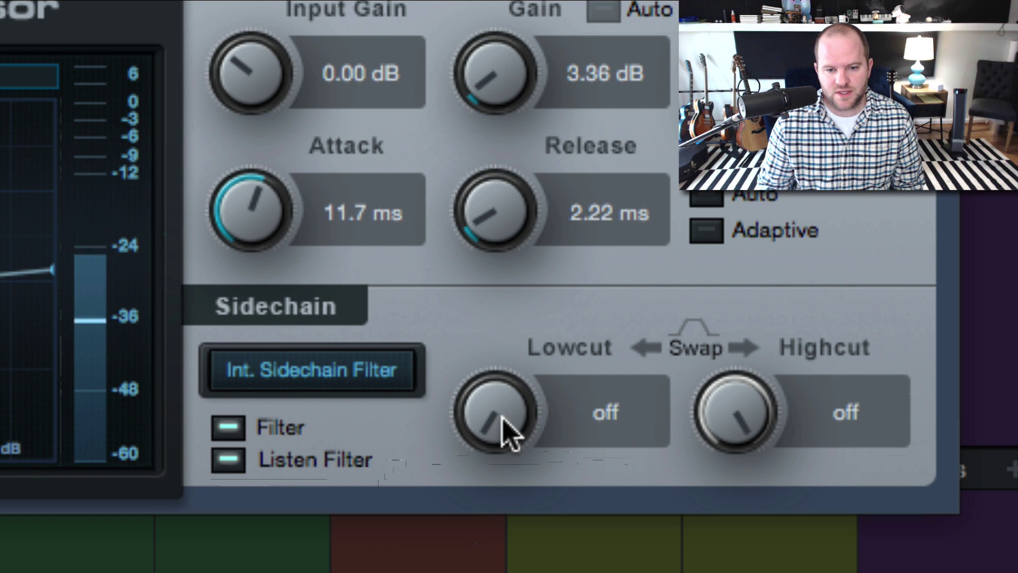
{"action": "left_click_drag", "start_coordinate": [507, 433], "coordinate": [456, 200]}
{"action": "left_click_drag", "start_coordinate": [491, 400], "coordinate": [427, 332]}
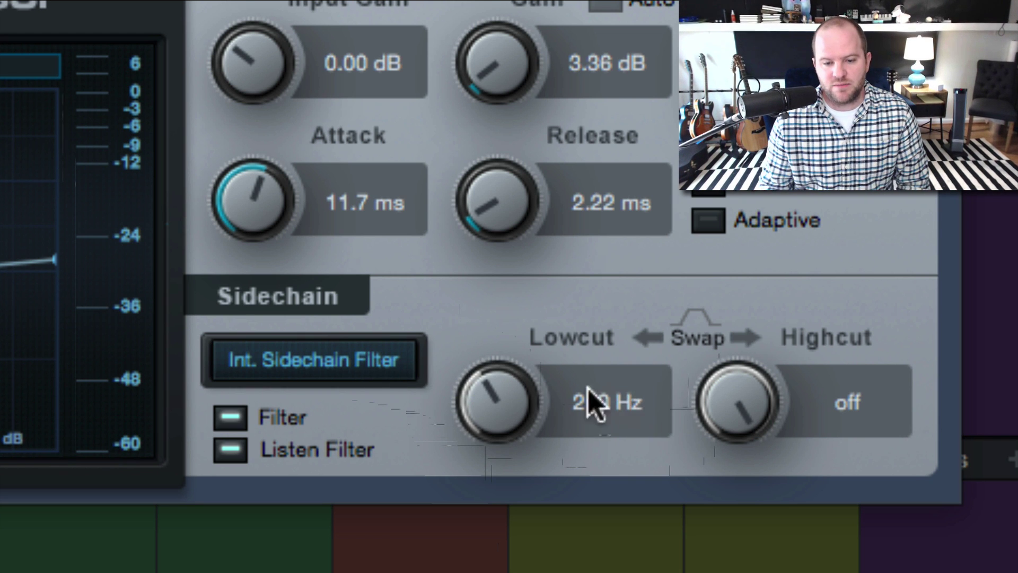
- Enter exactly 300 Hz as the sidechain filter's Lowcut frequency
{"action": "double_click", "coordinate": [603, 404]}
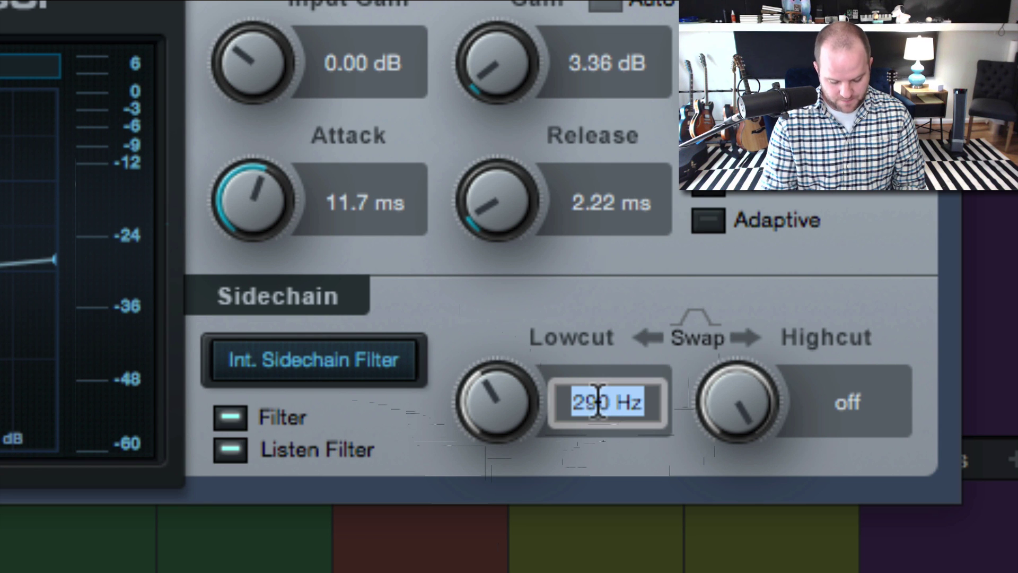
{"action": "type", "text": "3909"}
{"action": "key", "text": "BackSpace"}
{"action": "key", "text": "BackSpace"}
{"action": "type", "text": "0"}
{"action": "key", "text": "Return"}
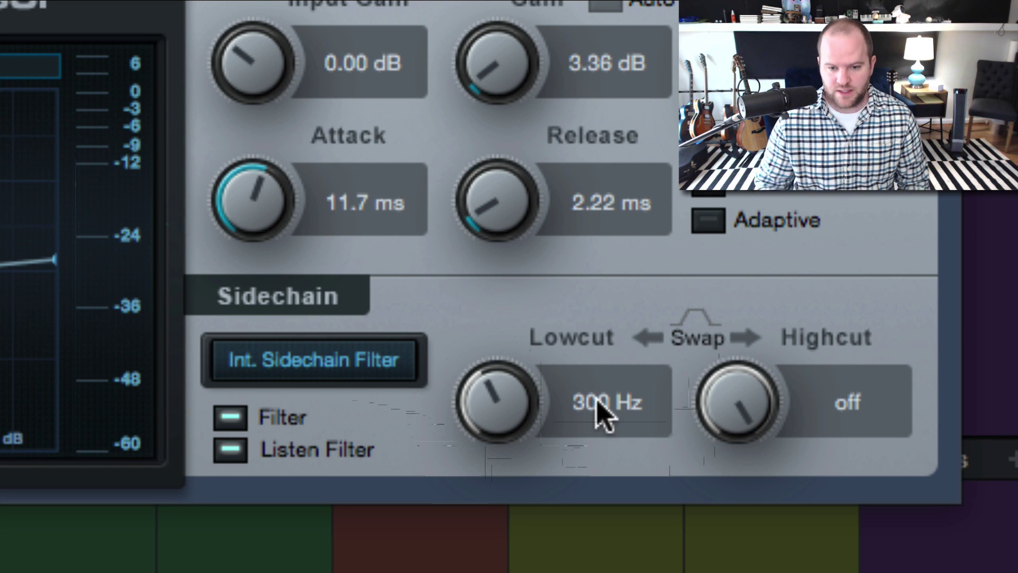
- Toggle Listen Filter and play the guitar to hear the detection signal with the new Lowcut, leaving Listen Filter off
{"action": "left_click", "coordinate": [264, 449]}
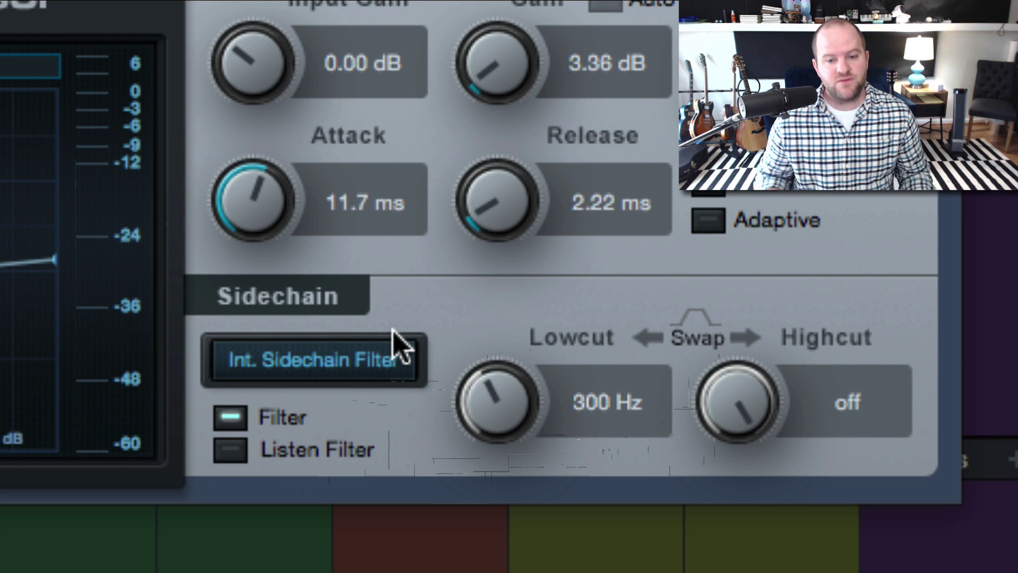
{"action": "left_click", "coordinate": [249, 441]}
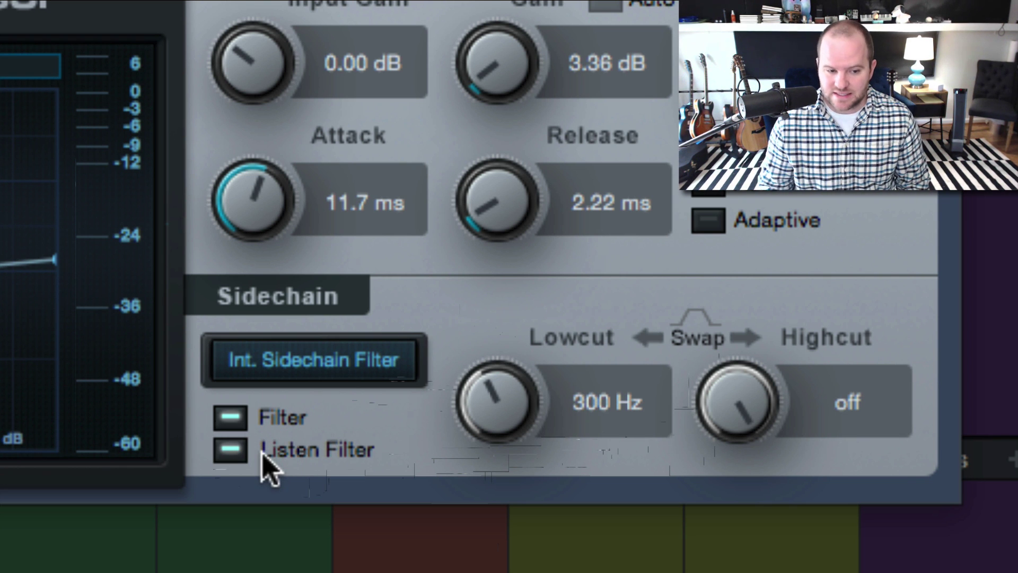
{"action": "key", "text": "space"}
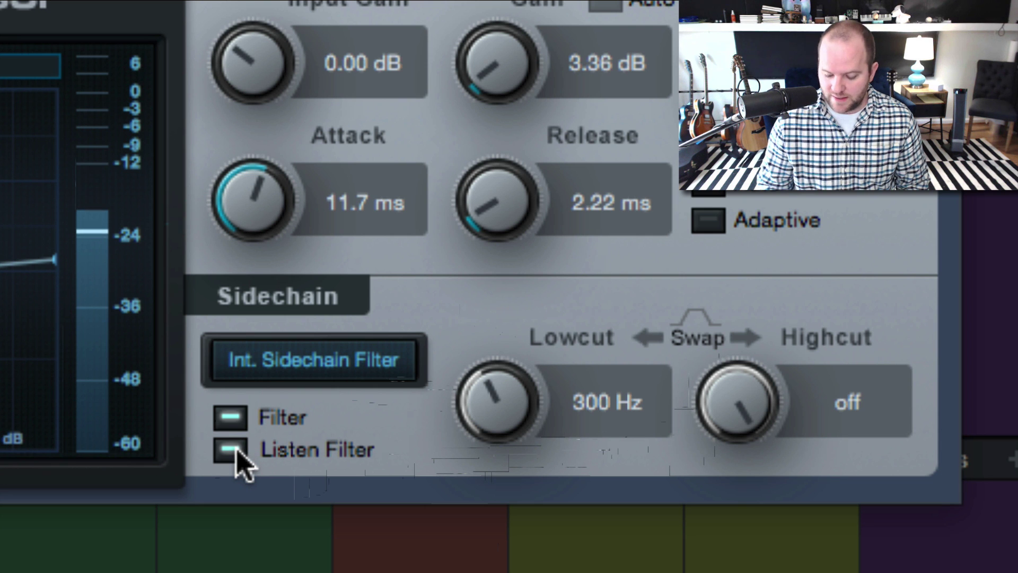
{"action": "left_click", "coordinate": [236, 449]}
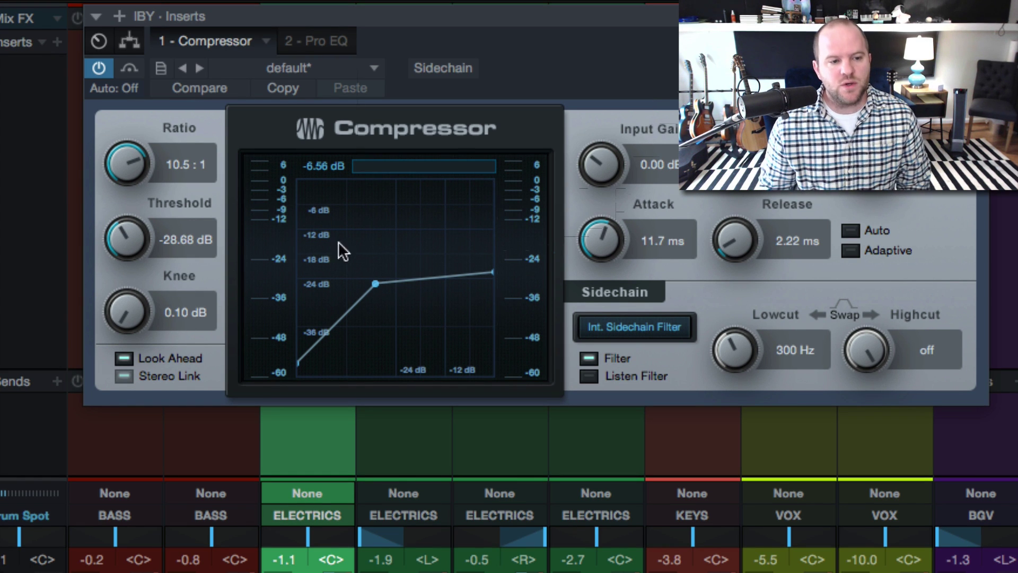
- Set the Compressor's ratio to 8.7:1, try a threshold of -20.04 dB, and lower it to -29.64 dB during playback
{"action": "left_click_drag", "start_coordinate": [128, 157], "coordinate": [120, 176]}
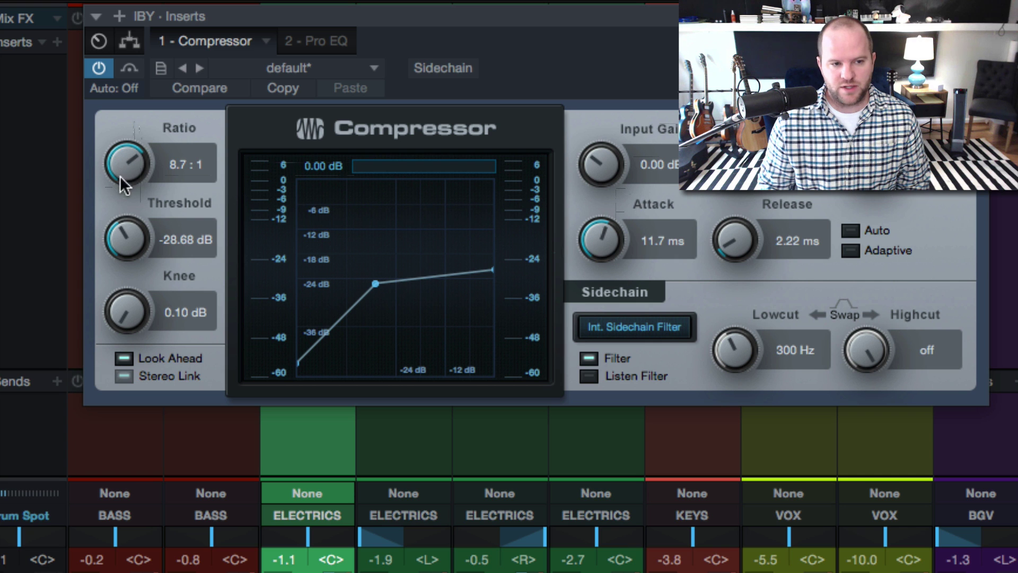
{"action": "left_click_drag", "start_coordinate": [123, 240], "coordinate": [118, 187]}
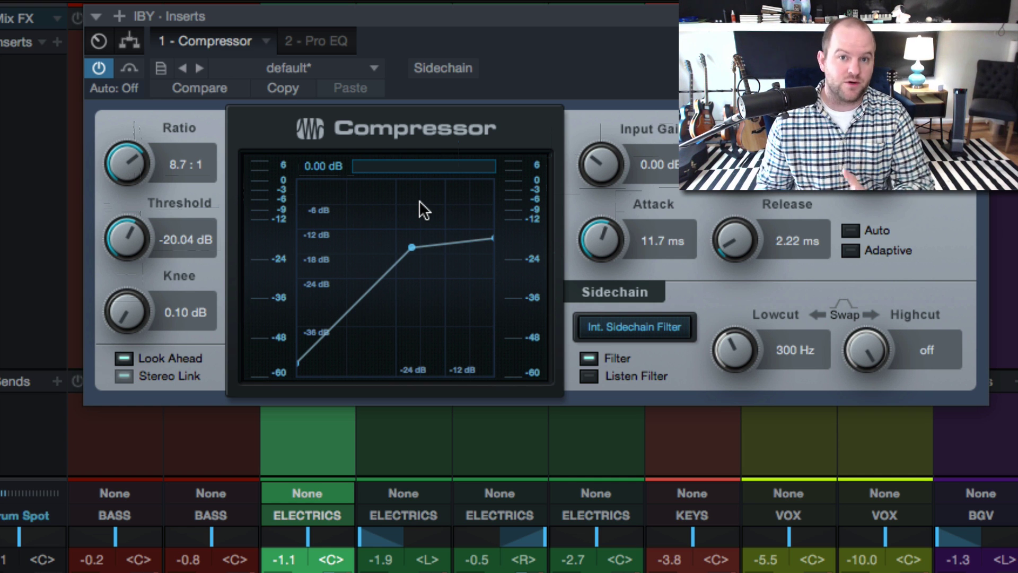
{"action": "key", "text": "space"}
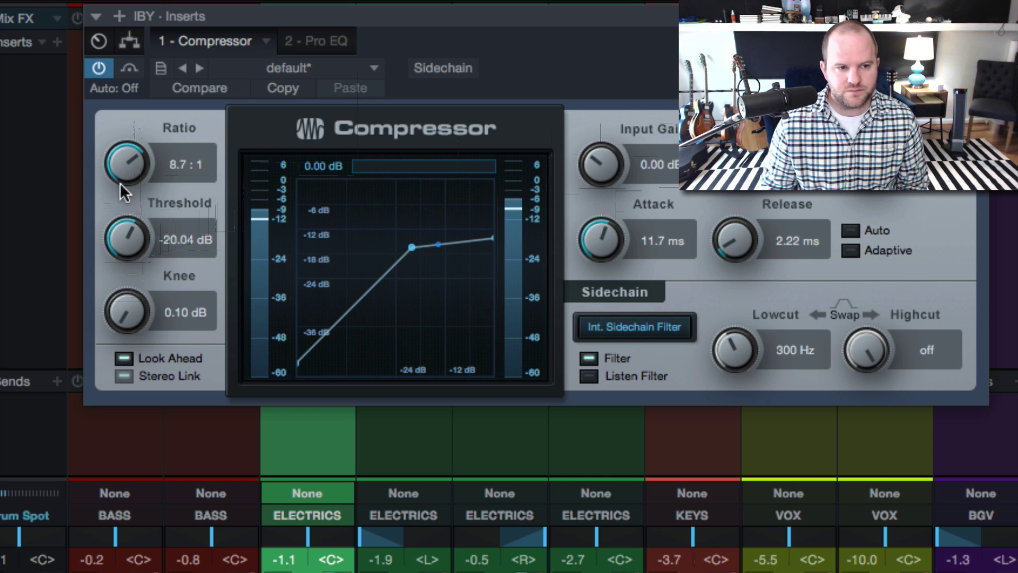
{"action": "left_click_drag", "start_coordinate": [123, 220], "coordinate": [123, 269]}
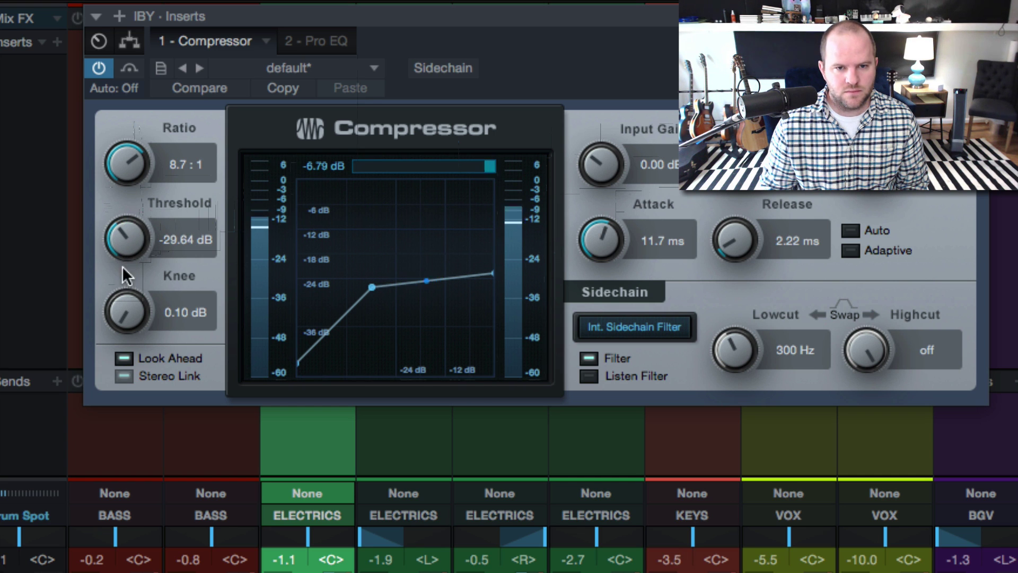
- Fine-tune the Compressor during playback to 11.2 ms attack, 7.2:1 ratio, -29.16 dB threshold and 3.00 ms release
{"action": "mouse_move", "coordinate": [597, 237]}
{"action": "left_mouse_down"}
{"action": "mouse_move", "coordinate": [589, 212]}
{"action": "mouse_move", "coordinate": [592, 233]}
{"action": "left_mouse_up"}
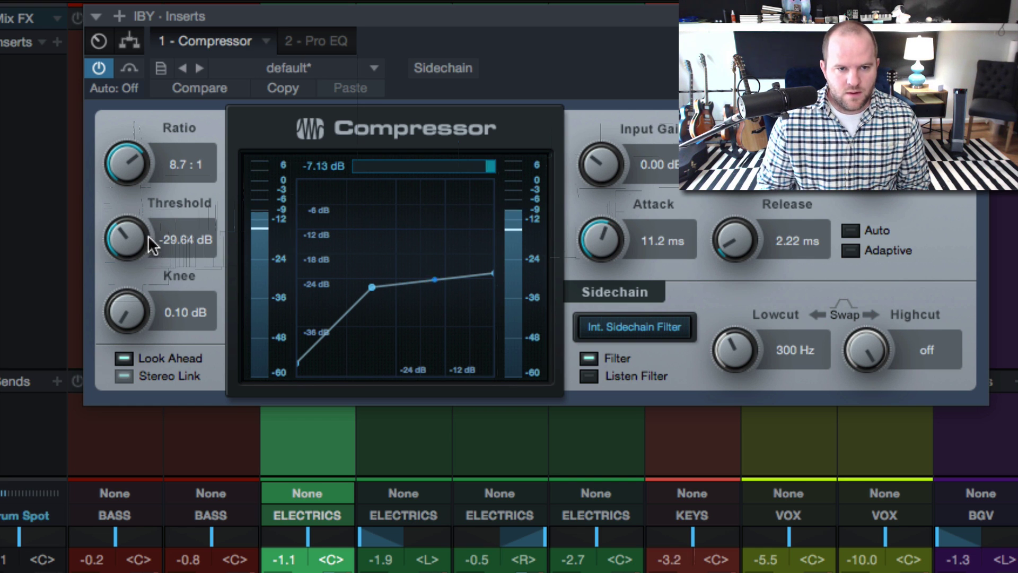
{"action": "left_click_drag", "start_coordinate": [125, 160], "coordinate": [130, 170]}
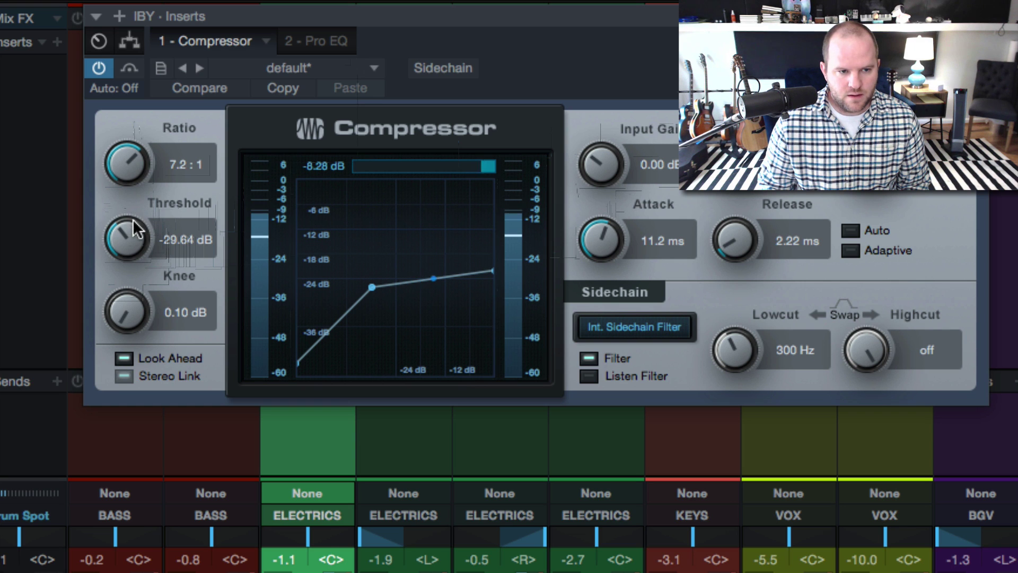
{"action": "left_click_drag", "start_coordinate": [130, 233], "coordinate": [132, 229]}
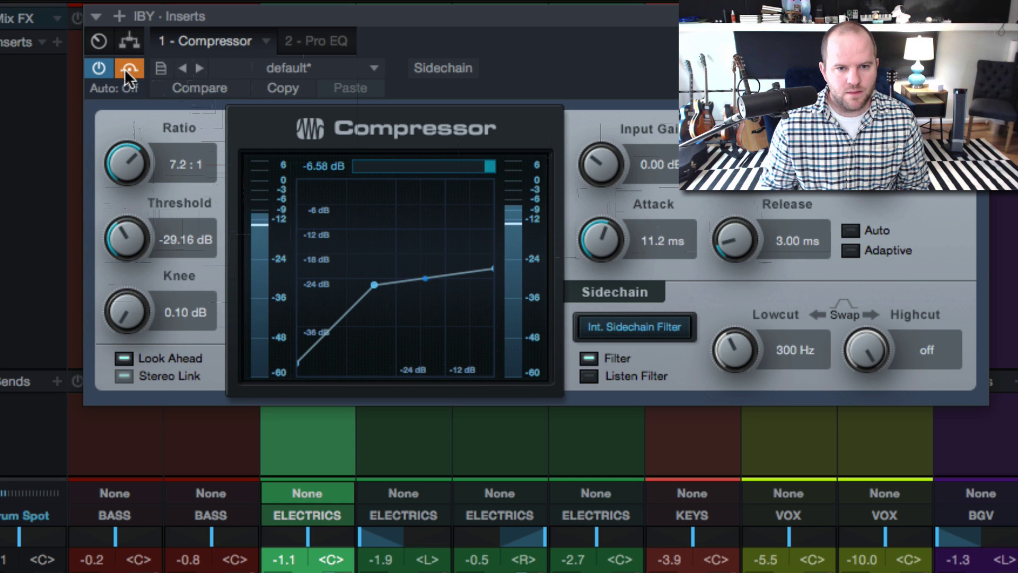
- Compare the compressed guitar with the unprocessed sound by switching the Compressor off and on and toggling its Bypass
{"action": "left_click", "coordinate": [89, 68]}
{"action": "left_click", "coordinate": [89, 69]}
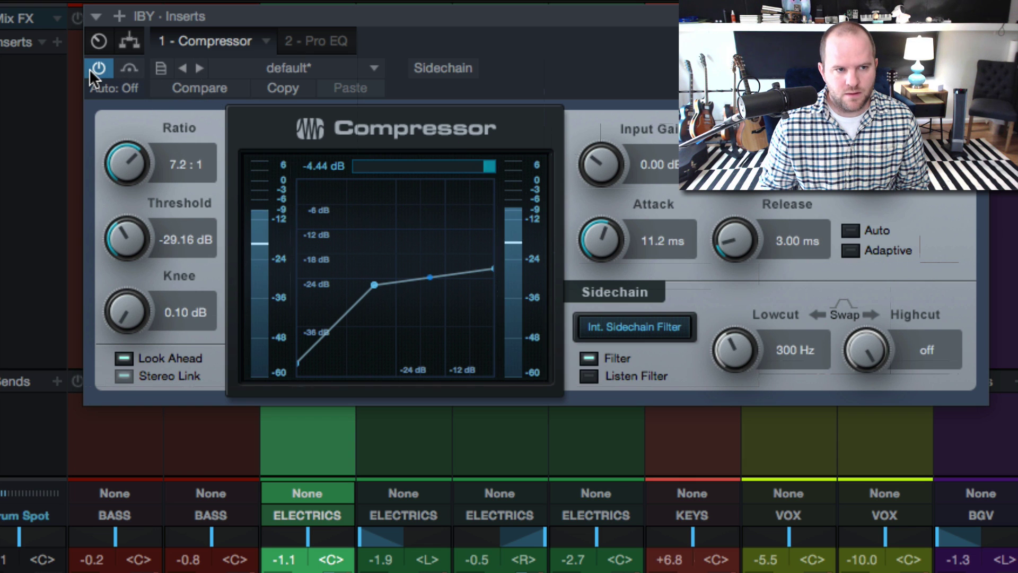
{"action": "left_click", "coordinate": [129, 70]}
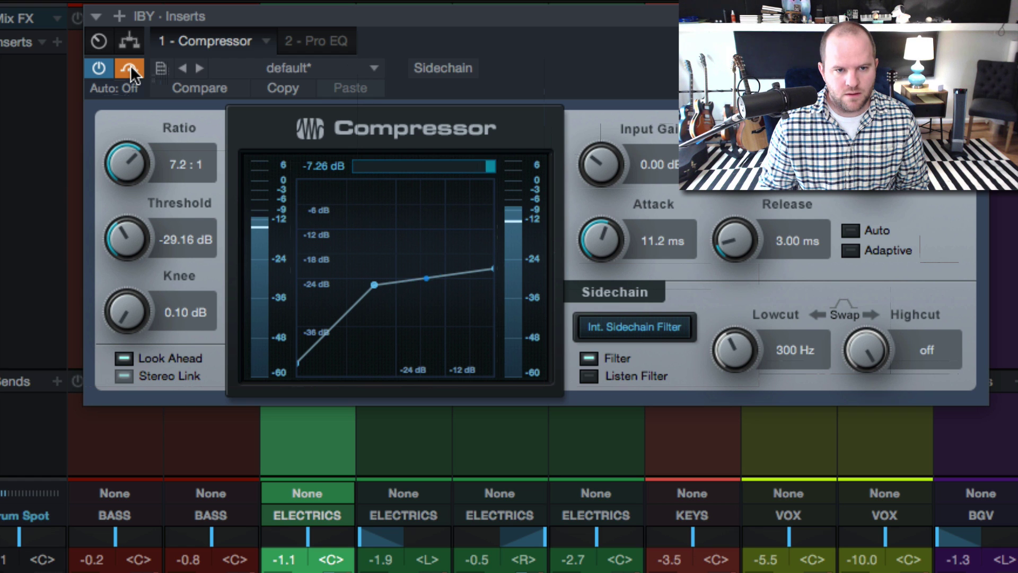
- Turn off the Compressor's bypass and retune it during playback to 44.2 ms attack, 9.9:1 ratio and -30.84 dB threshold
{"action": "left_click", "coordinate": [131, 70]}
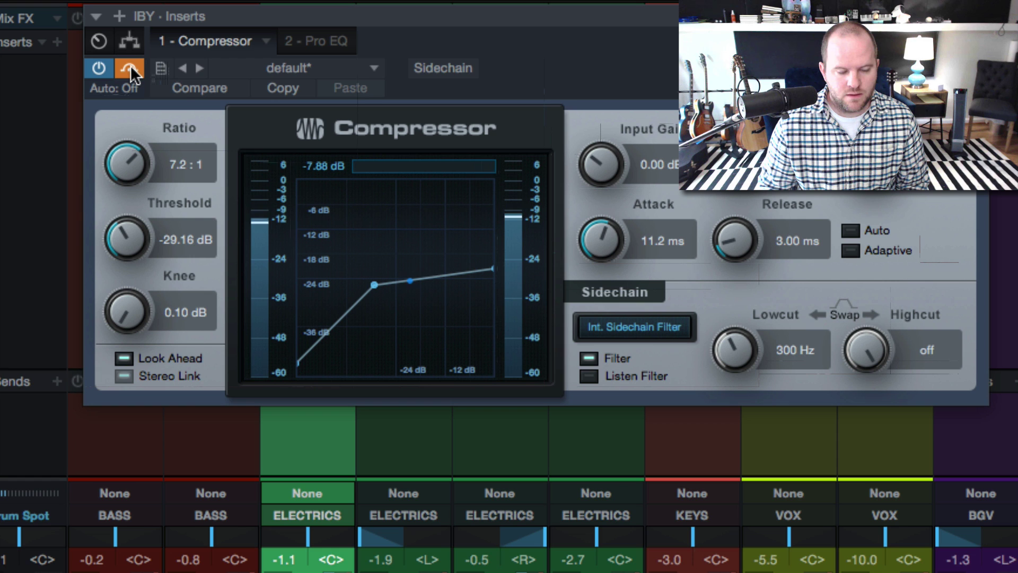
{"action": "left_click", "coordinate": [130, 69]}
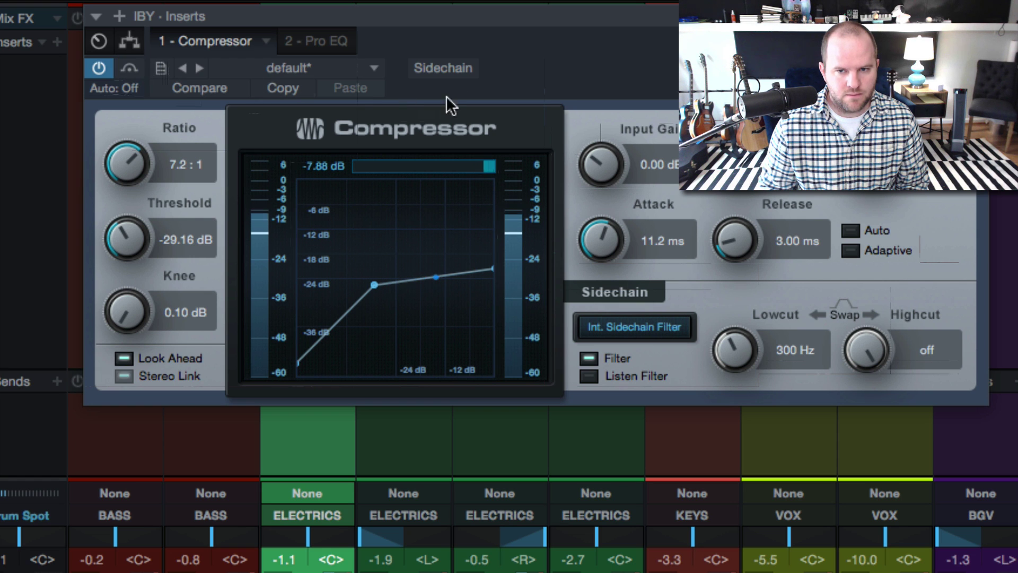
{"action": "left_click_drag", "start_coordinate": [607, 228], "coordinate": [590, 176]}
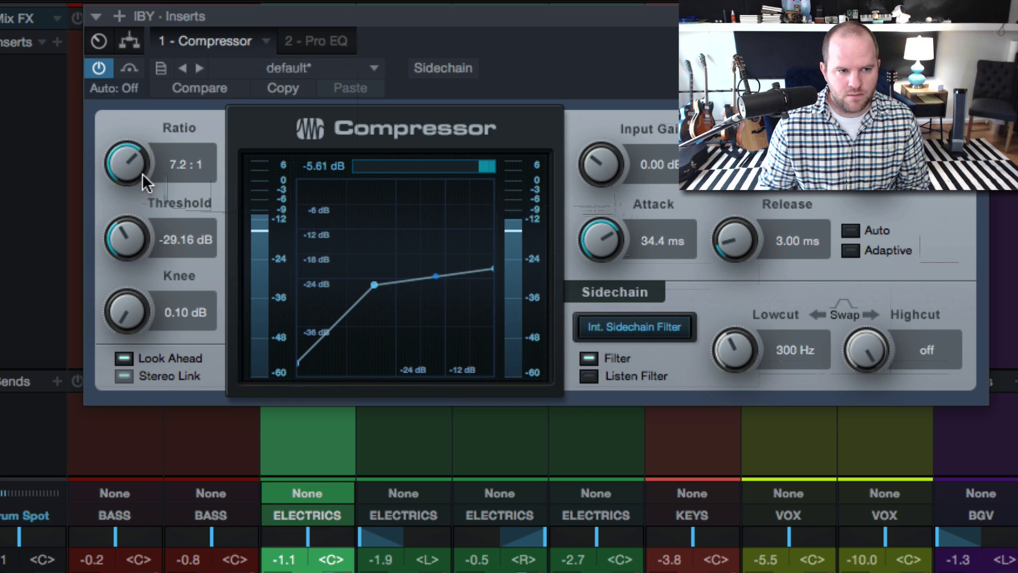
{"action": "left_click_drag", "start_coordinate": [128, 161], "coordinate": [125, 153]}
{"action": "mouse_move", "coordinate": [590, 234]}
{"action": "left_mouse_down"}
{"action": "mouse_move", "coordinate": [583, 214]}
{"action": "mouse_move", "coordinate": [583, 224]}
{"action": "left_mouse_up"}
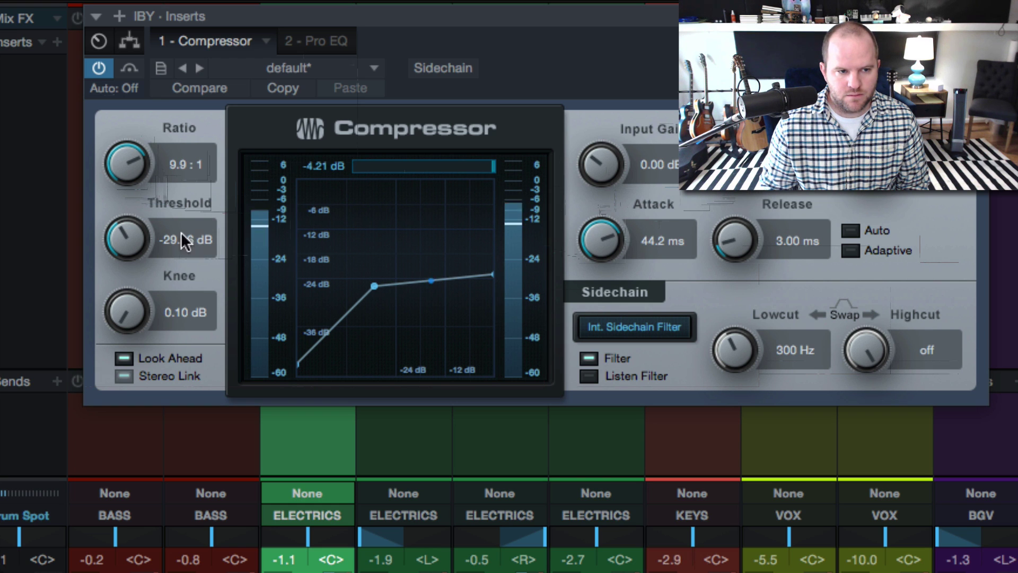
{"action": "left_click_drag", "start_coordinate": [132, 236], "coordinate": [133, 246]}
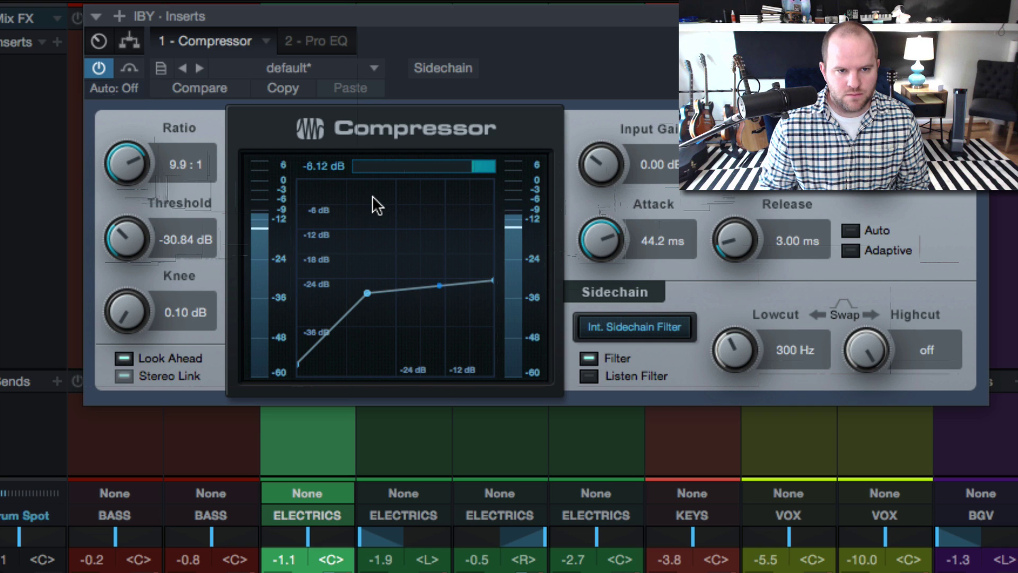
- Compare the guitar with the Compressor off and on during playback, and set its release to 5.52 ms
{"action": "left_click", "coordinate": [104, 70]}
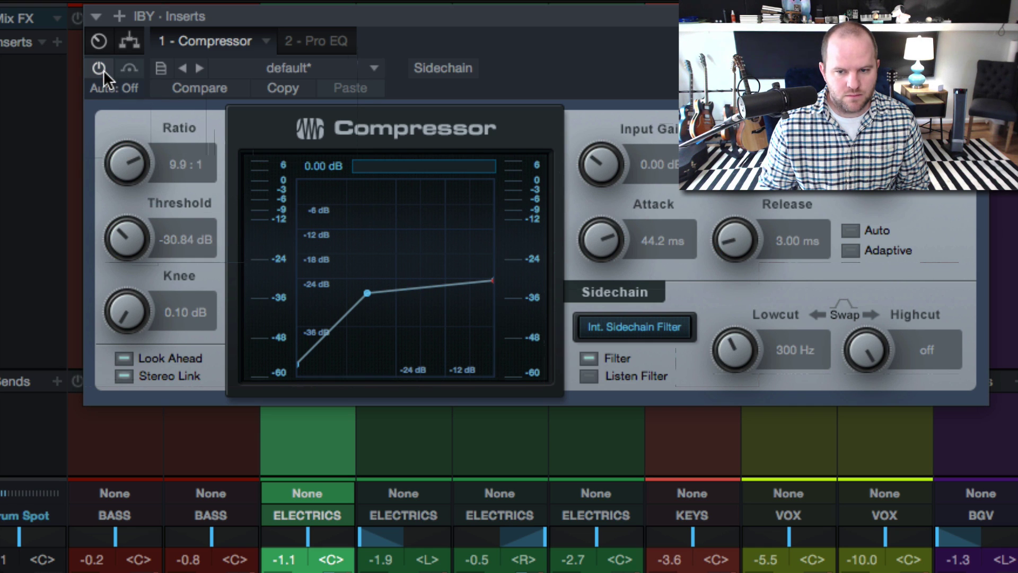
{"action": "left_click", "coordinate": [103, 70]}
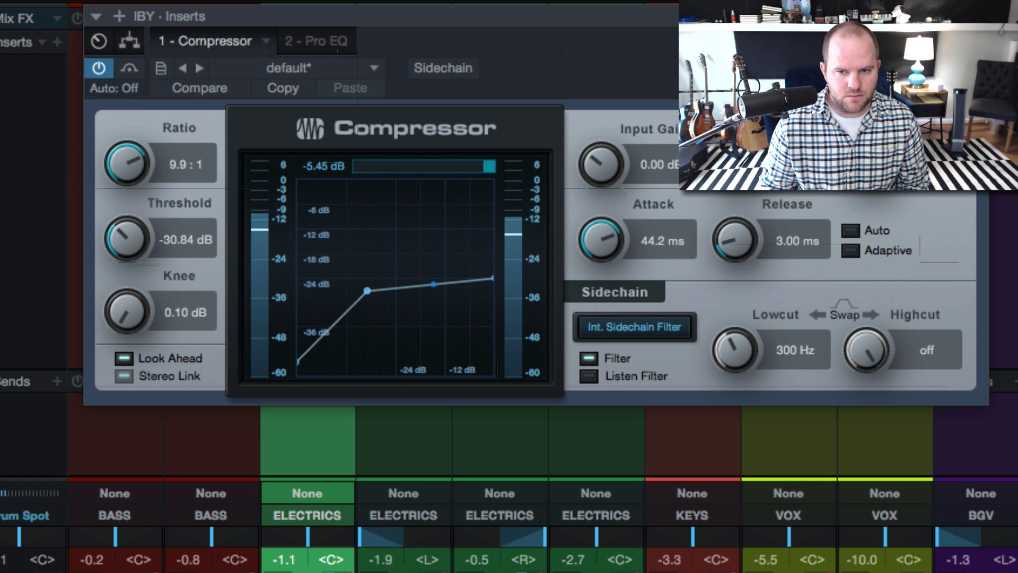
{"action": "left_click_drag", "start_coordinate": [729, 234], "coordinate": [726, 212]}
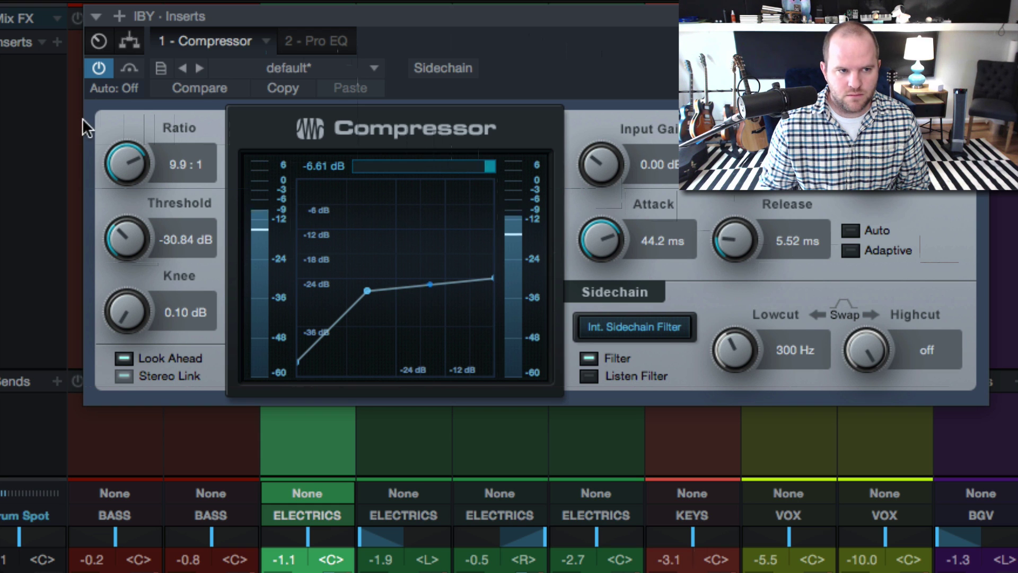
{"action": "left_click", "coordinate": [119, 68]}
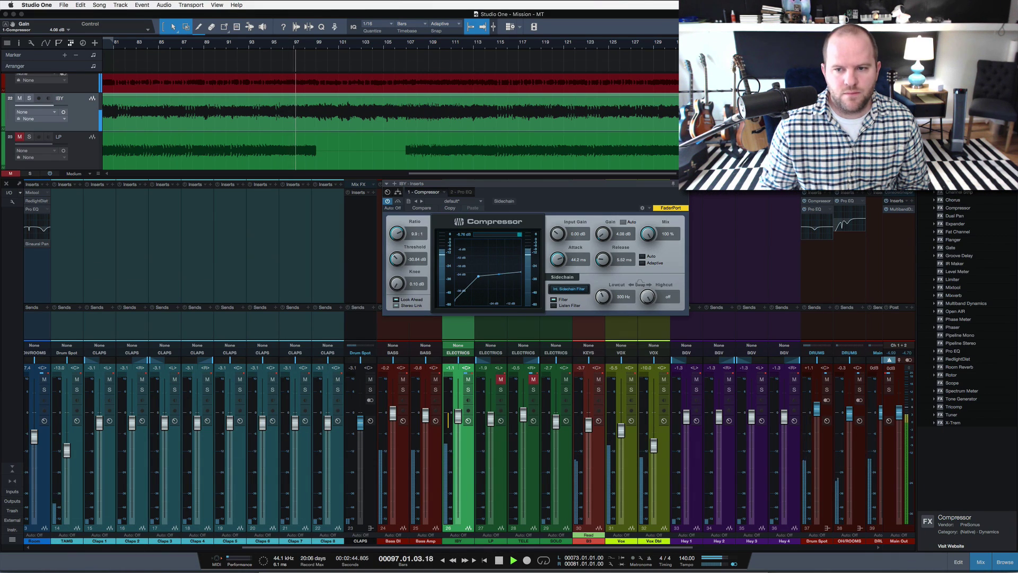
- Close the Compressor window, save the song, and stop playback with the position at the opening marker
{"action": "key", "text": "Escape"}
{"action": "key", "text": "super+s"}
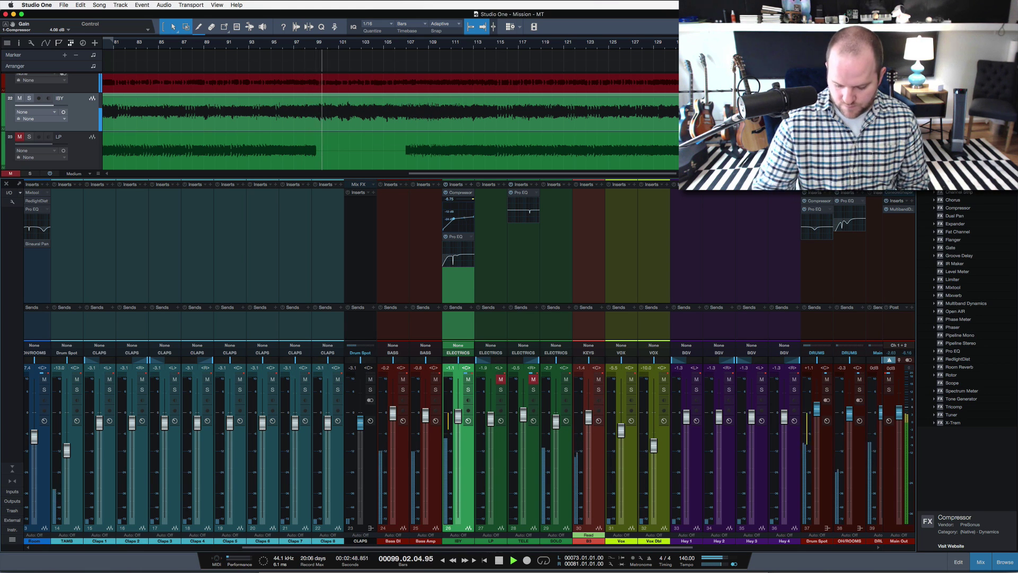
{"action": "key", "text": "space"}
{"action": "key", "text": "Home"}
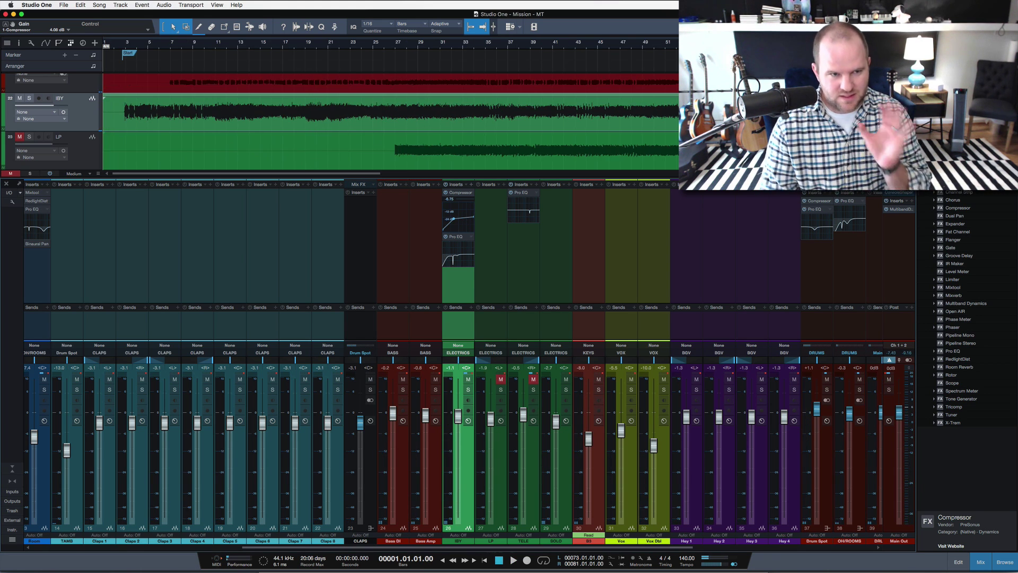
{"action": "key", "text": "n"}
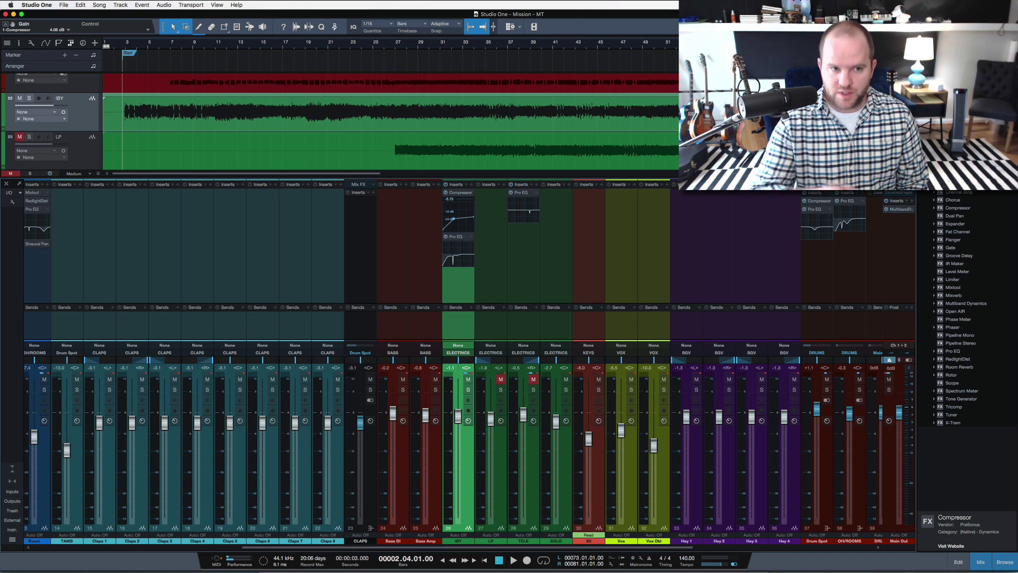
- Play the song's opening from the marker to hear the compressed IBY guitar in the mix
{"action": "scroll", "coordinate": [313, 122], "scroll_direction": "down", "scroll_amount": 5}
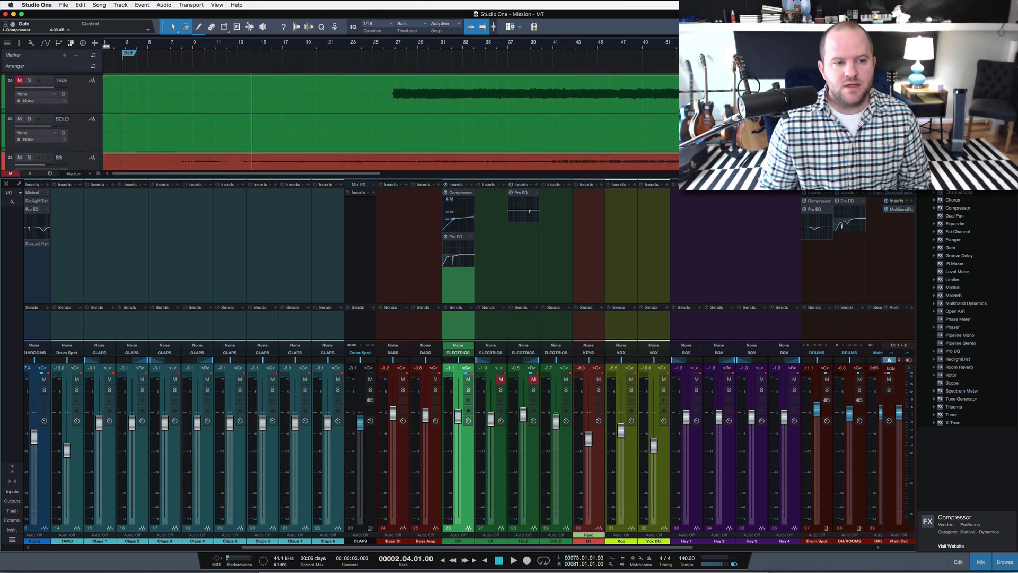
{"action": "scroll", "coordinate": [252, 122], "scroll_direction": "up", "scroll_amount": 9}
{"action": "scroll", "coordinate": [252, 122], "scroll_direction": "down", "scroll_amount": 3}
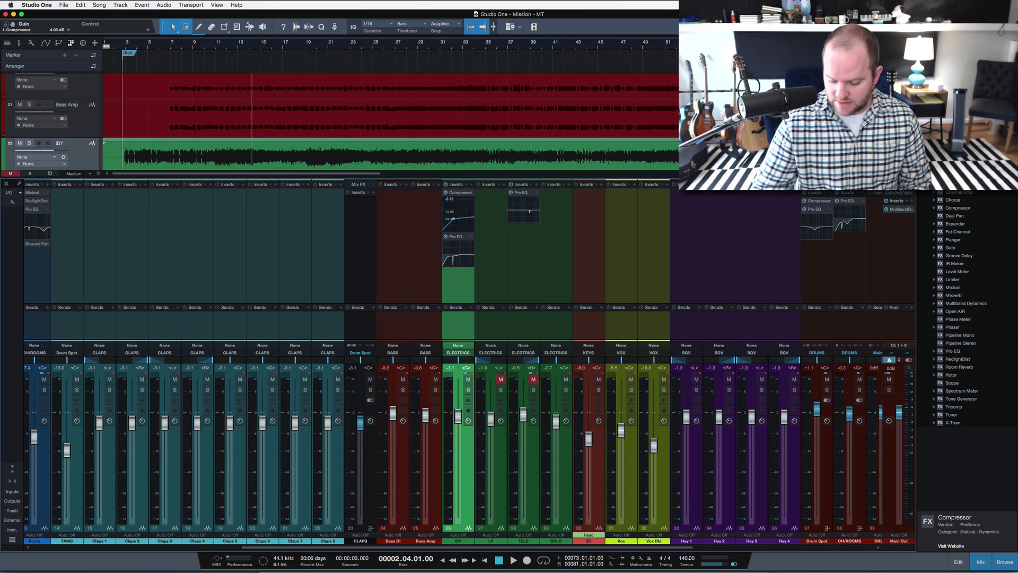
{"action": "key", "text": "space"}
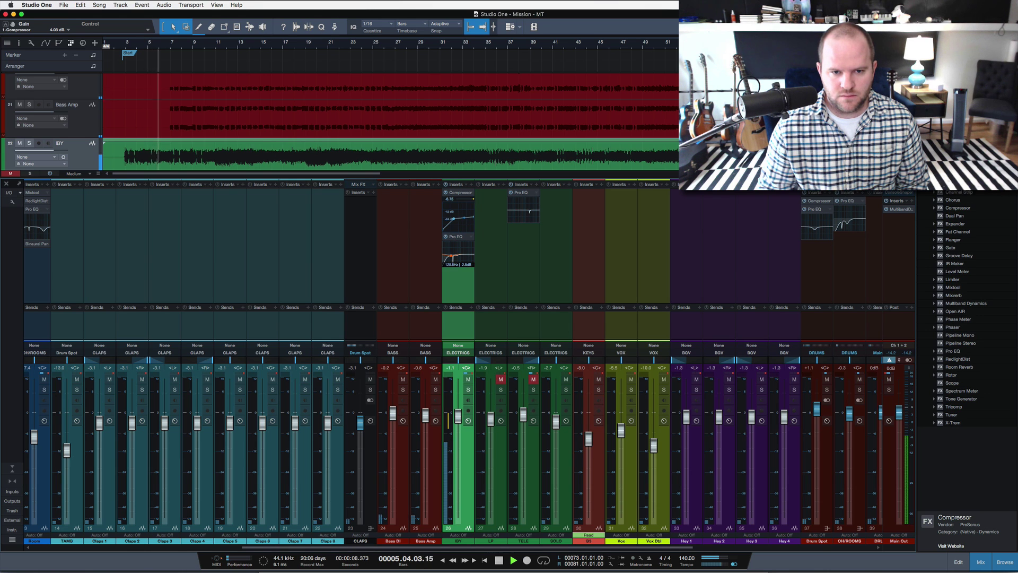
{"action": "key", "text": "space"}
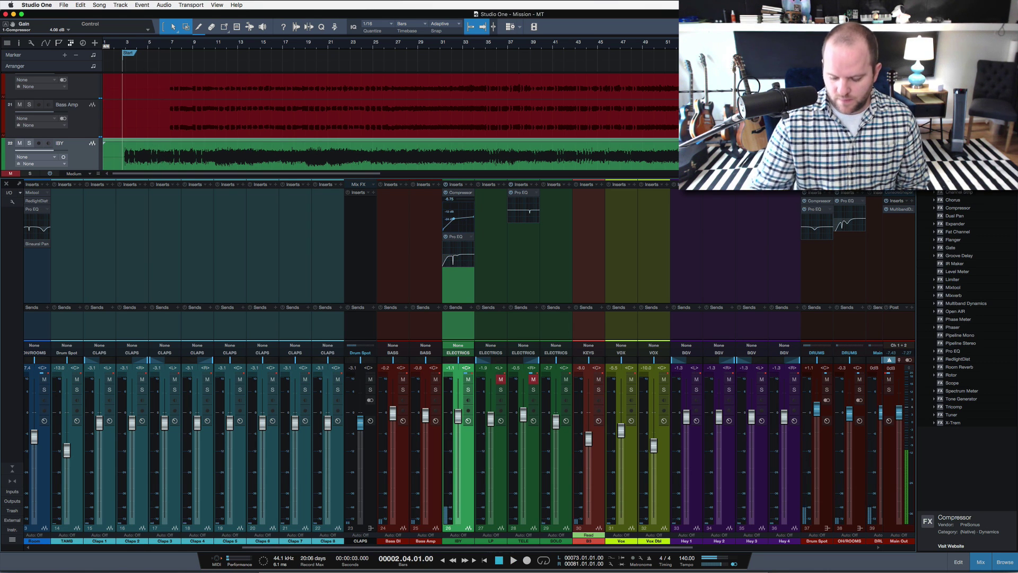
- In the IBY guitar's Pro EQ, set the LF band to -6.35 dB at 211 Hz with a Q of 1.00 during playback
{"action": "key", "text": "F11"}
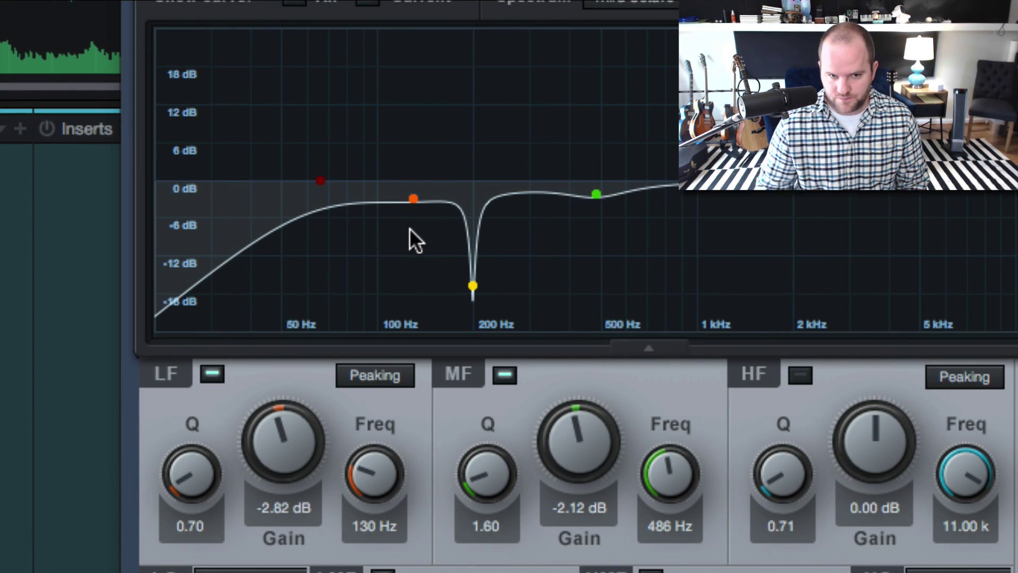
{"action": "key", "text": "space"}
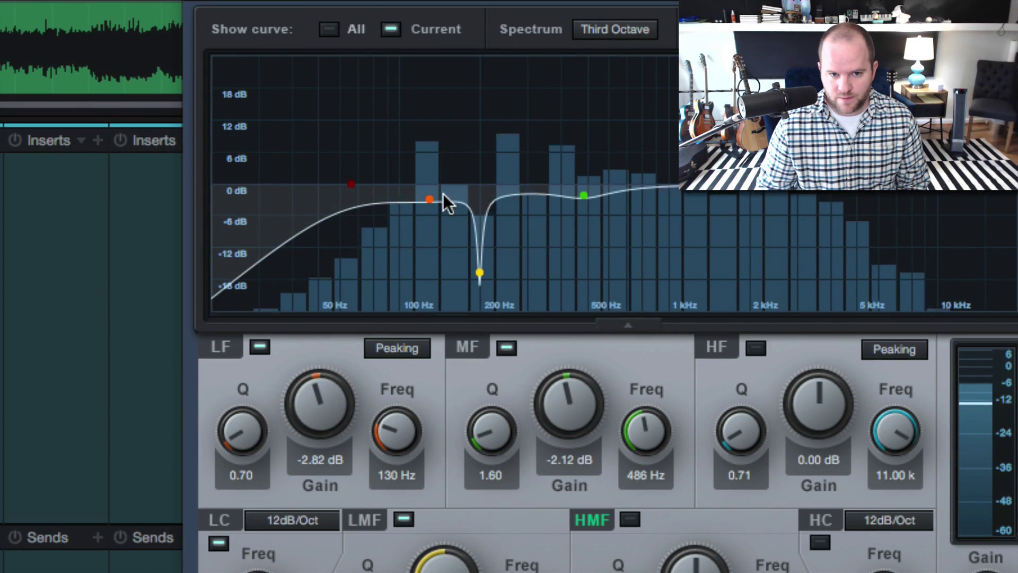
{"action": "left_click_drag", "start_coordinate": [426, 200], "coordinate": [485, 216]}
{"action": "scroll", "coordinate": [432, 197], "scroll_direction": "down", "scroll_amount": 3}
{"action": "scroll", "coordinate": [466, 234], "scroll_direction": "down", "scroll_amount": 8}
{"action": "scroll", "coordinate": [466, 234], "scroll_direction": "up", "scroll_amount": 6}
{"action": "scroll", "coordinate": [466, 235], "scroll_direction": "down", "scroll_amount": 2}
- Boost the Pro EQ's HMF band by about 2 dB near 5 kHz, replay the section and save the song
{"action": "left_click_drag", "start_coordinate": [827, 184], "coordinate": [828, 166]}
{"action": "key", "text": "space"}
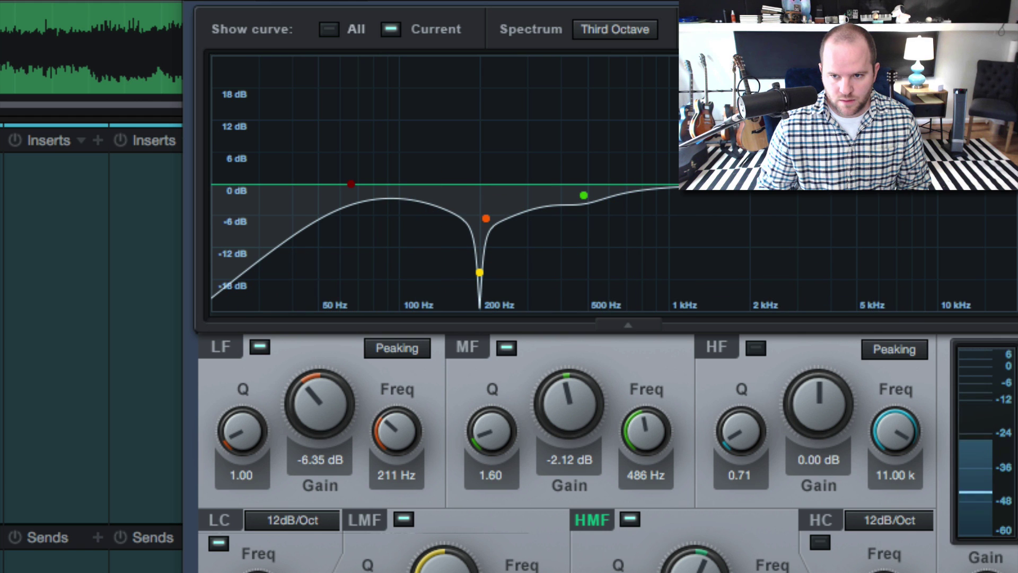
{"action": "key", "text": "space"}
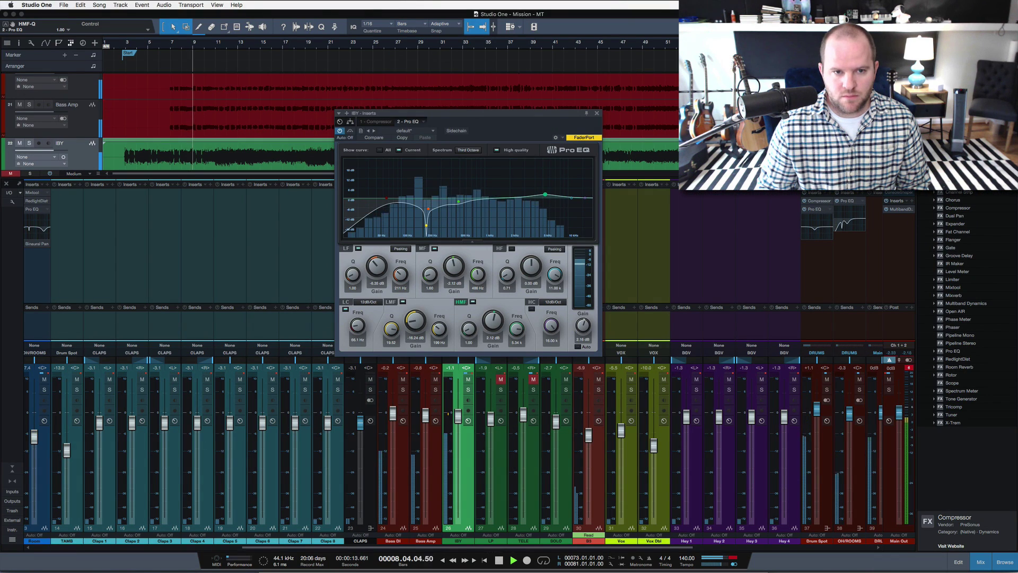
{"action": "key", "text": "super+s"}
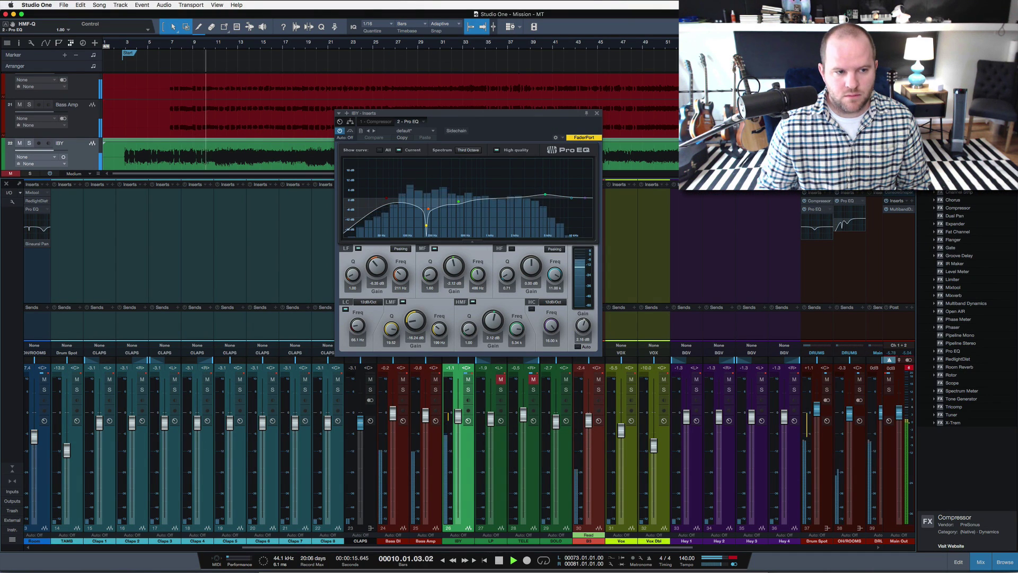
- Close the Pro EQ window, solo the IBY guitar channel during playback, and stop after listening
{"action": "scroll", "coordinate": [456, 450], "scroll_direction": "left", "scroll_amount": 2}
{"action": "scroll", "coordinate": [244, 445], "scroll_direction": "left", "scroll_amount": 1}
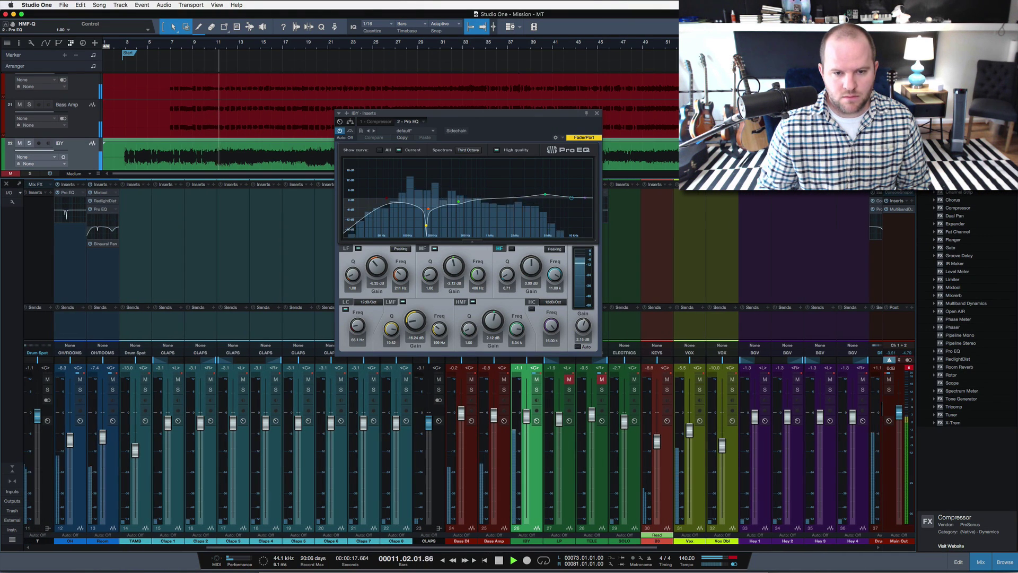
{"action": "key", "text": "Escape"}
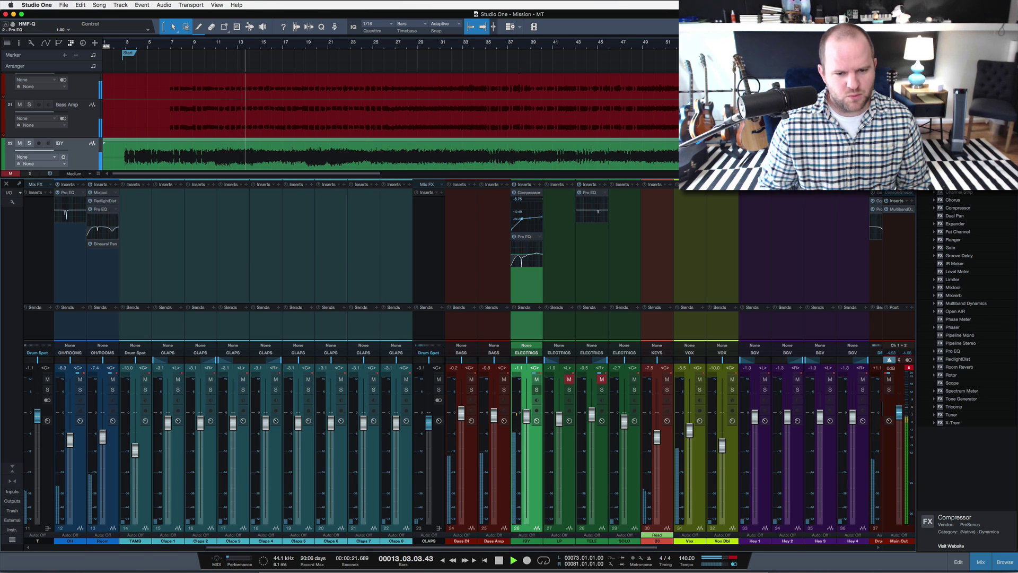
{"action": "left_click", "coordinate": [537, 389]}
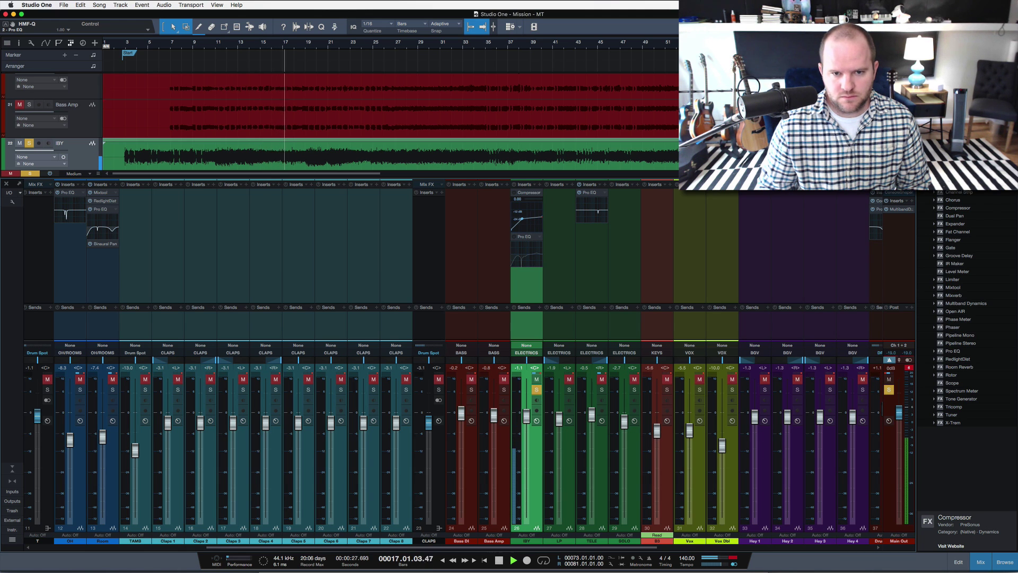
{"action": "key", "text": "space"}
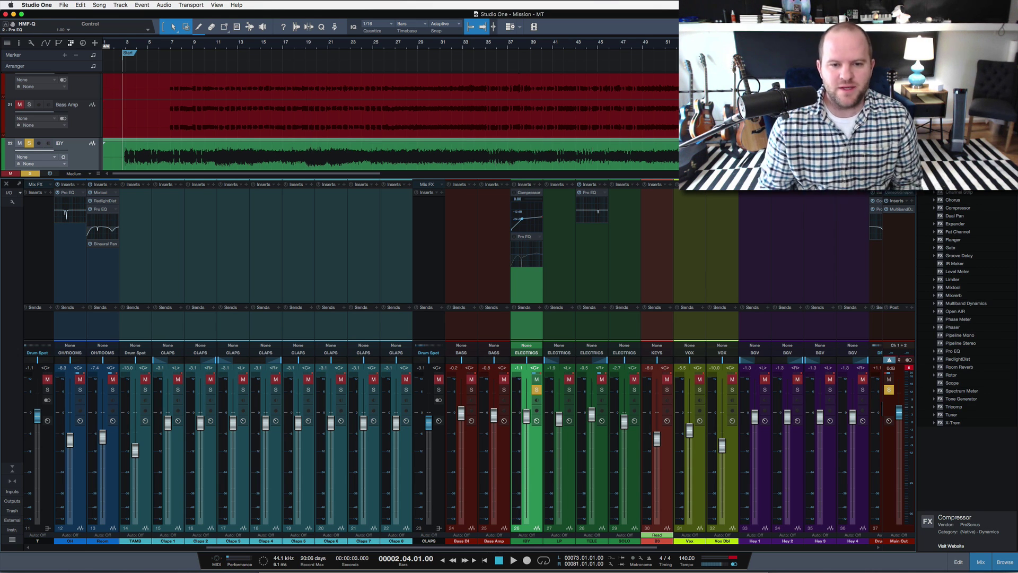
- Reopen the IBY guitar's Pro EQ and switch the effect back on
{"action": "double_click", "coordinate": [524, 236]}
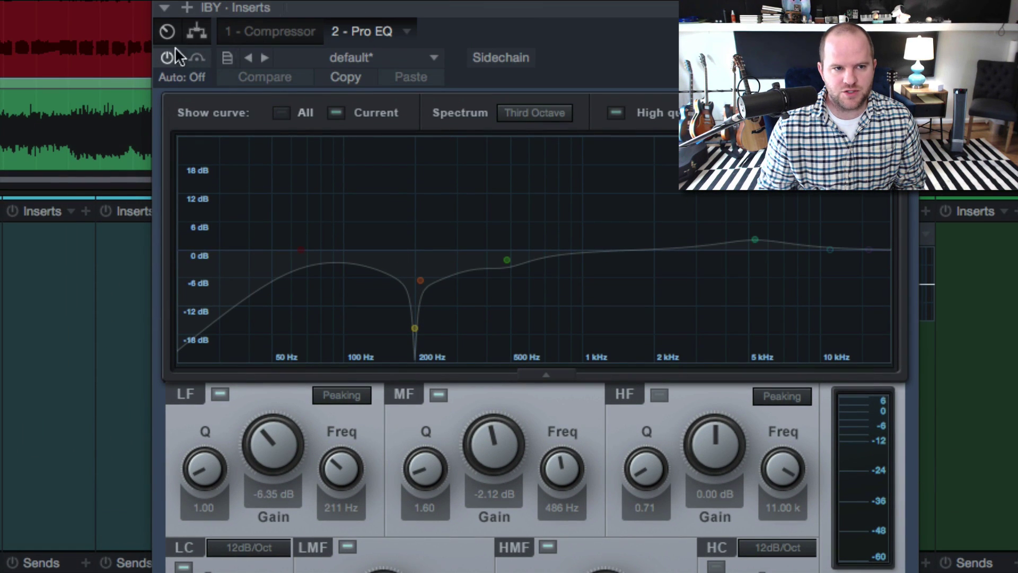
{"action": "left_click", "coordinate": [174, 53]}
{"action": "left_click", "coordinate": [170, 54]}
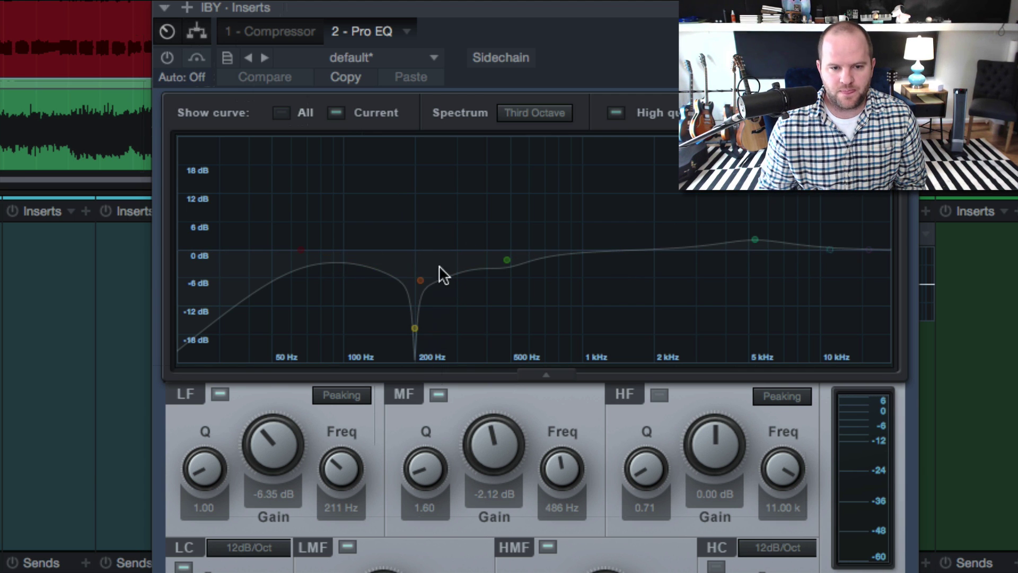
{"action": "left_click", "coordinate": [167, 56]}
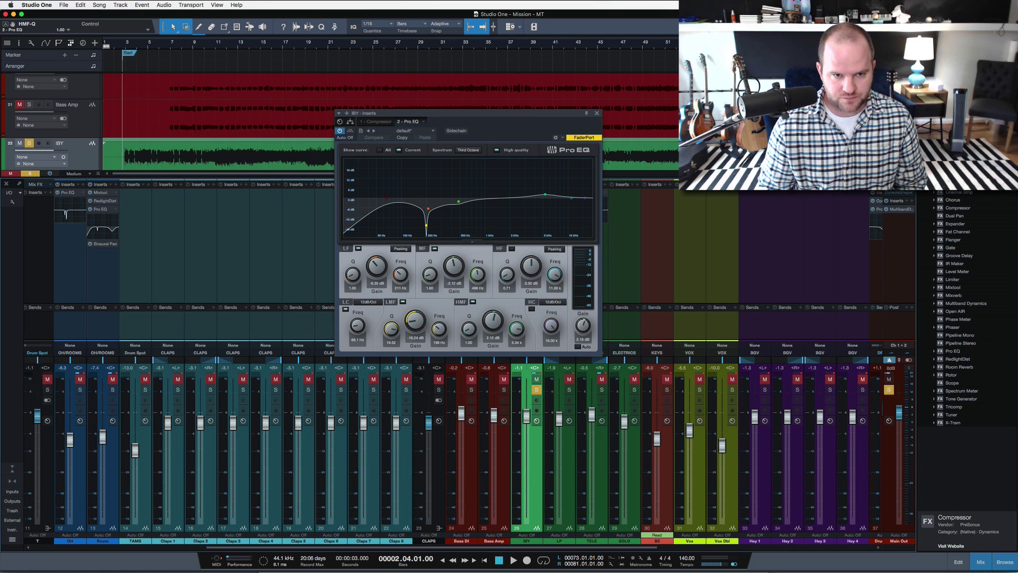
- Show the guitar's Compressor and replay the soloed opening to compare the sound with the effect off and on
{"action": "left_click", "coordinate": [375, 122]}
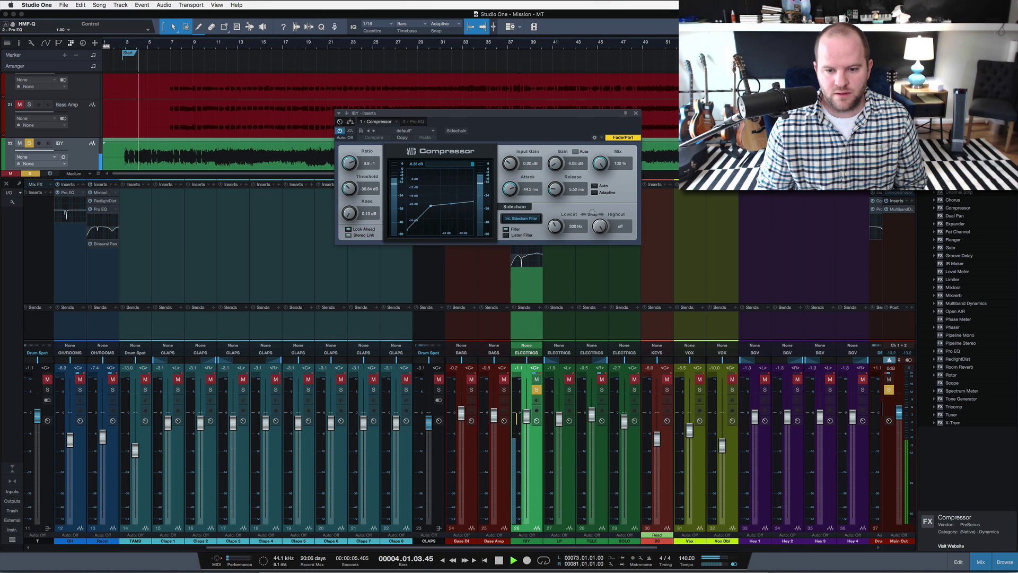
{"action": "key", "text": "space"}
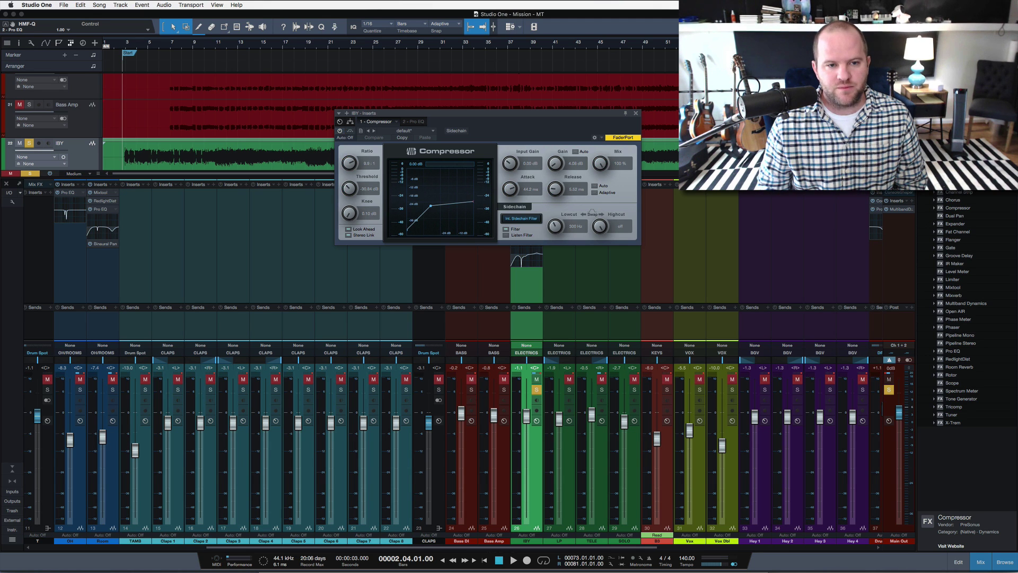
{"action": "key", "text": "space"}
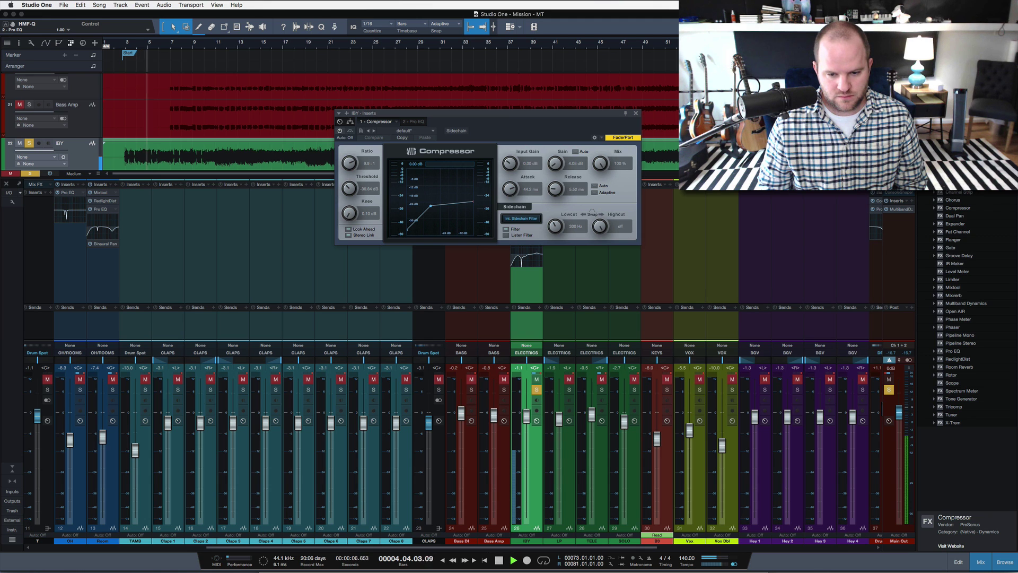
{"action": "key", "text": "space"}
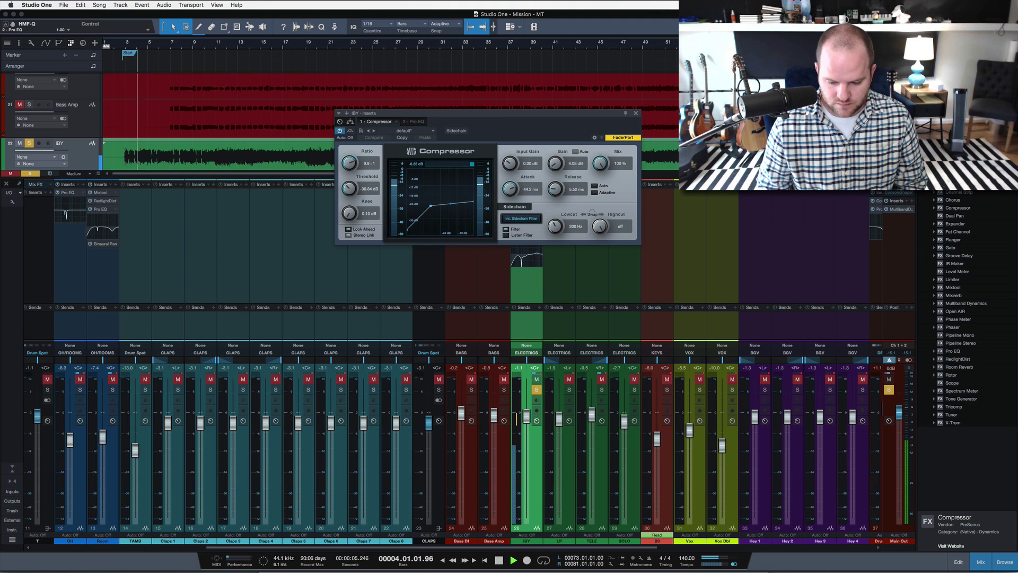
{"action": "key", "text": "space"}
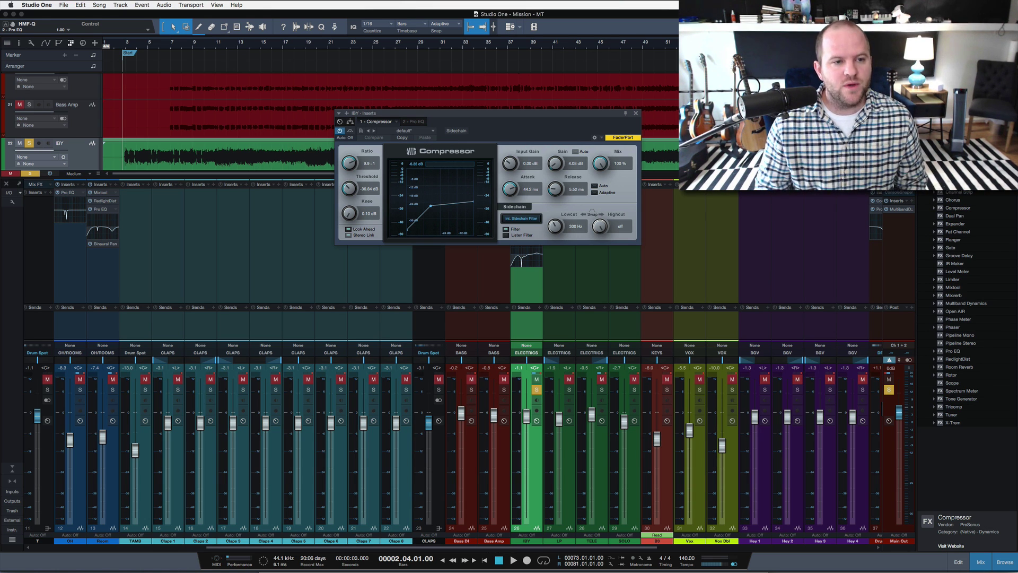
- Move the playback position to bar 6, beat 4, enlarge the timeline and play the soloed guitar from there
{"action": "left_click", "coordinate": [167, 43]}
{"action": "key", "text": "e"}
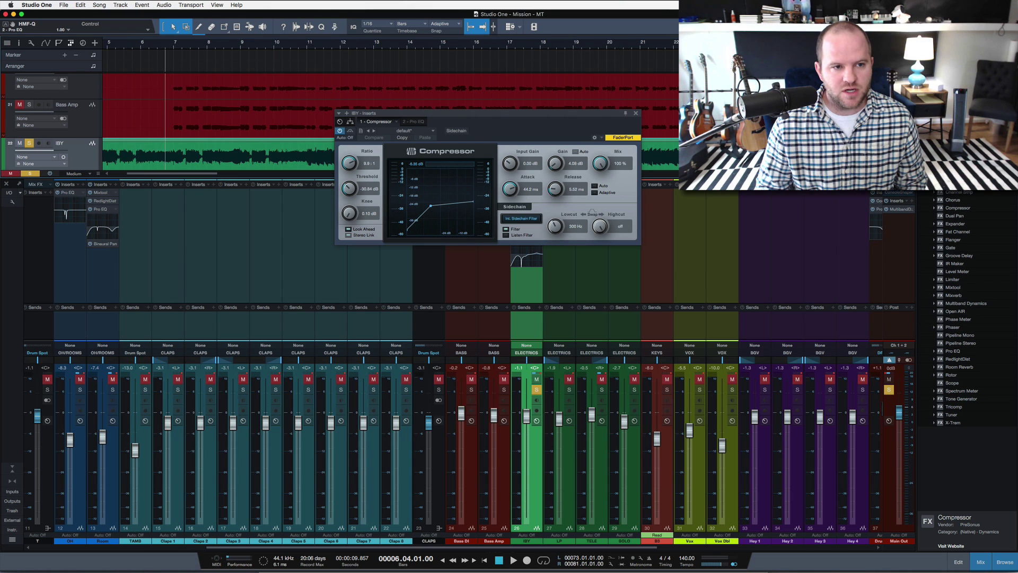
{"action": "key", "text": "space"}
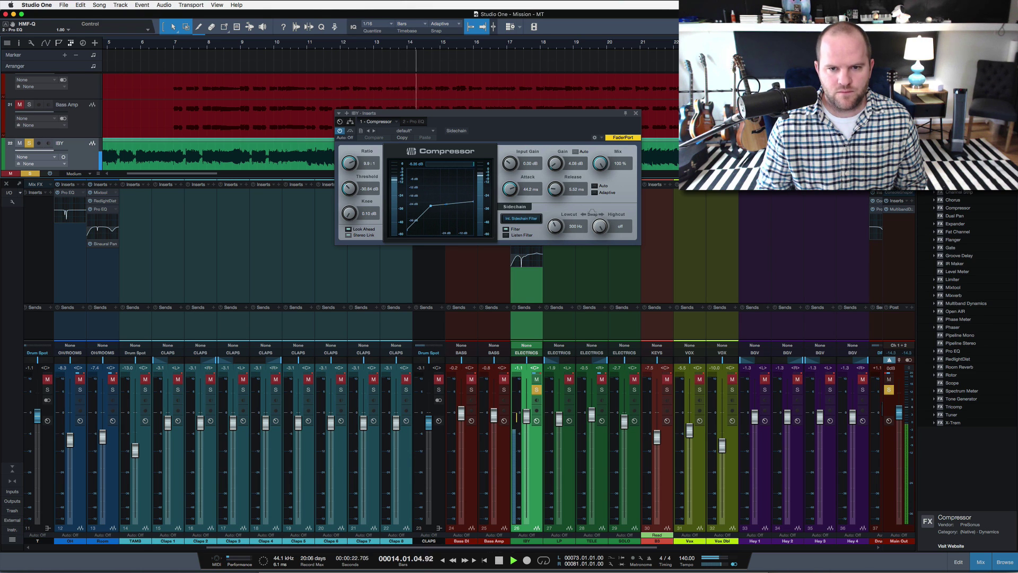
- Move the Compressor window clear of the IBY guitar's inserts and compare the soloed guitar with all inserts bypassed and active
{"action": "key", "text": "space"}
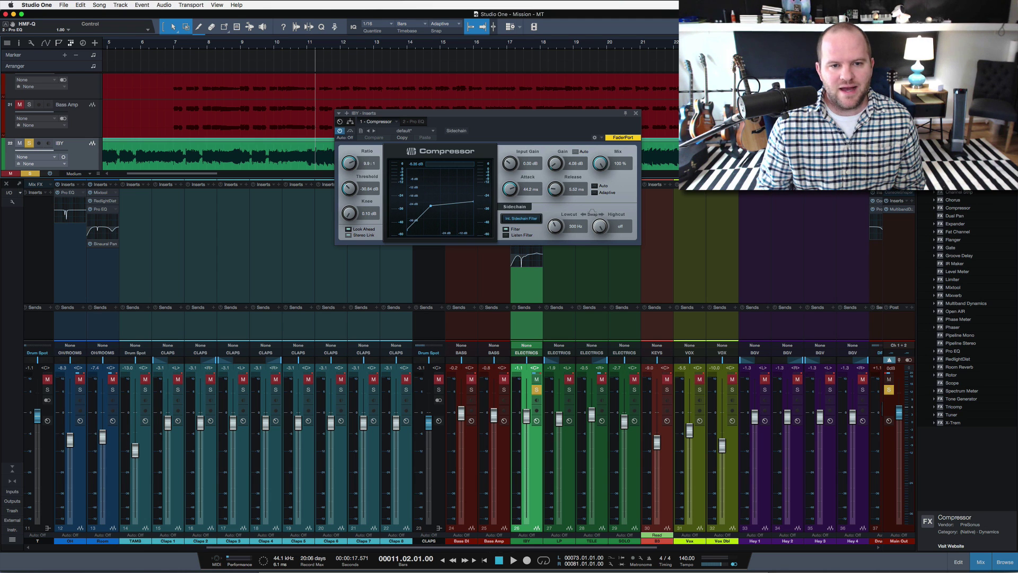
{"action": "left_click_drag", "start_coordinate": [372, 113], "coordinate": [204, 167]}
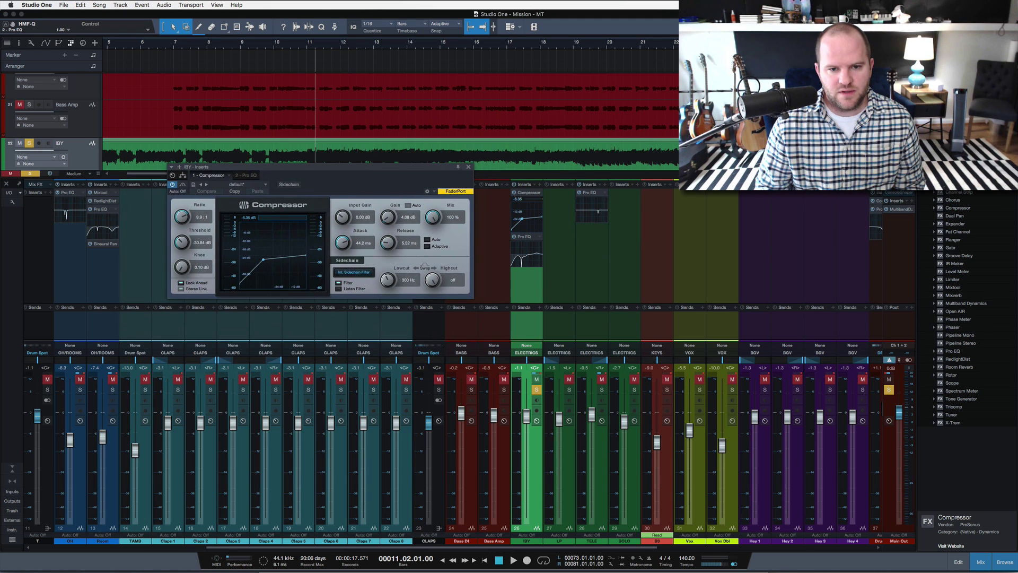
{"action": "key", "text": "space"}
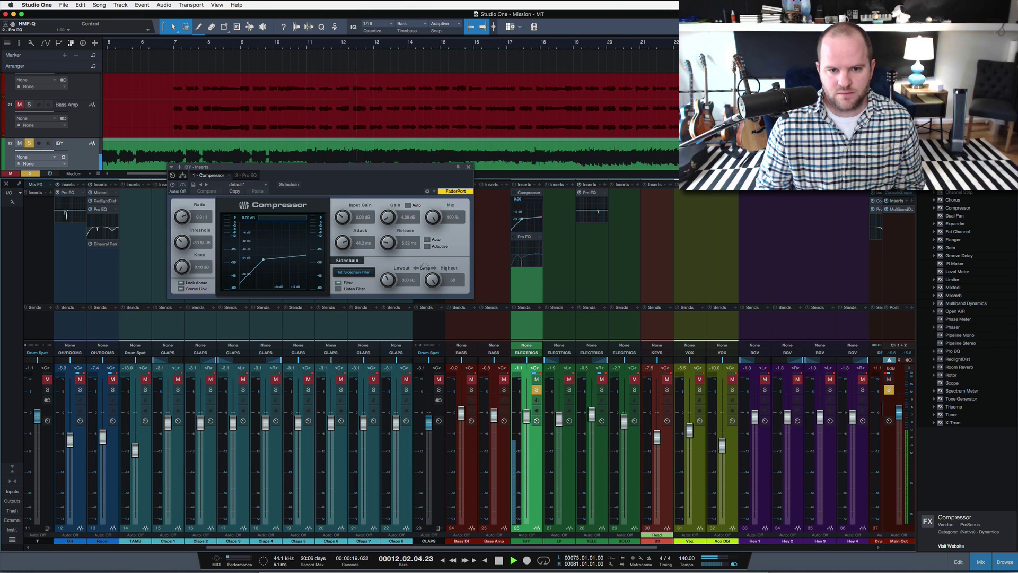
{"action": "key", "text": "space"}
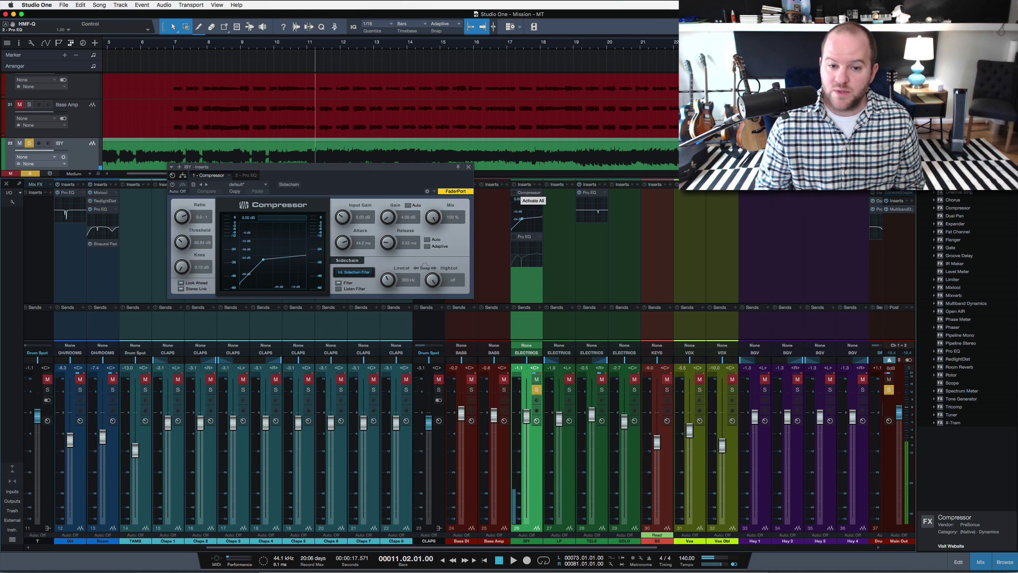
{"action": "key", "text": "space"}
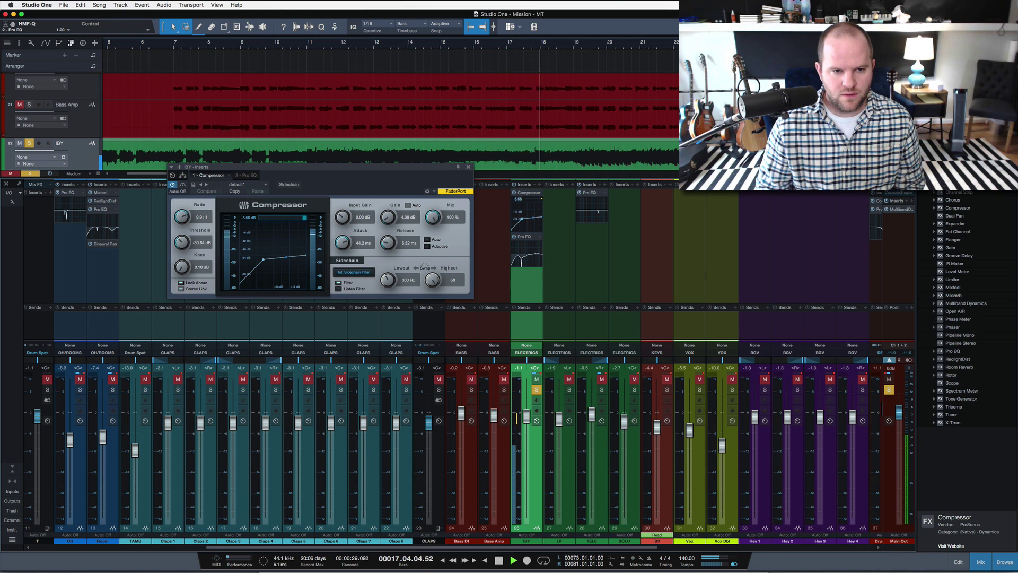
{"action": "key", "text": "space"}
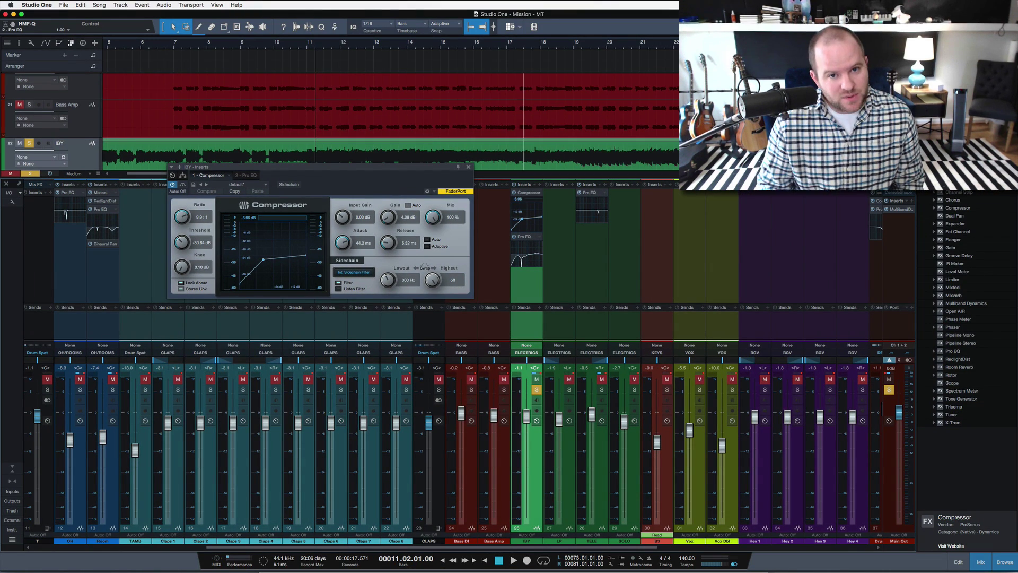
- Show more of the song on the timeline and play the soloed IBY guitar from bar 43 to watch its compression
{"action": "key", "text": "w"}
{"action": "key", "text": "w"}
{"action": "key", "text": "w"}
{"action": "key", "text": "w"}
{"action": "key", "text": "w"}
{"action": "key", "text": "w"}
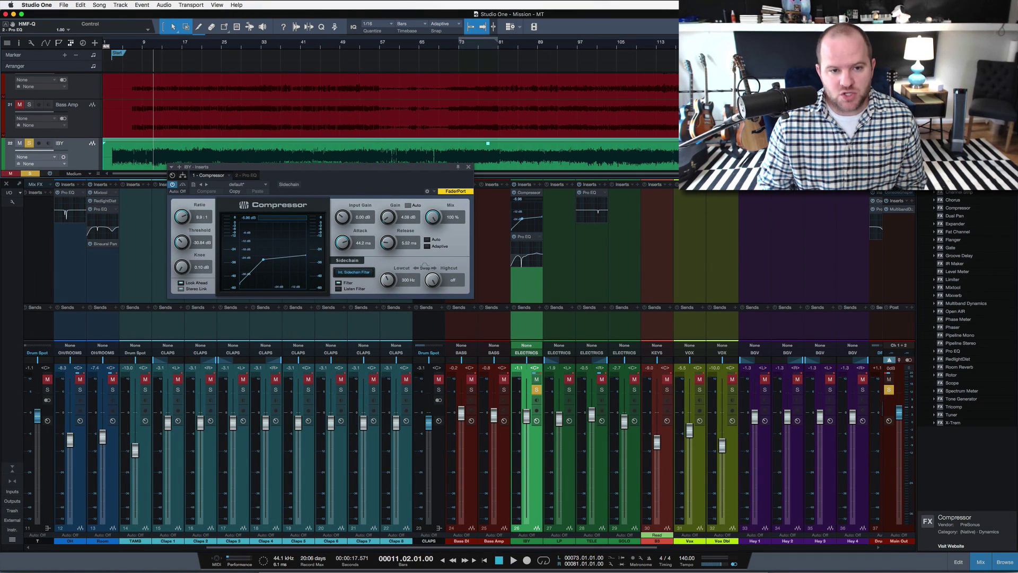
{"action": "left_click", "coordinate": [310, 45]}
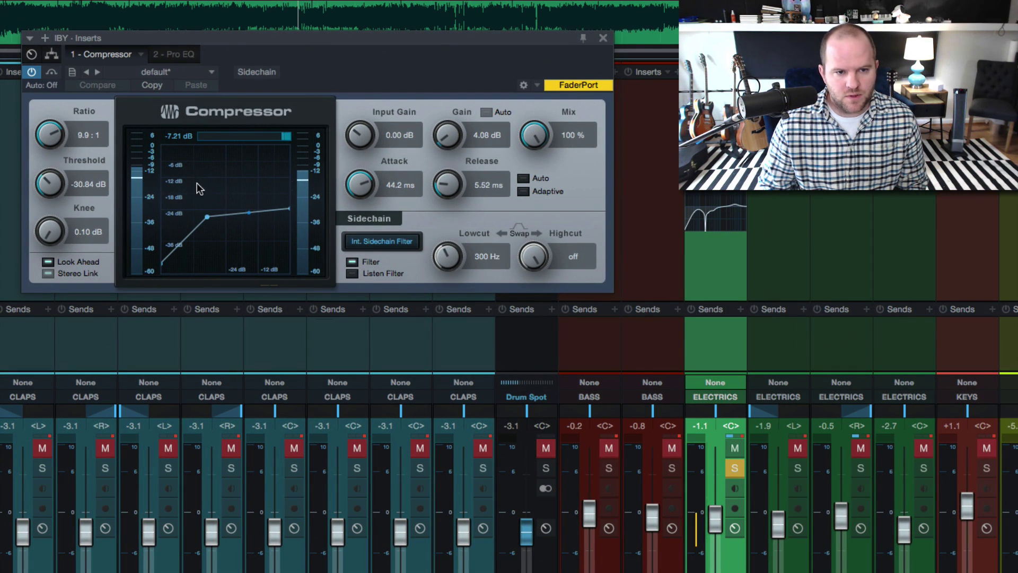
{"action": "key", "text": "space"}
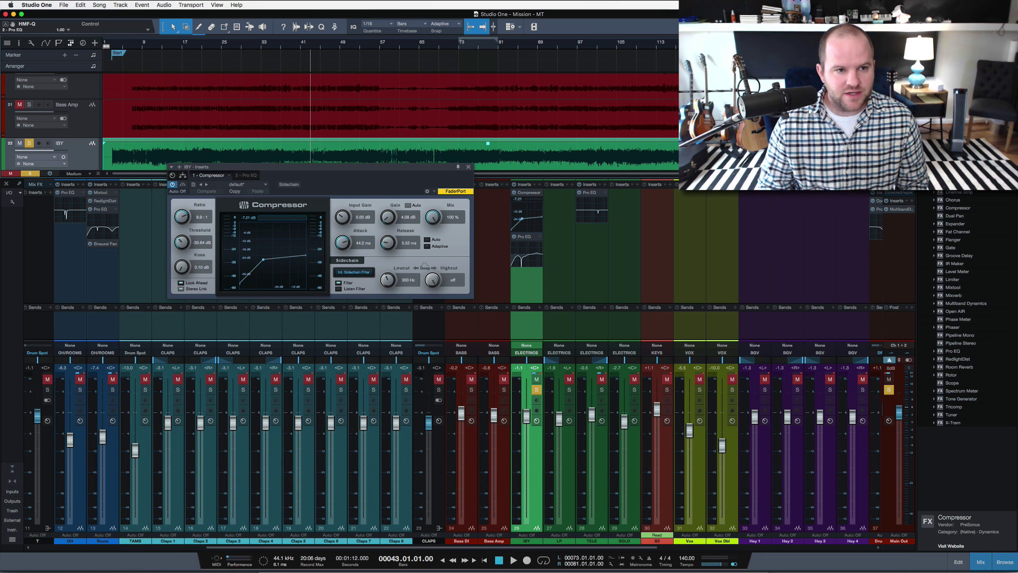
- Return the playback position to bar 11 and compare the soloed IBY guitar with its inserts active and all bypassed
{"action": "left_click", "coordinate": [152, 43]}
{"action": "key", "text": "space"}
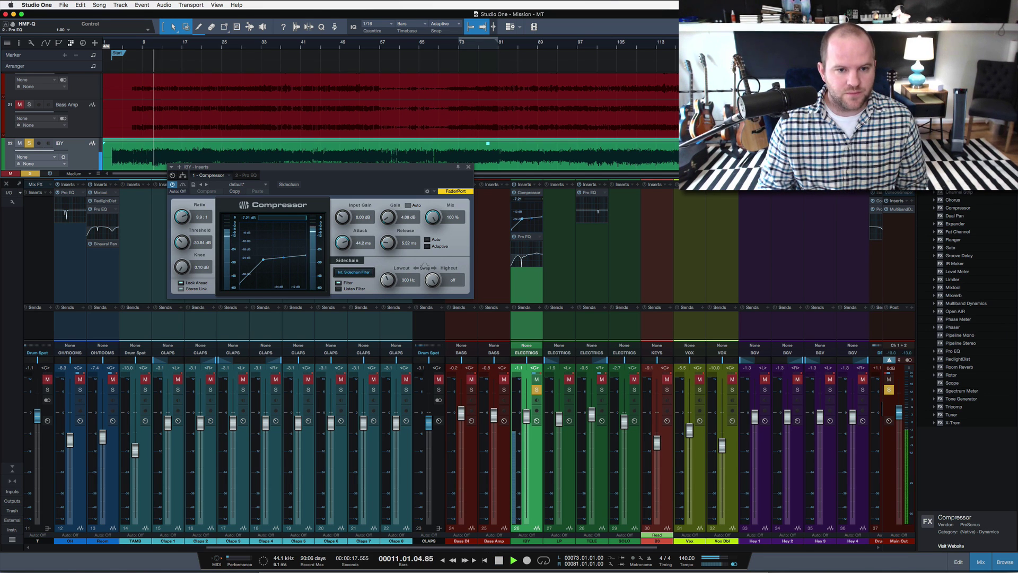
{"action": "key", "text": "space"}
{"action": "left_click", "coordinate": [514, 184]}
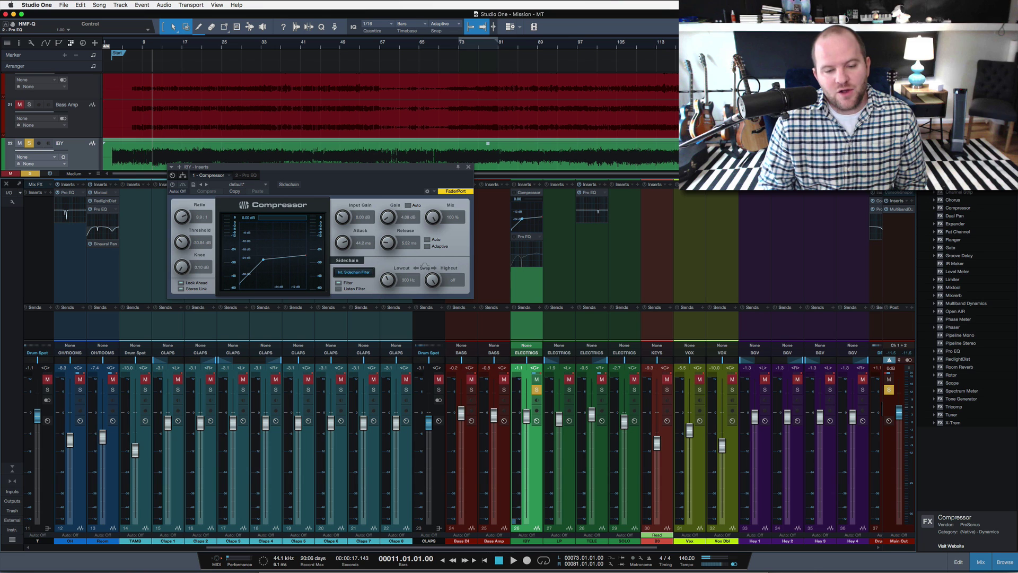
{"action": "key", "text": "space"}
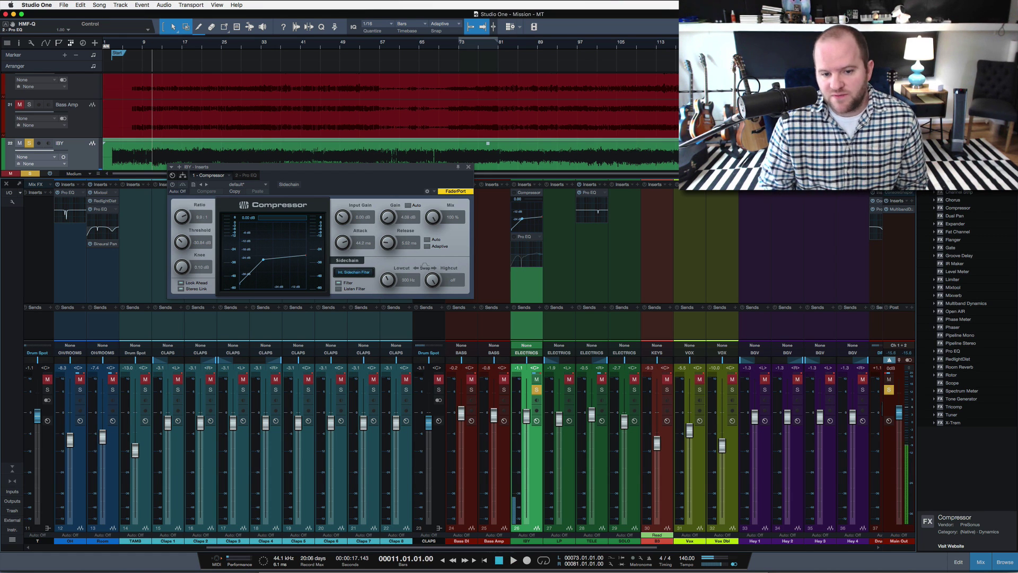
- Unsolo the IBY guitar and compare it in the full mix with all its inserts bypassed and switched back on
{"action": "left_click", "coordinate": [536, 389]}
{"action": "key", "text": "space"}
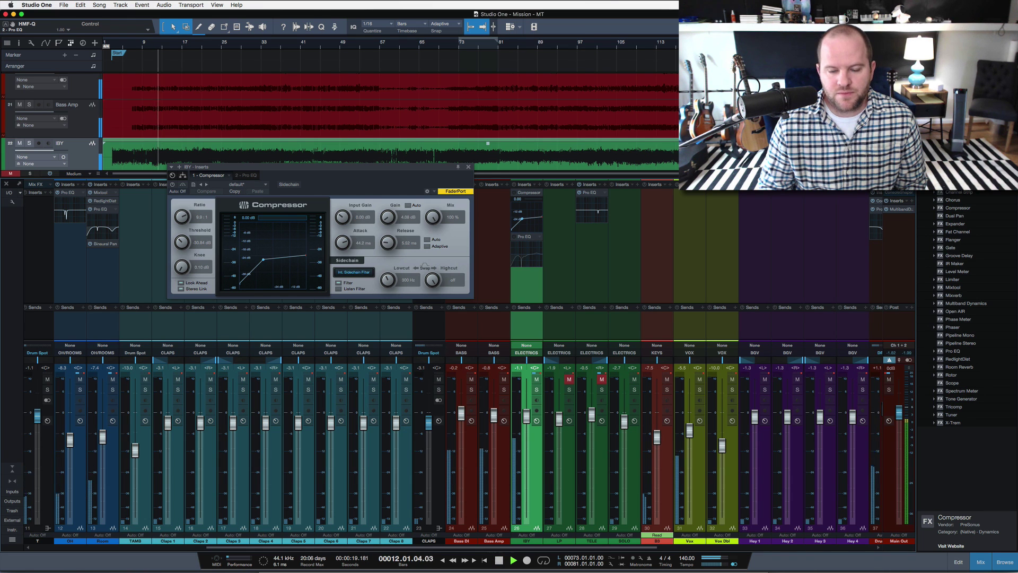
{"action": "key", "text": "space"}
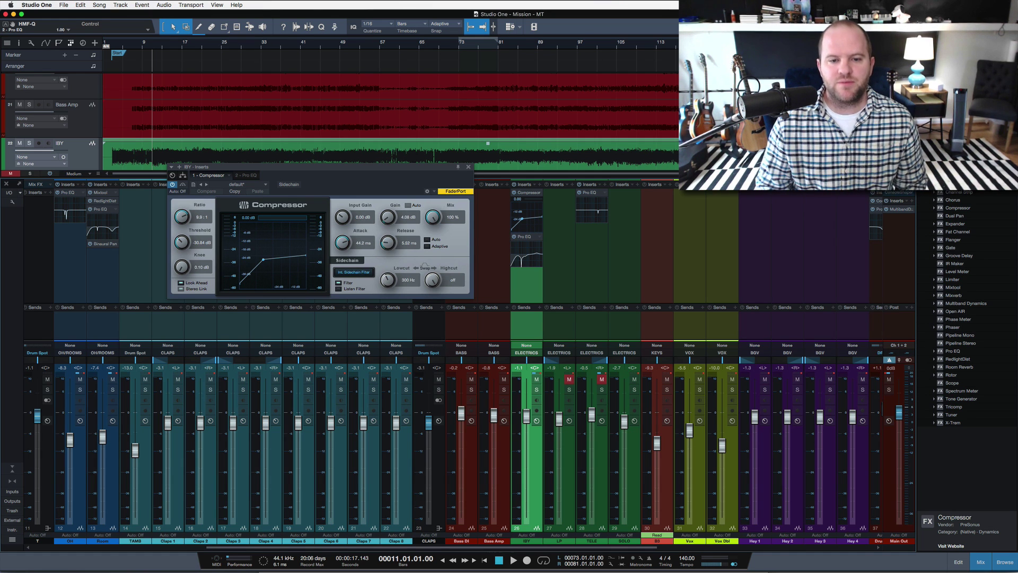
{"action": "key", "text": "space"}
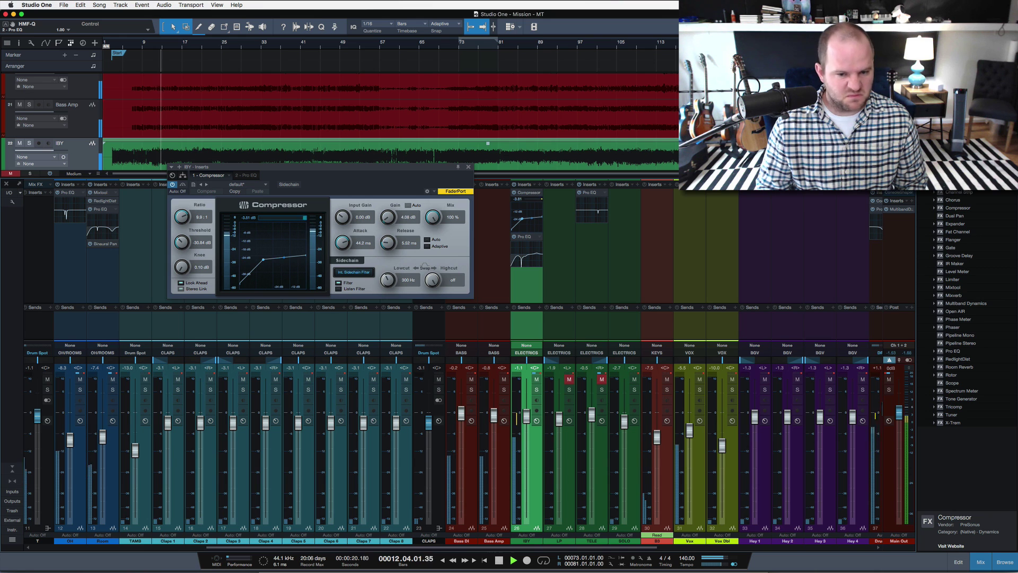
{"action": "key", "text": "space"}
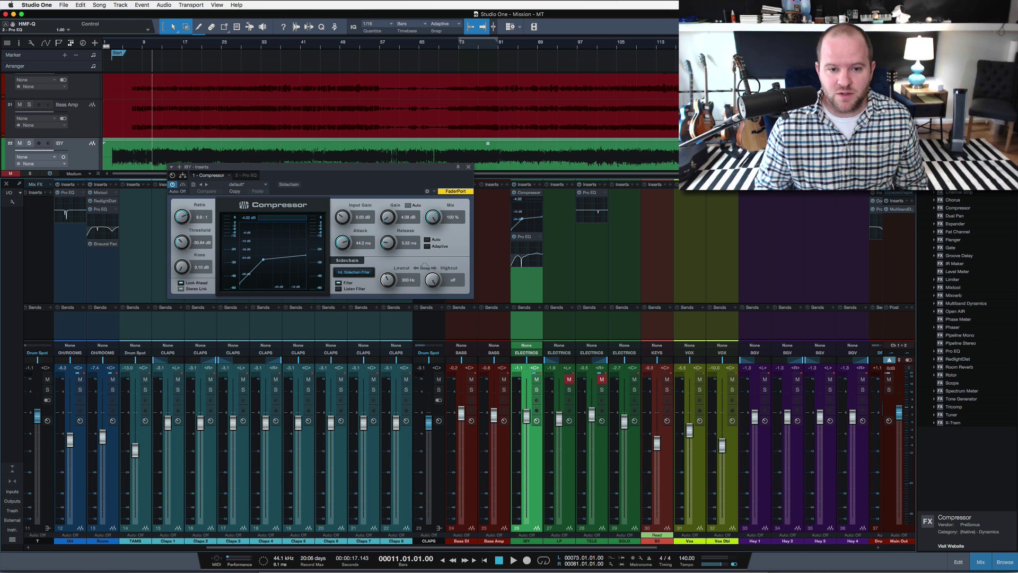
- Close the Compressor window, select the LP guitar channel and look over the bus and effects channels in the mixer
{"action": "key", "text": "F11"}
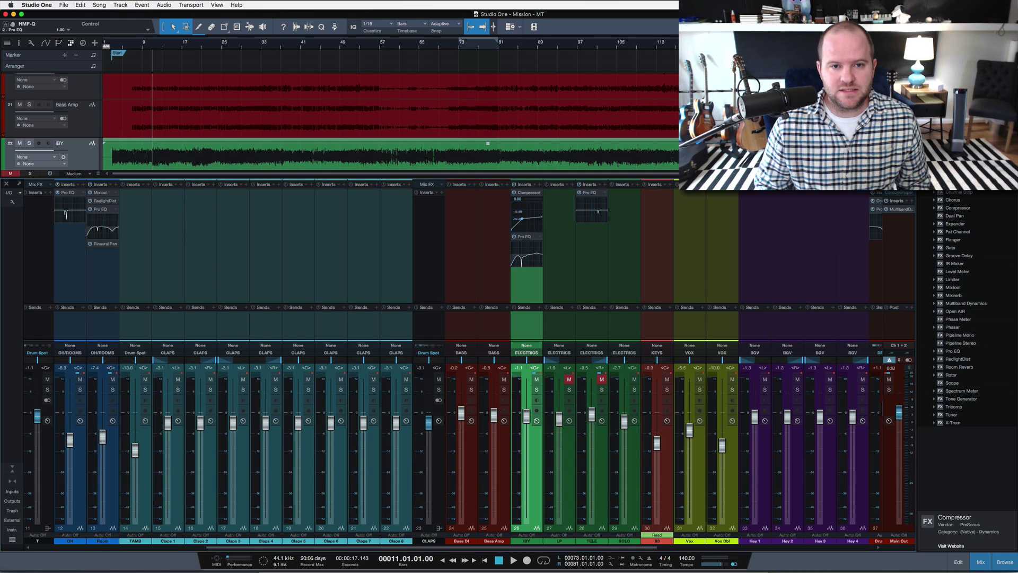
{"action": "key", "text": "w"}
{"action": "scroll", "coordinate": [390, 122], "scroll_direction": "up", "scroll_amount": 10}
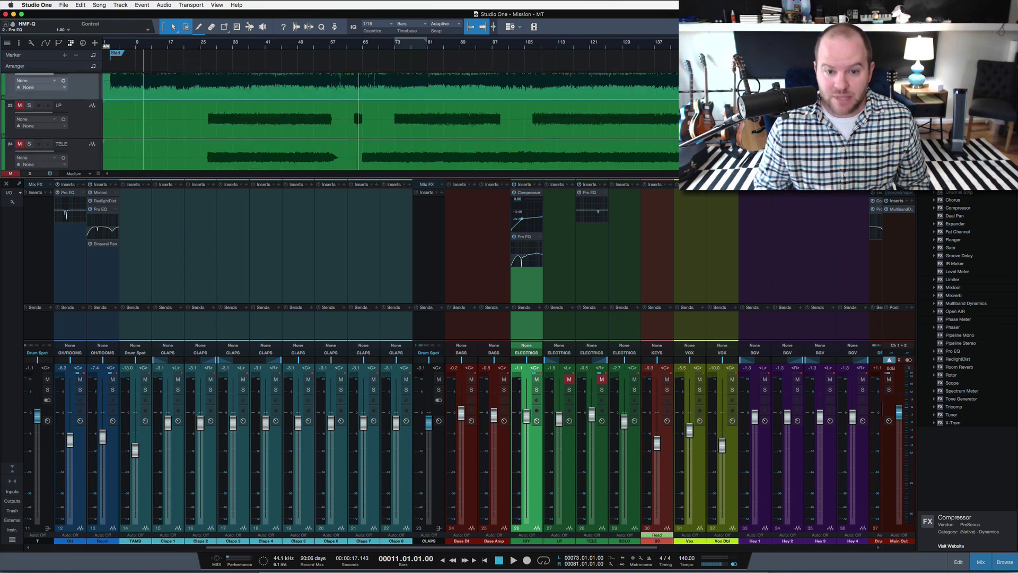
{"action": "scroll", "coordinate": [390, 122], "scroll_direction": "up", "scroll_amount": 6}
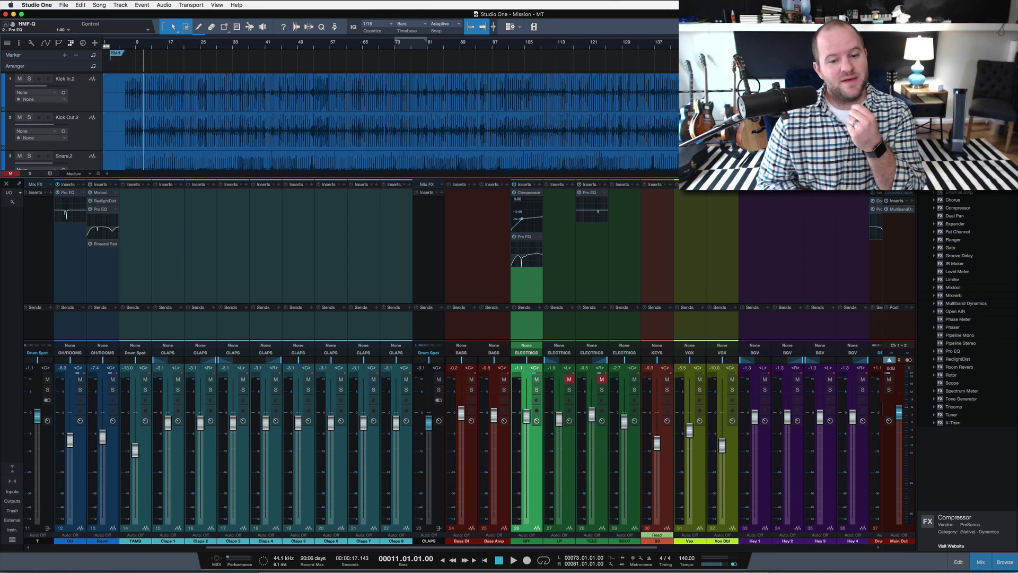
{"action": "key", "text": "Right"}
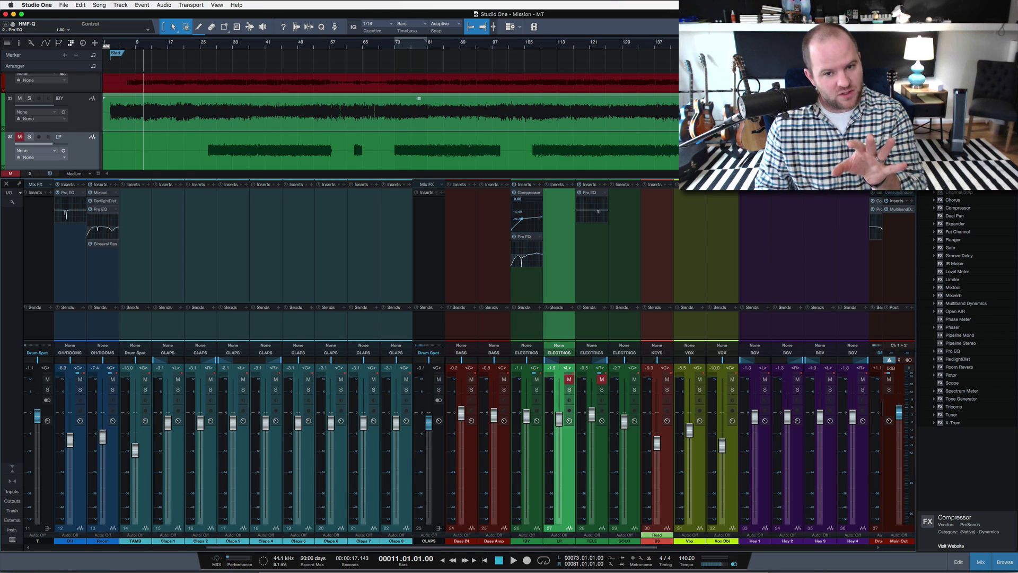
{"action": "key", "text": "Right"}
{"action": "key", "text": "Left"}
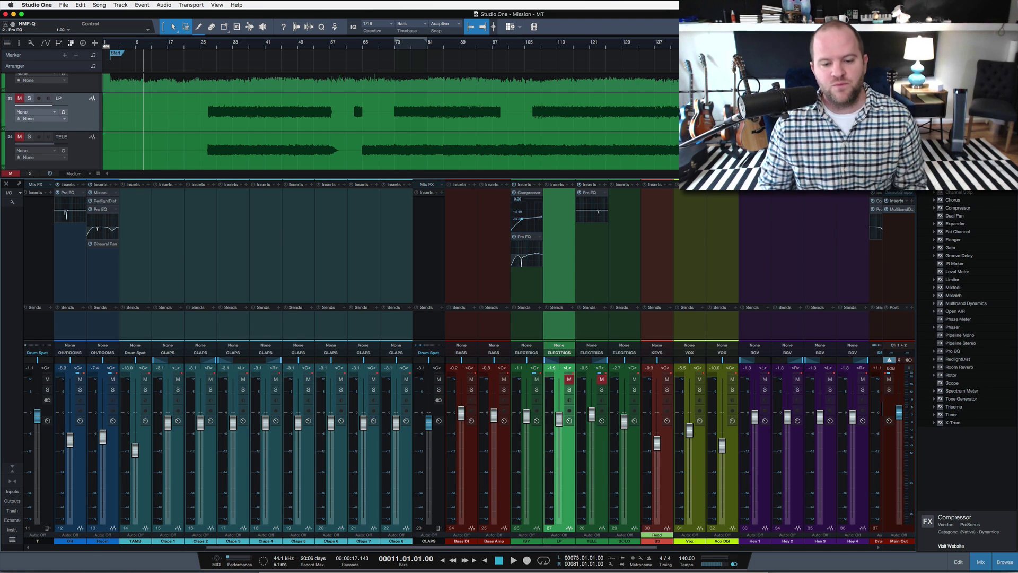
{"action": "scroll", "coordinate": [453, 424], "scroll_direction": "right", "scroll_amount": 10}
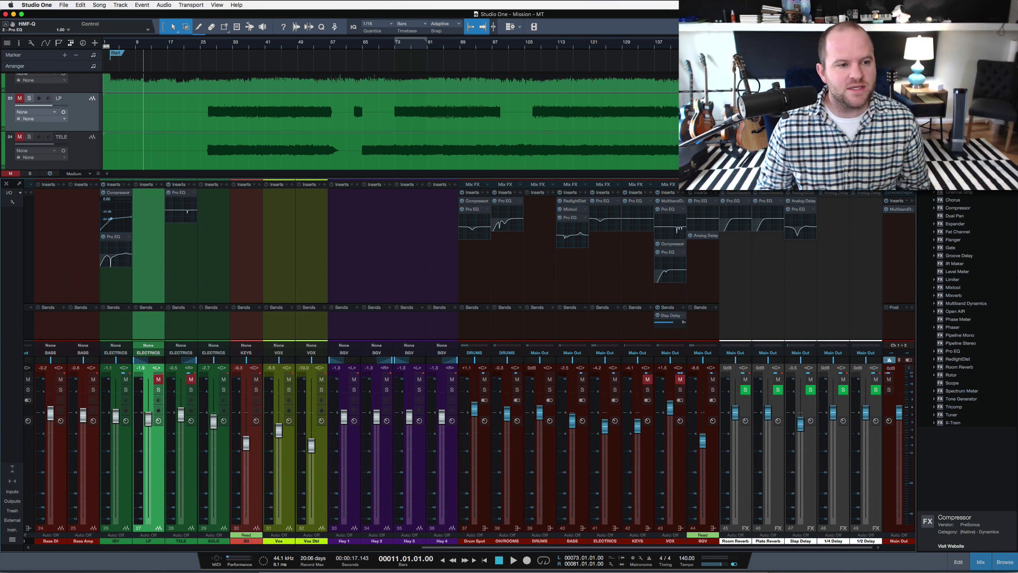
- Switch to Chrome, look through the Mix Together playlist in the Home Studio Corner page's embedded video, and return to Studio One
{"action": "key", "text": "super+Tab"}
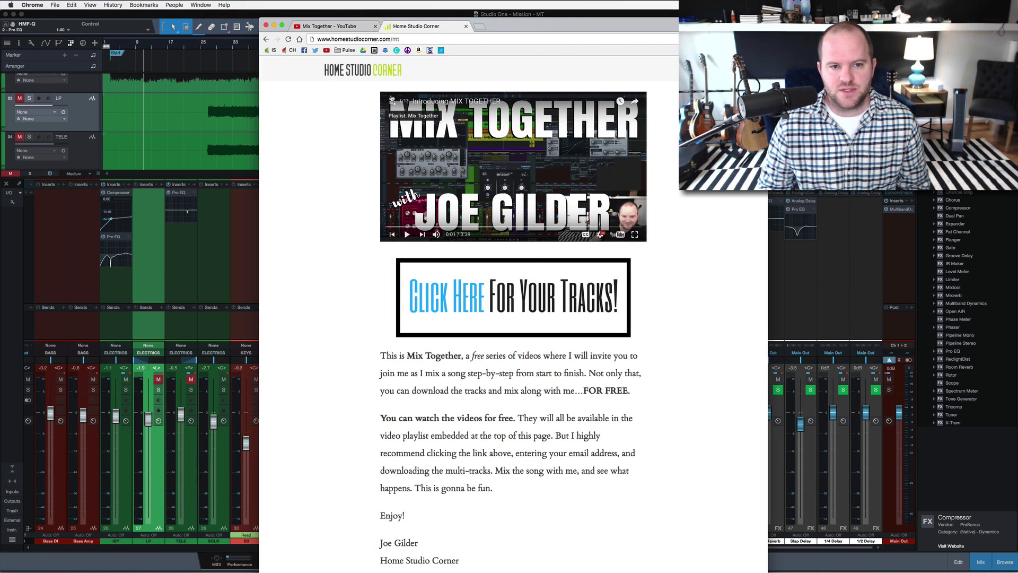
{"action": "left_click", "coordinate": [392, 101]}
{"action": "scroll", "coordinate": [428, 143], "scroll_direction": "down", "scroll_amount": 5}
{"action": "scroll", "coordinate": [428, 144], "scroll_direction": "up", "scroll_amount": 5}
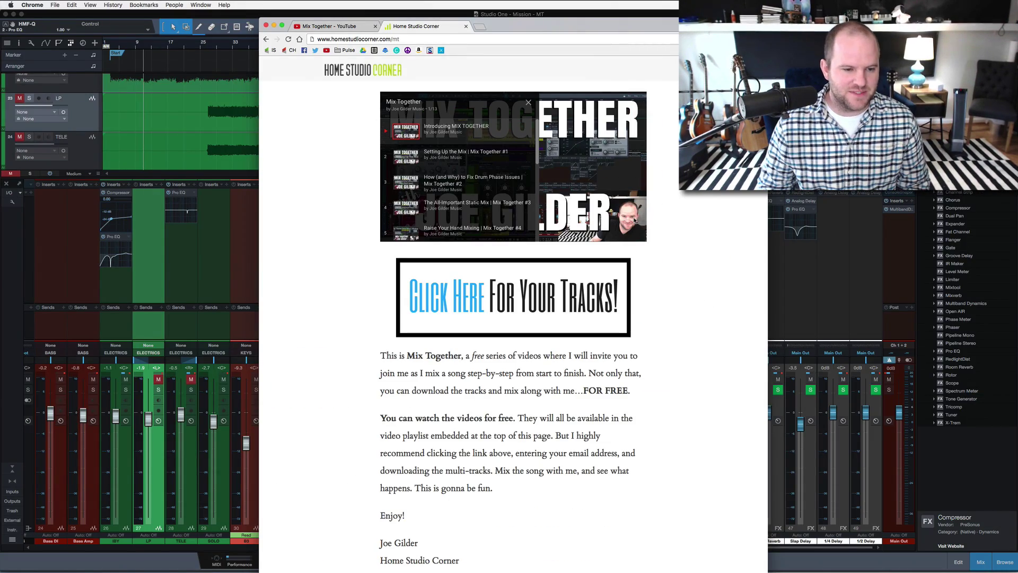
{"action": "key", "text": "super+Tab"}
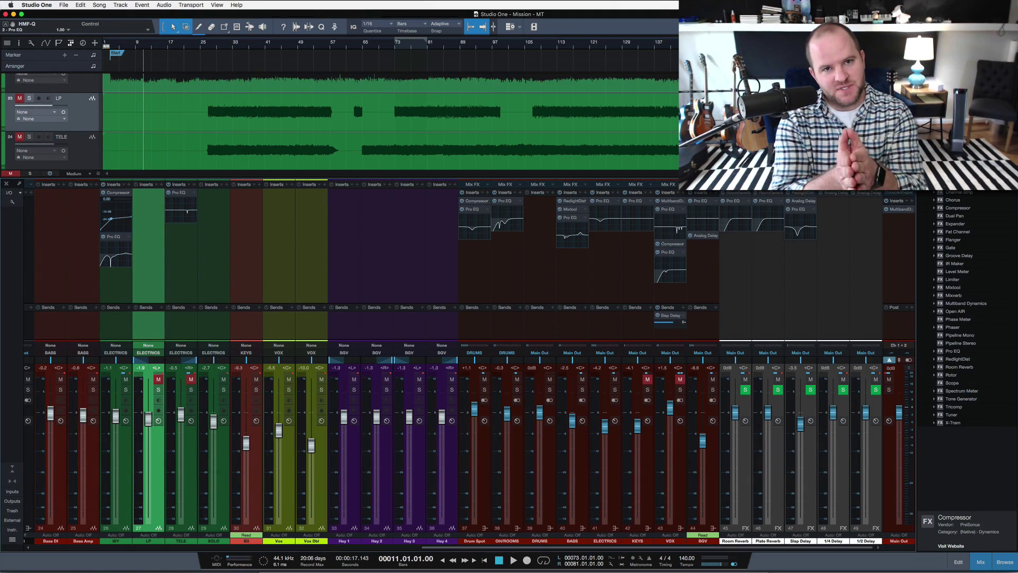